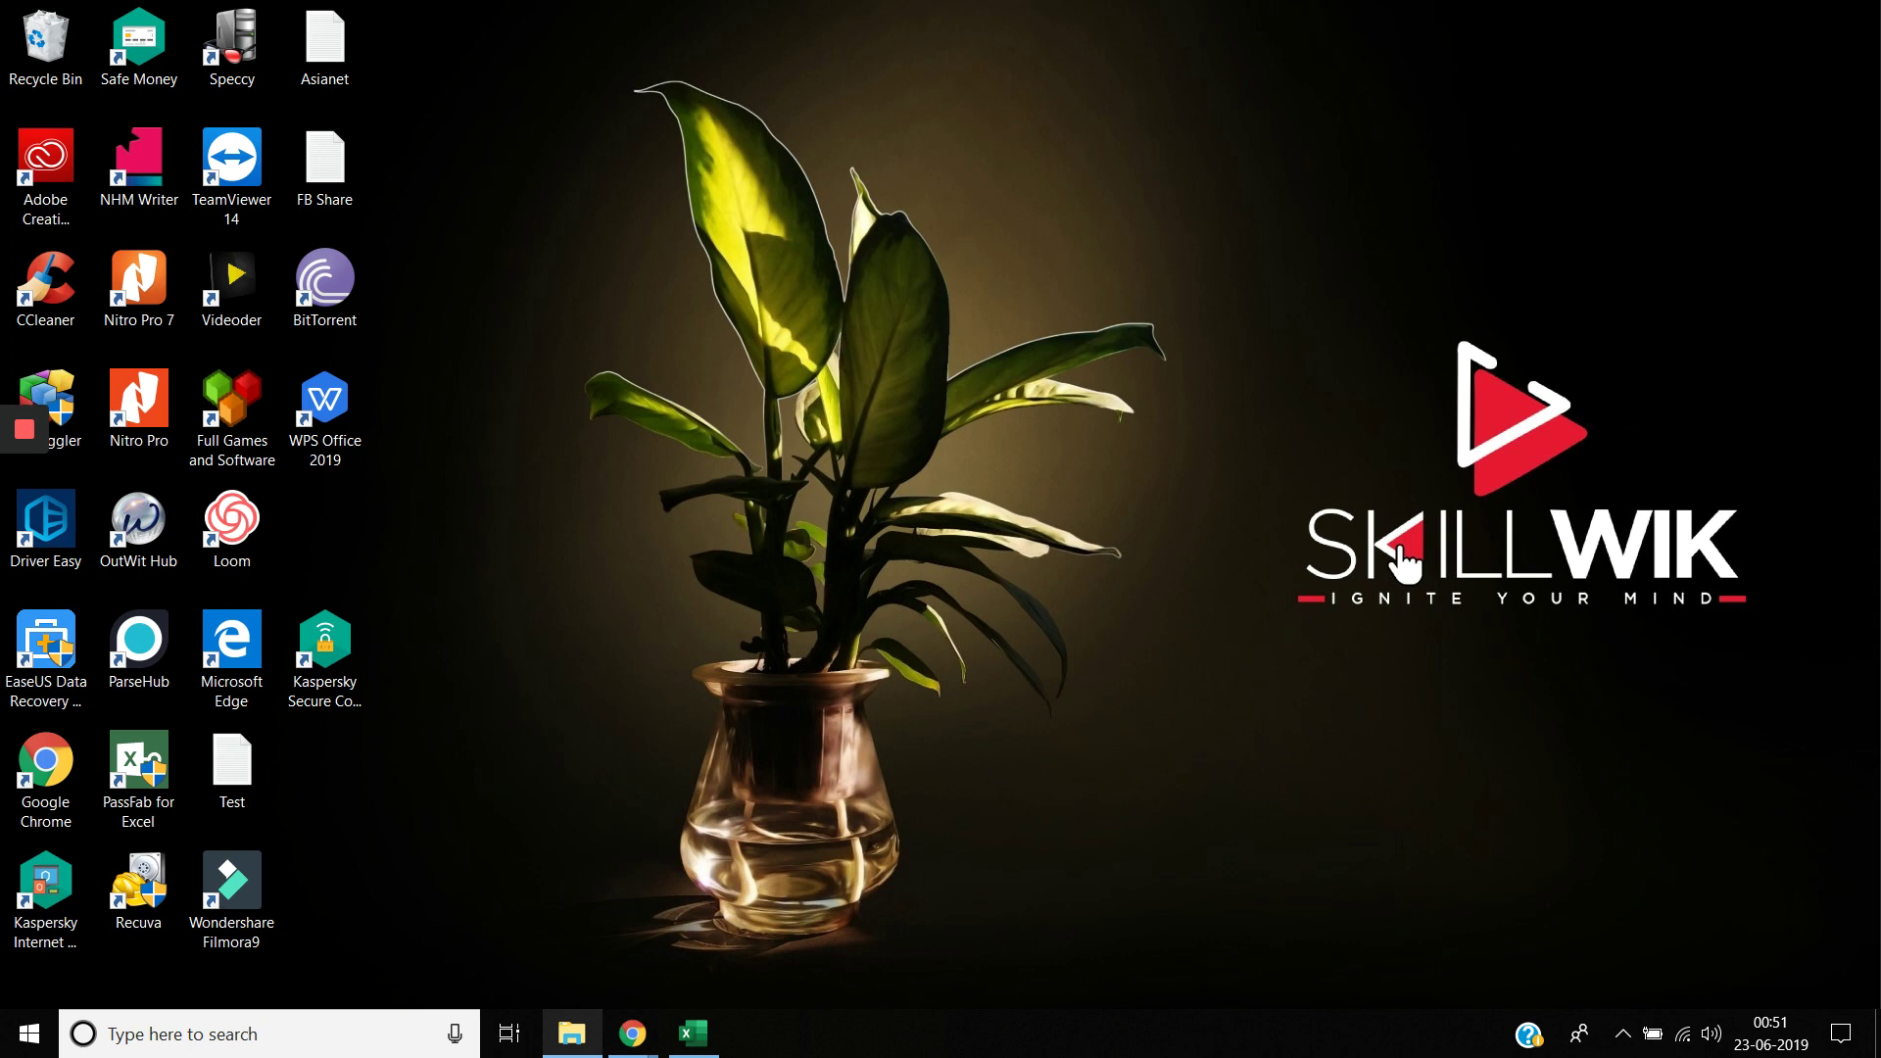
# Restore the Video - 1 Basic workbook from the taskbar, showing its Basic Formulas sheet
pyautogui.click(693, 1033)
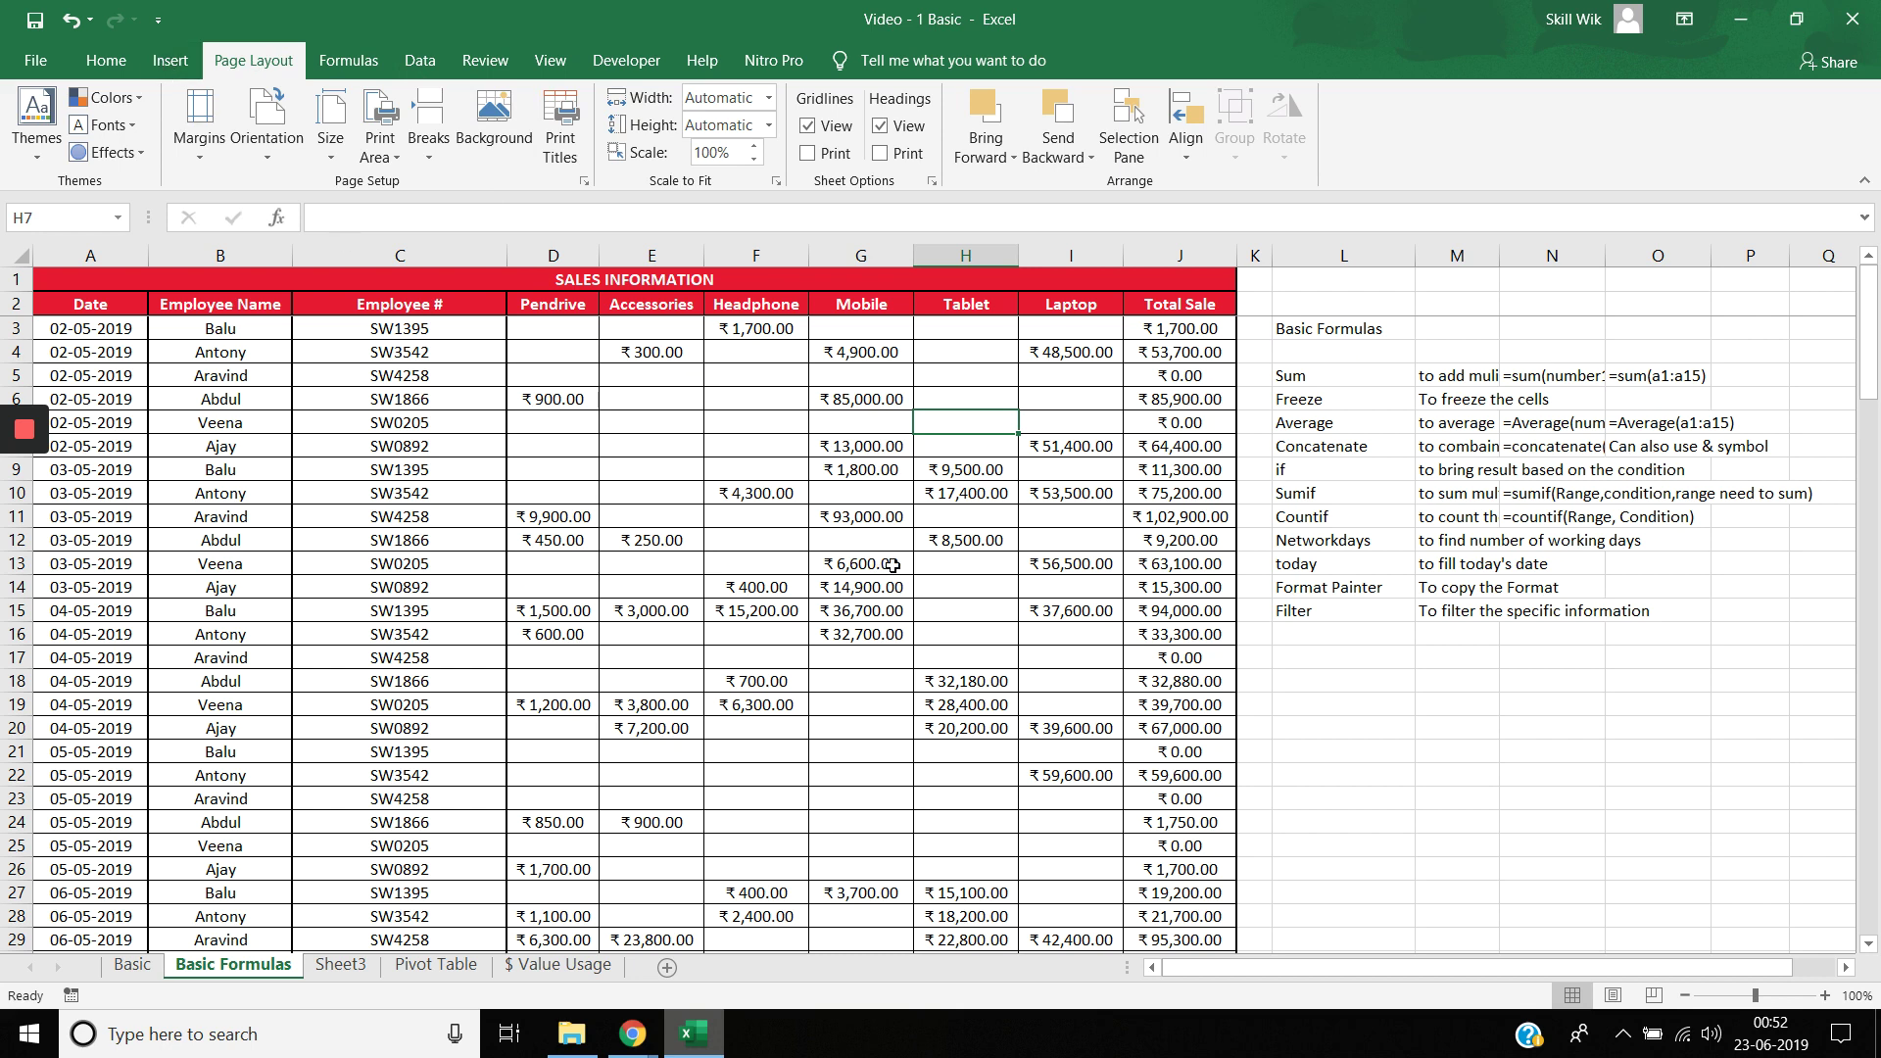
pyautogui.click(56, 56)
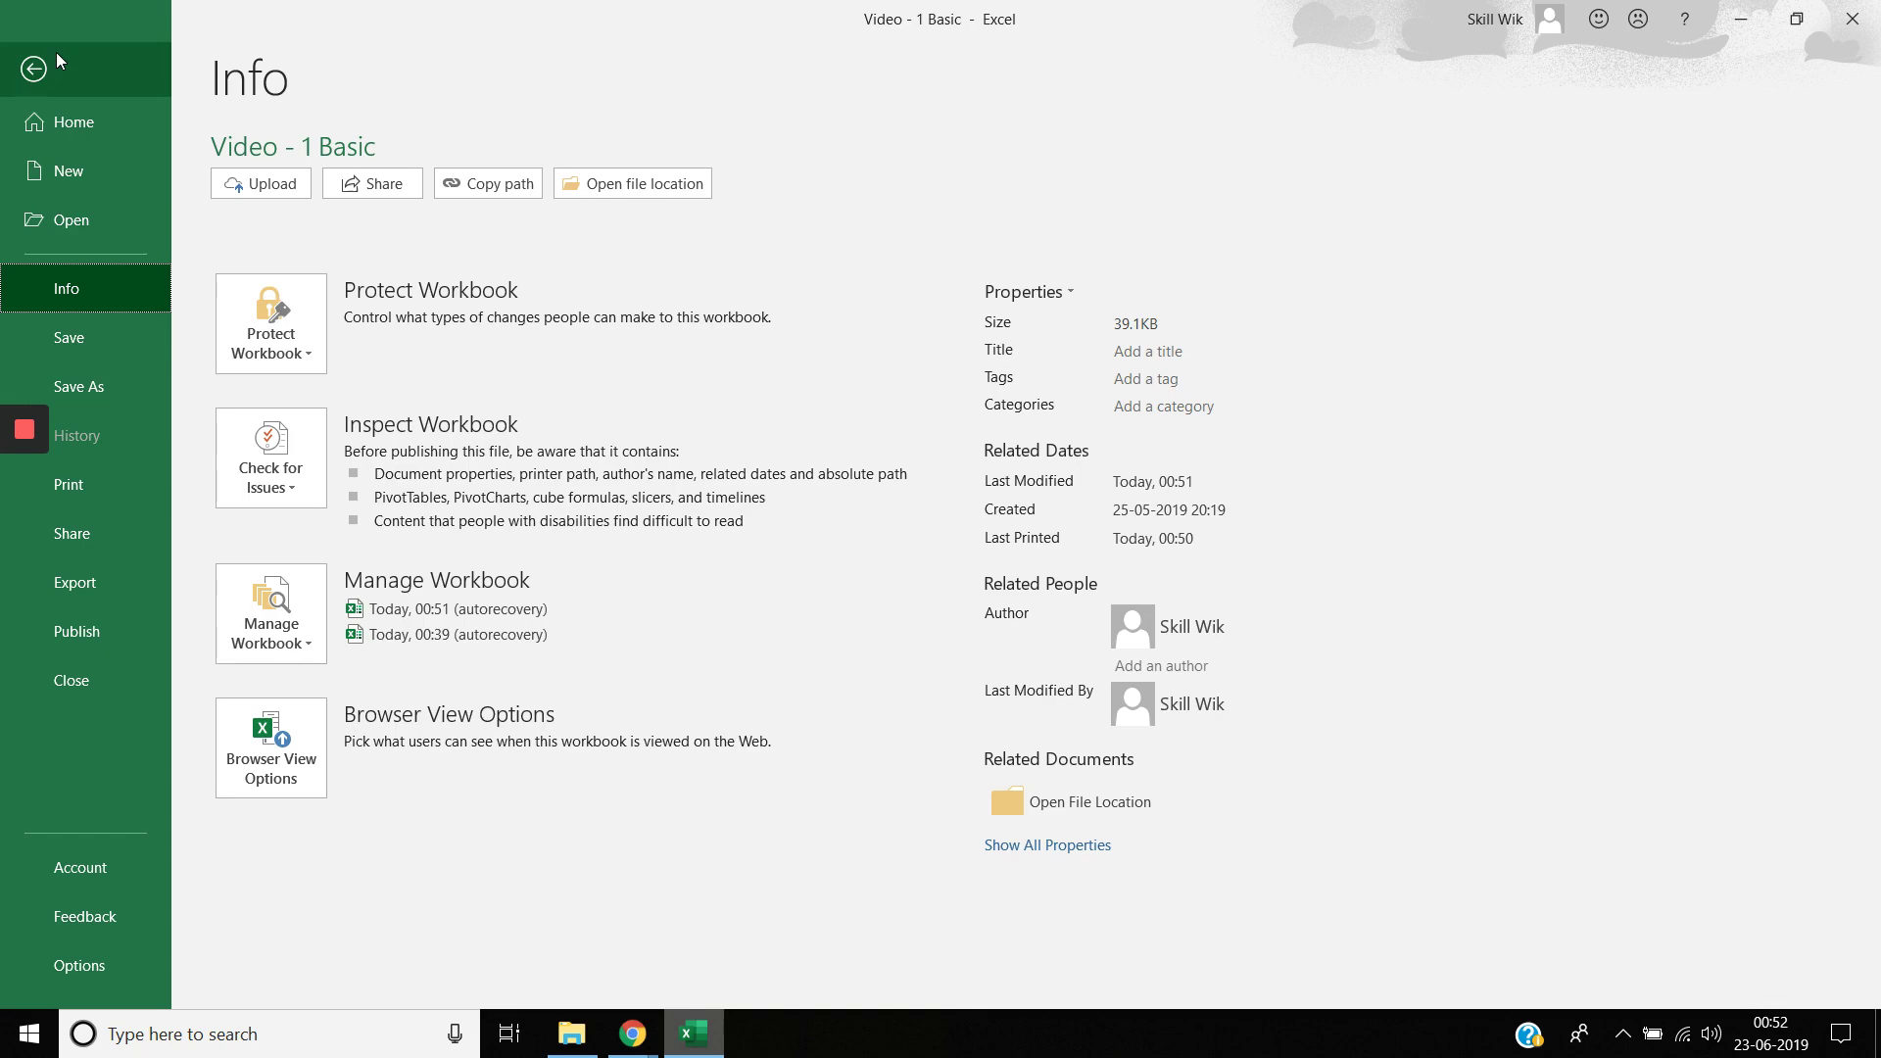
pyautogui.click(140, 482)
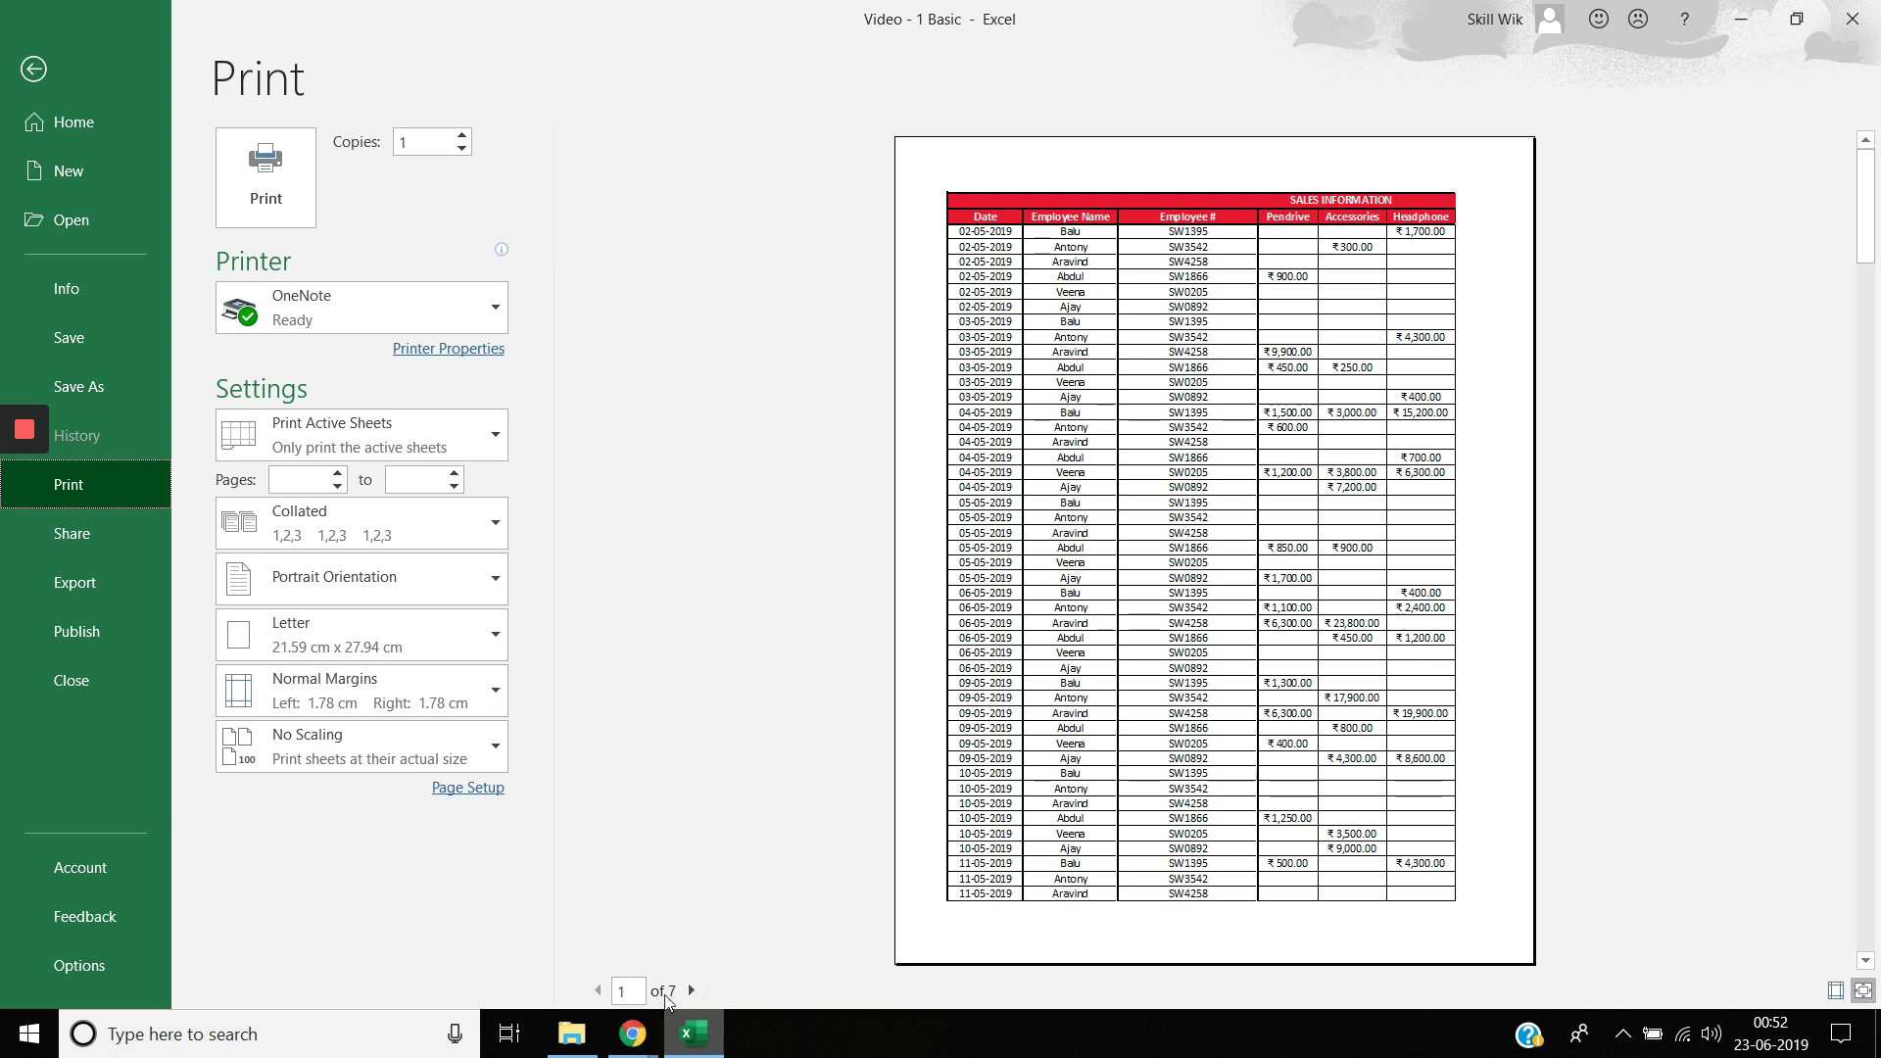
pyautogui.click(697, 995)
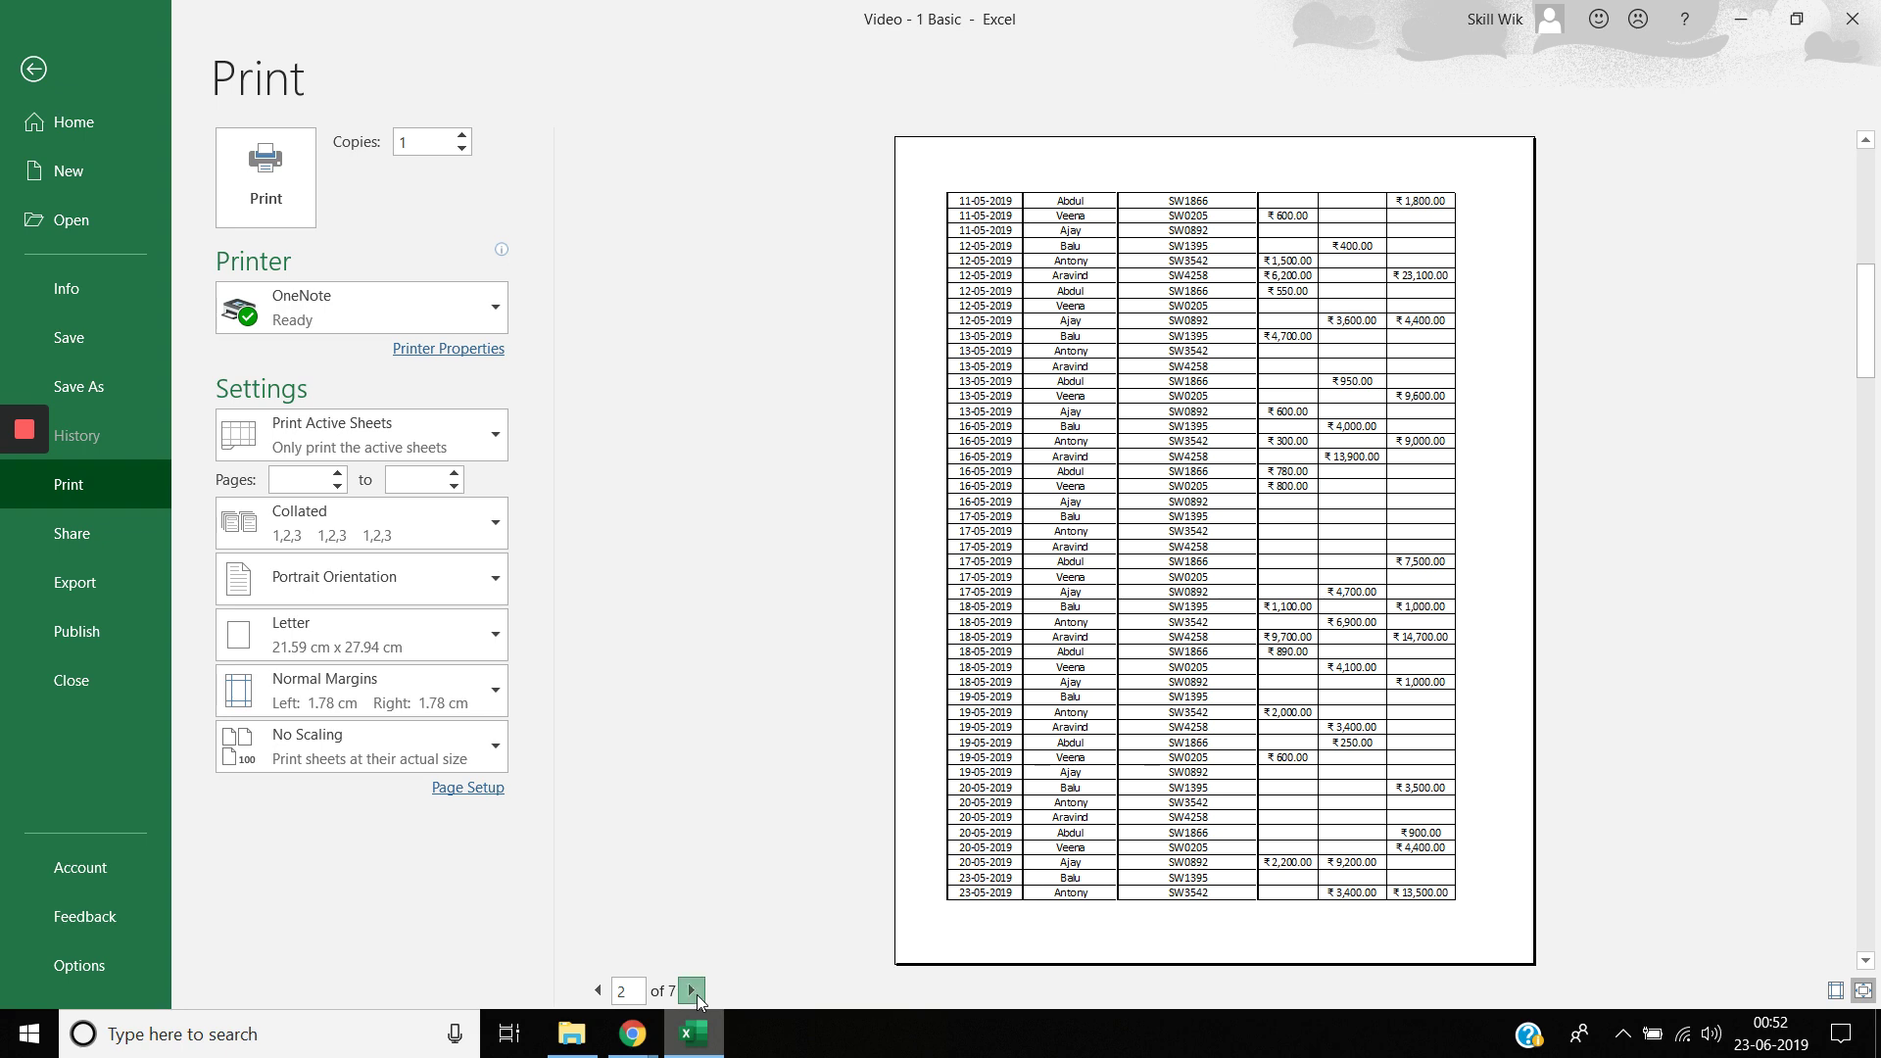
pyautogui.click(692, 990)
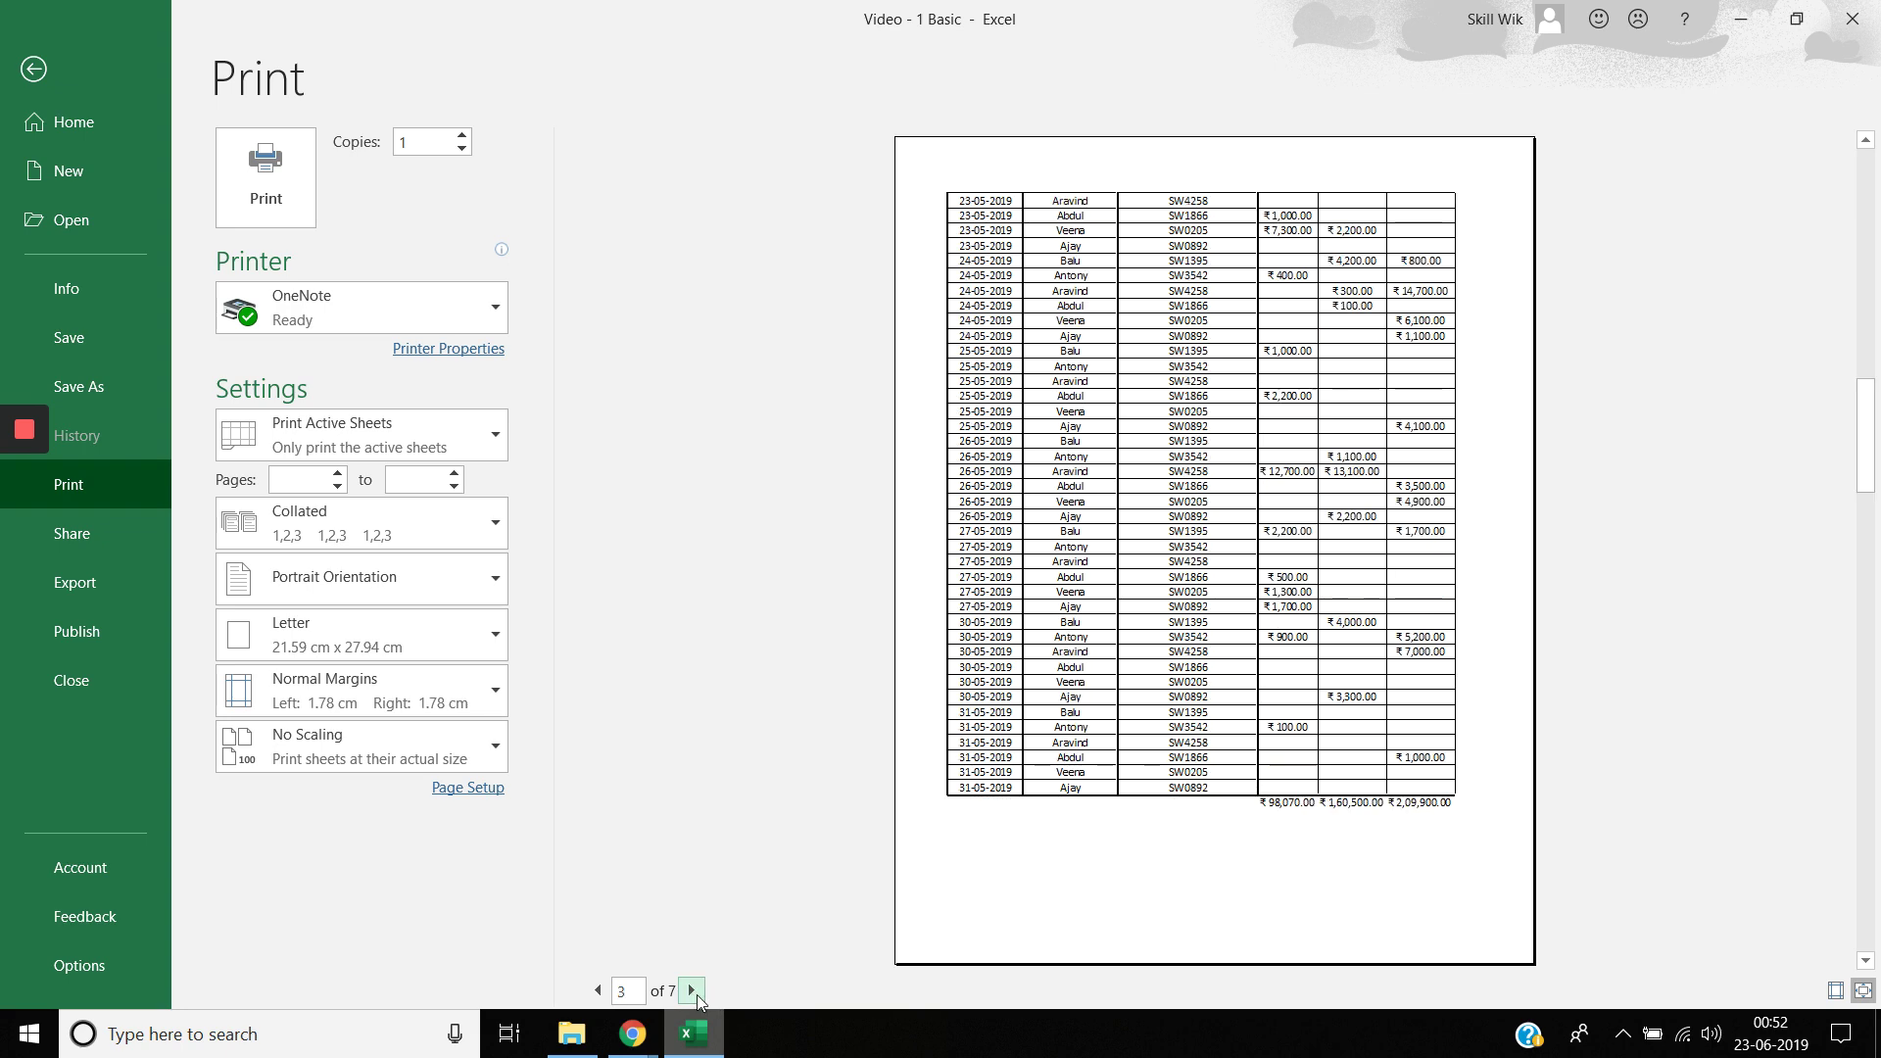
pyautogui.click(692, 991)
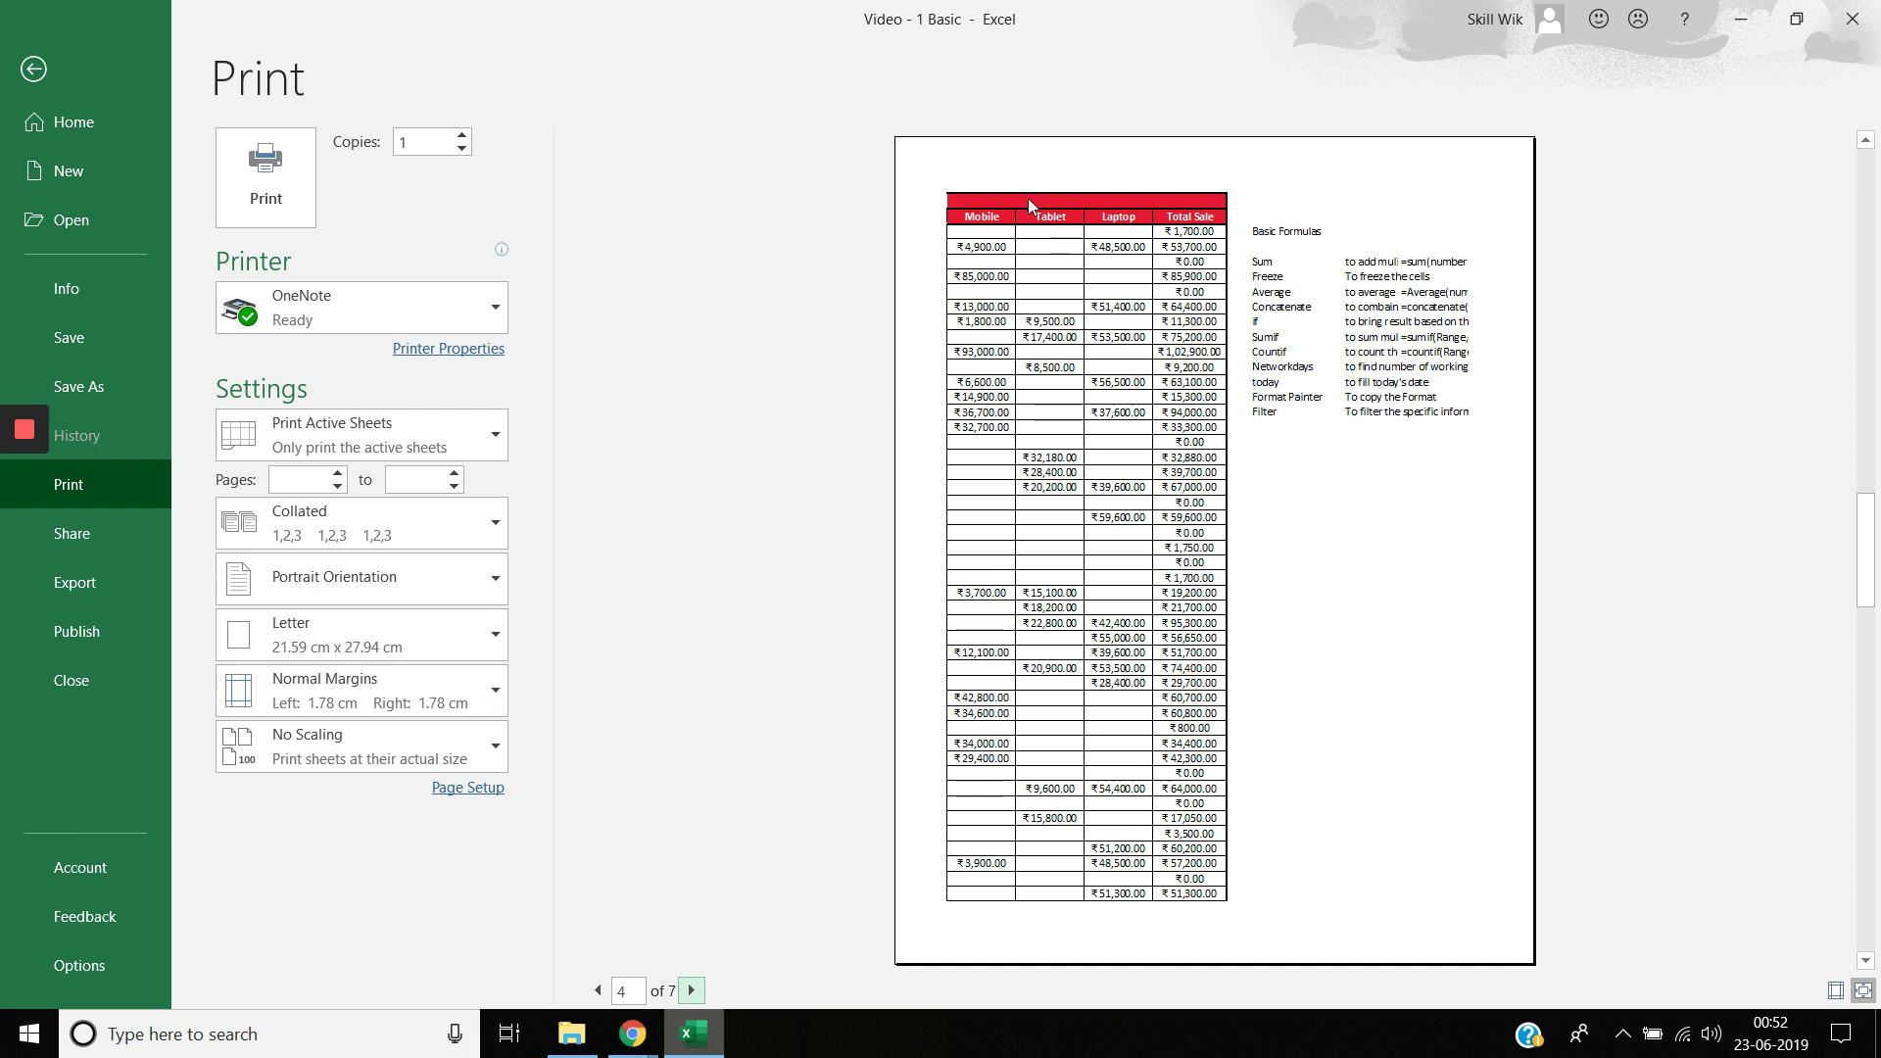
pyautogui.click(701, 992)
pyautogui.click(692, 991)
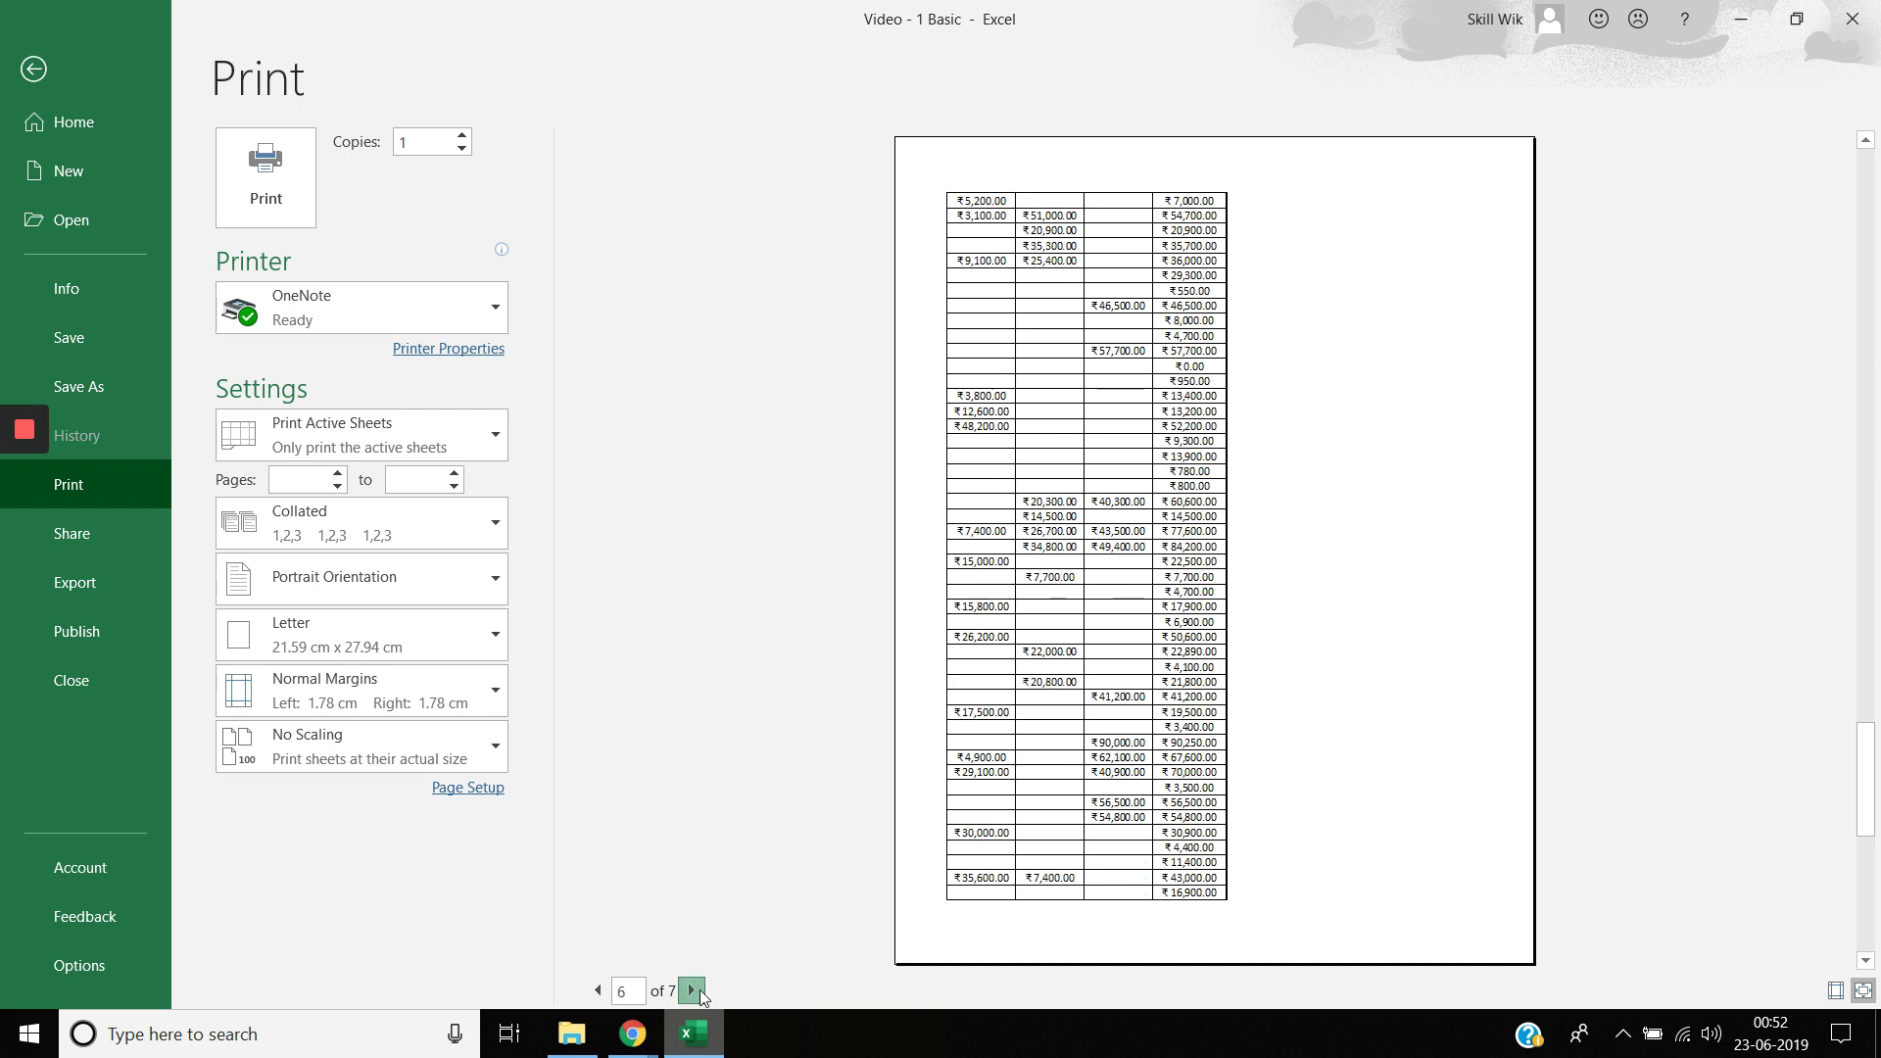
pyautogui.click(693, 991)
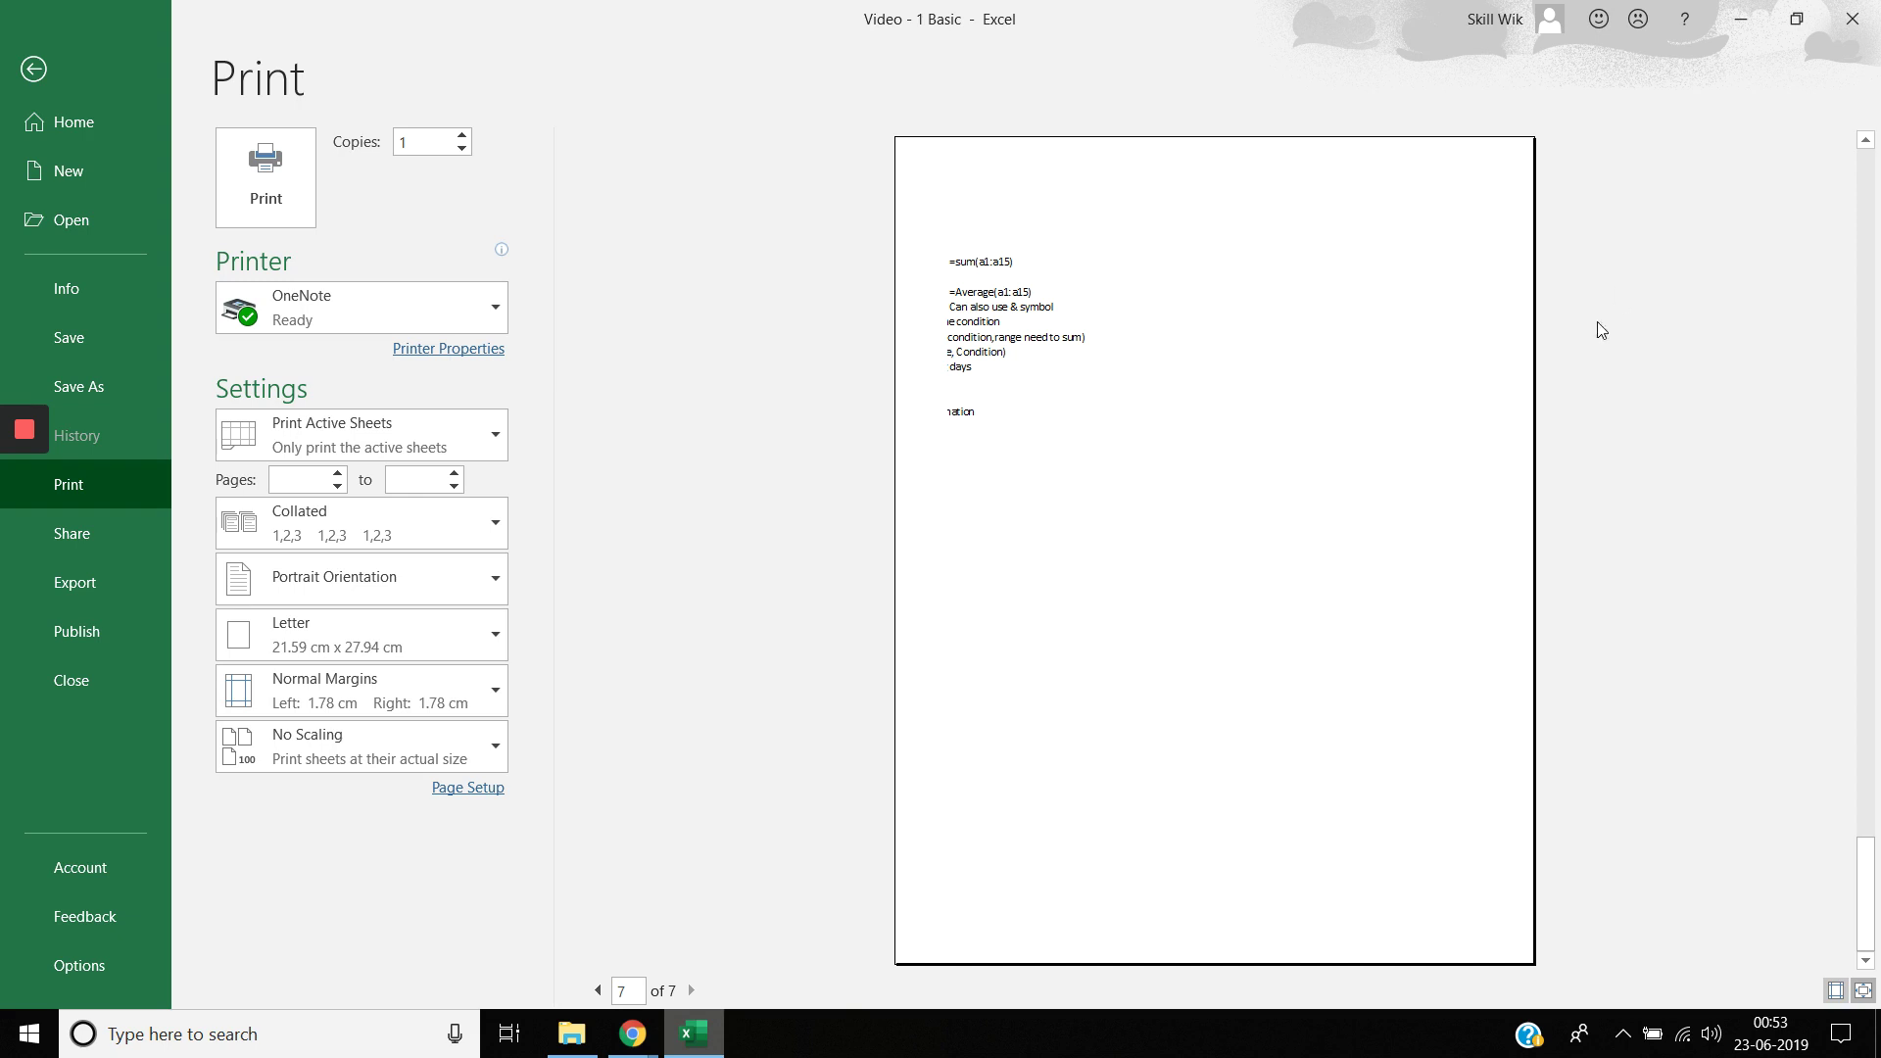
pyautogui.click(40, 61)
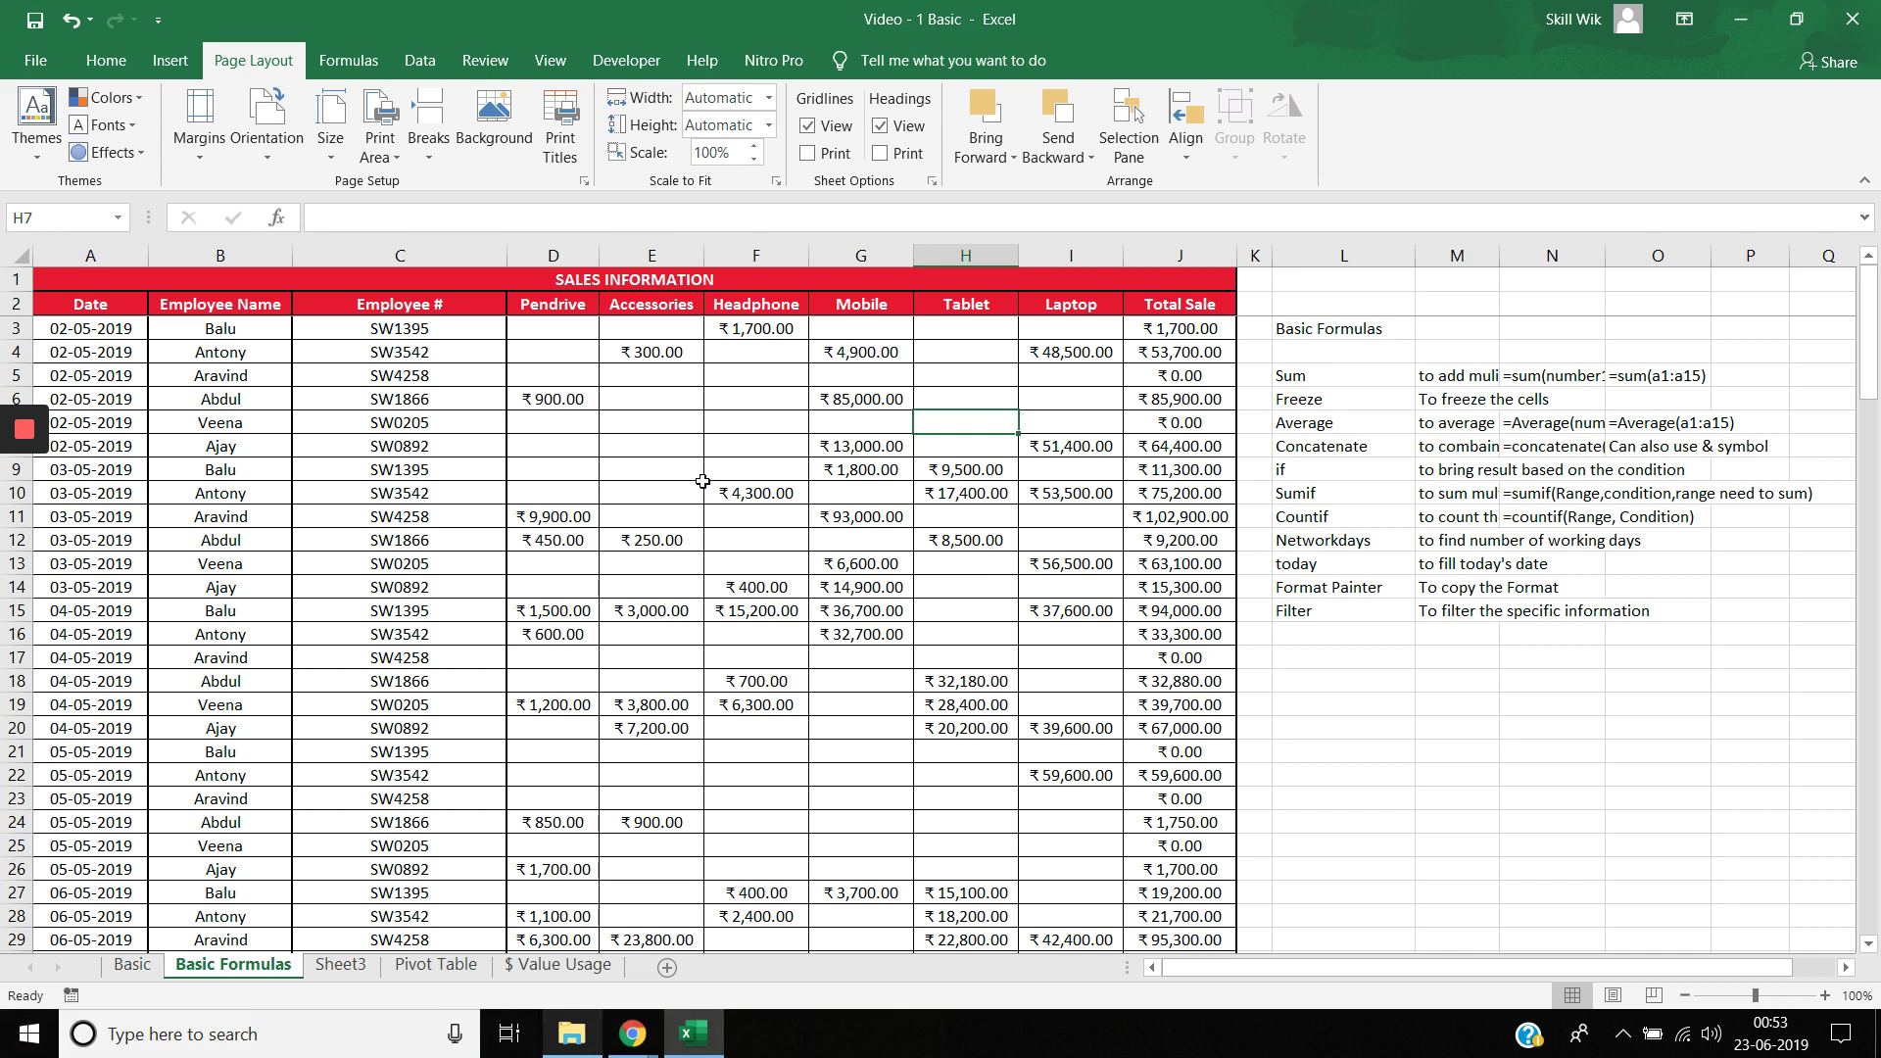
pyautogui.moveTo(774, 284); pyautogui.dragTo(1236, 802)
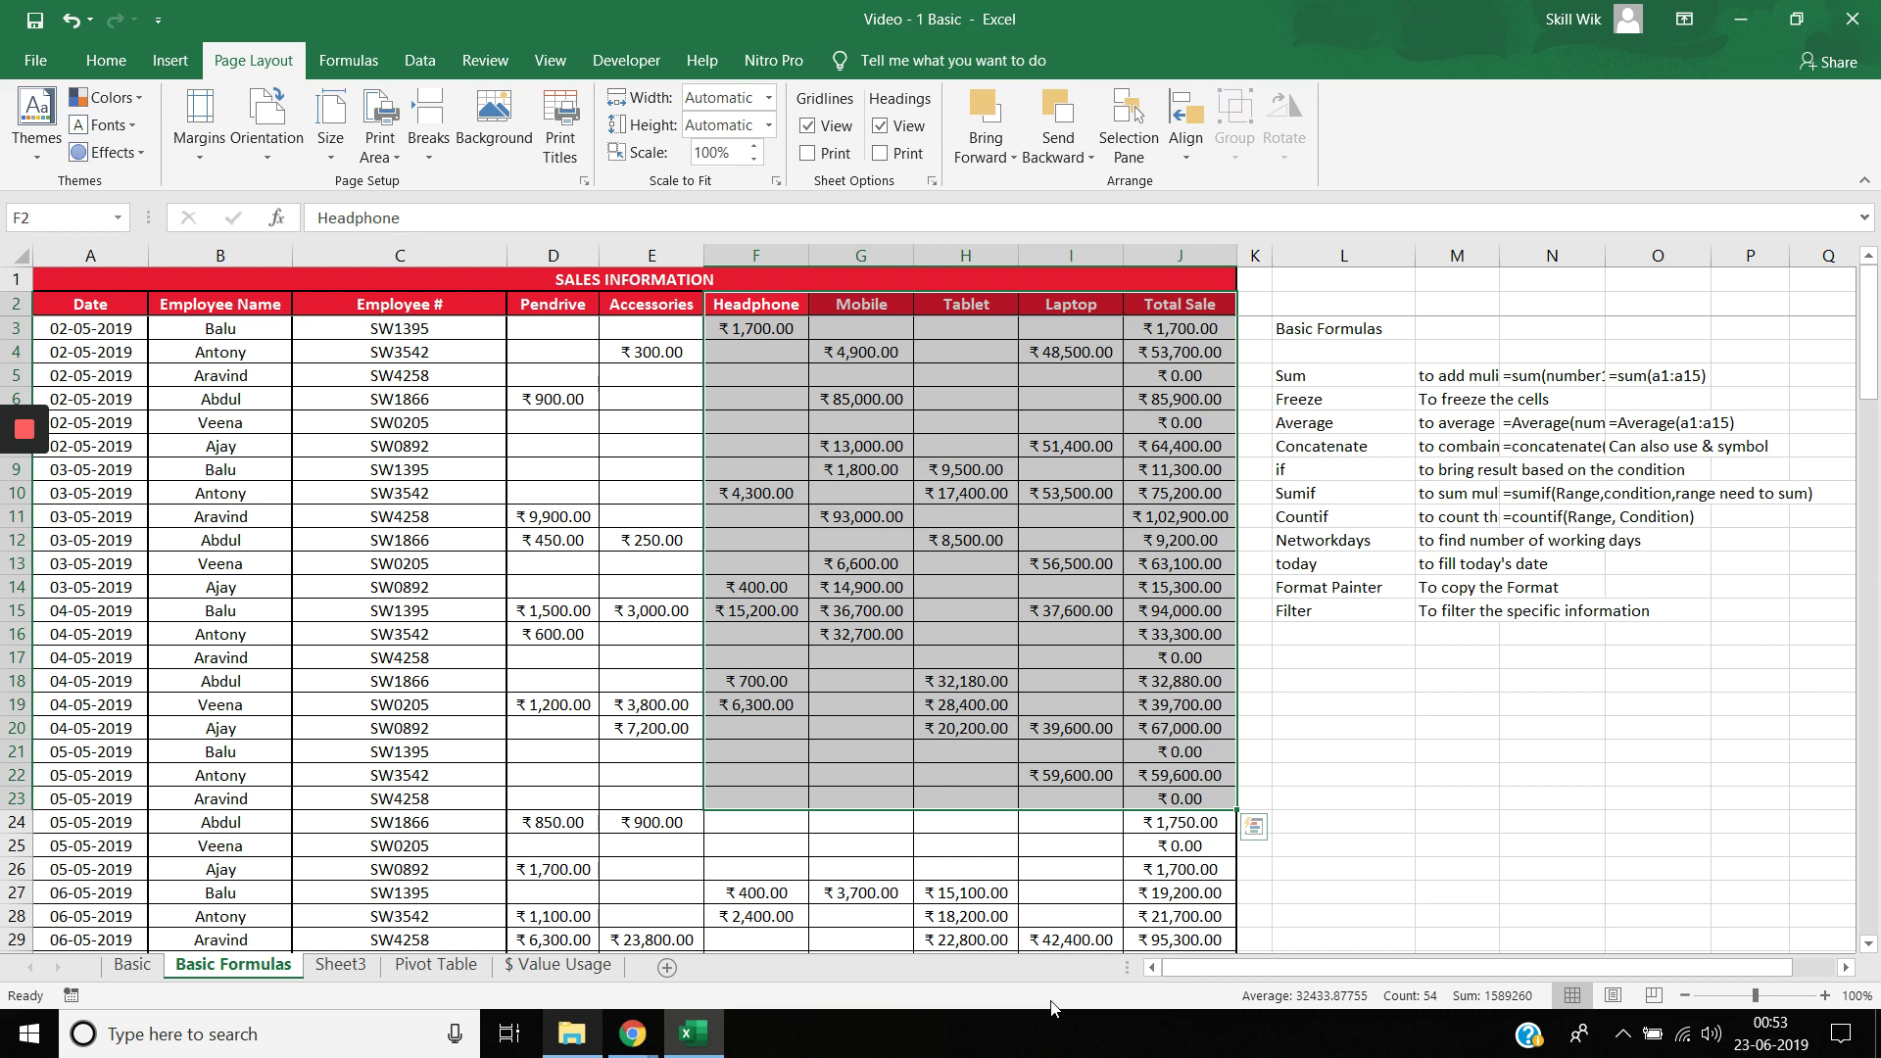
pyautogui.click(575, 143)
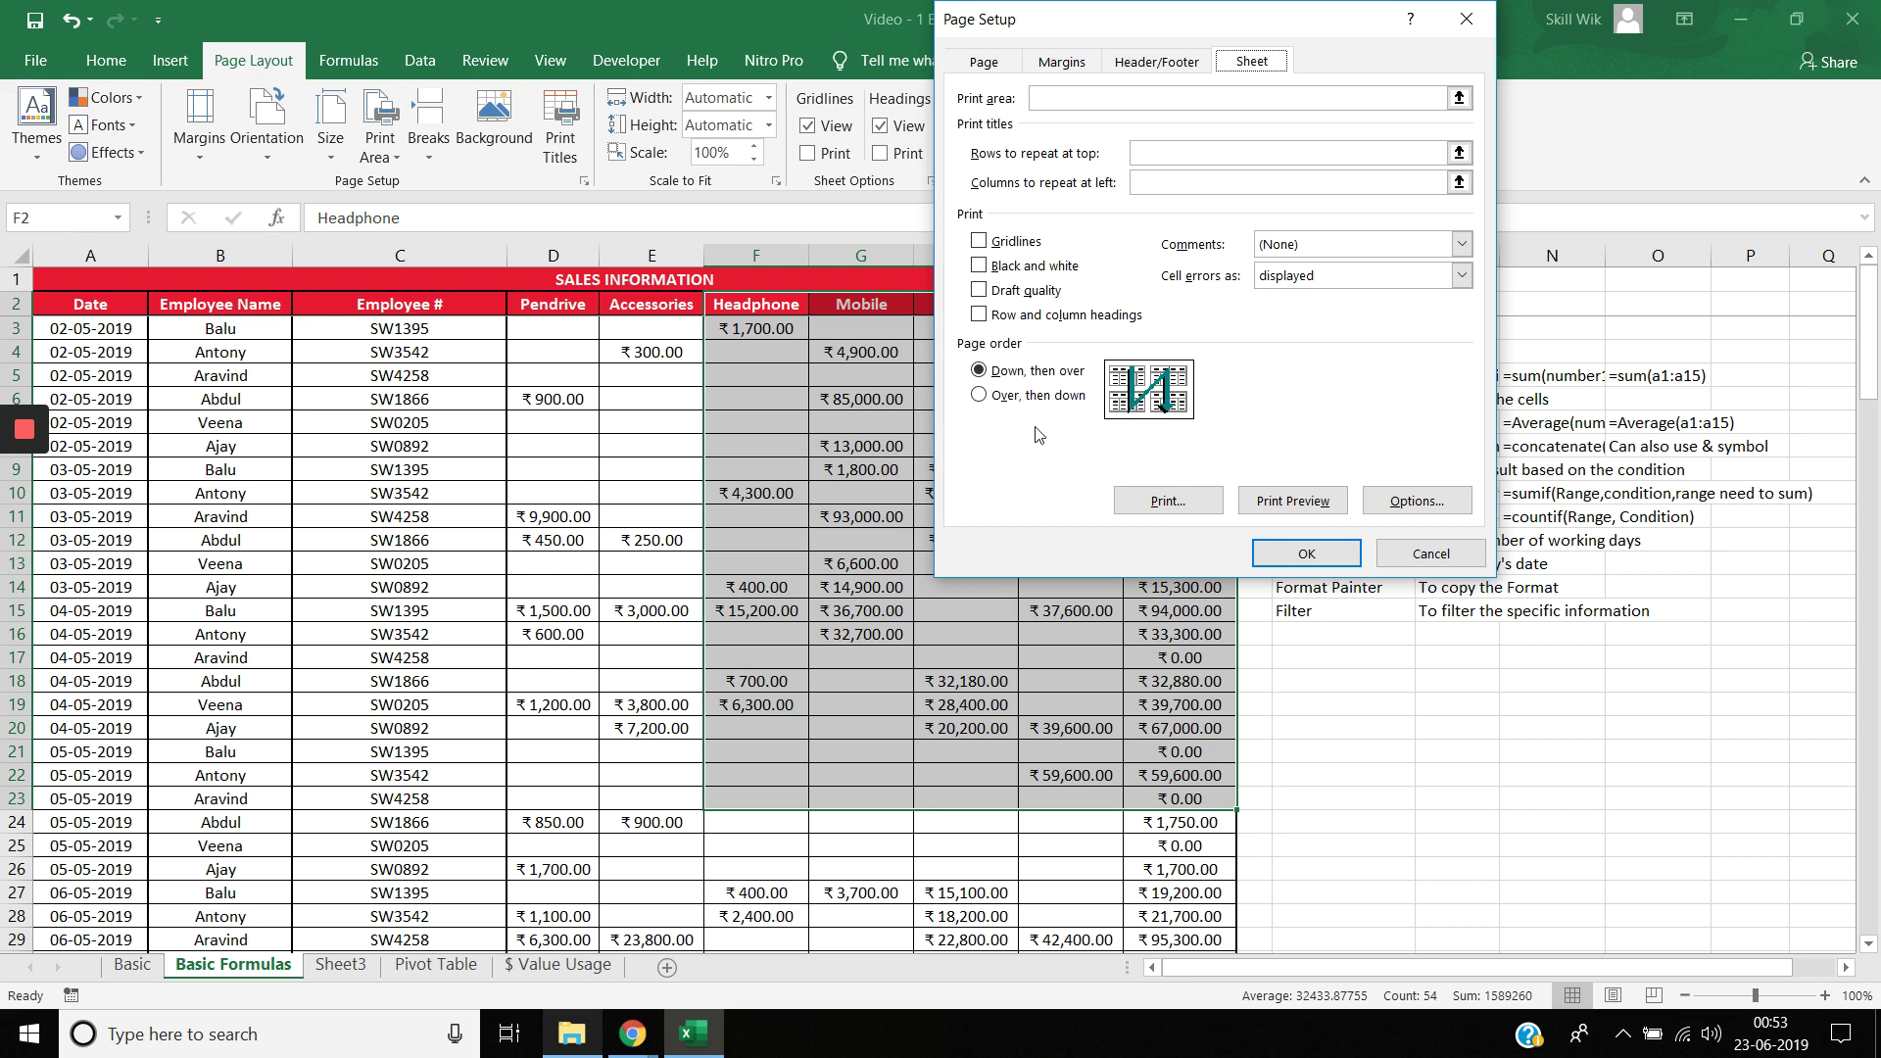
pyautogui.click(977, 396)
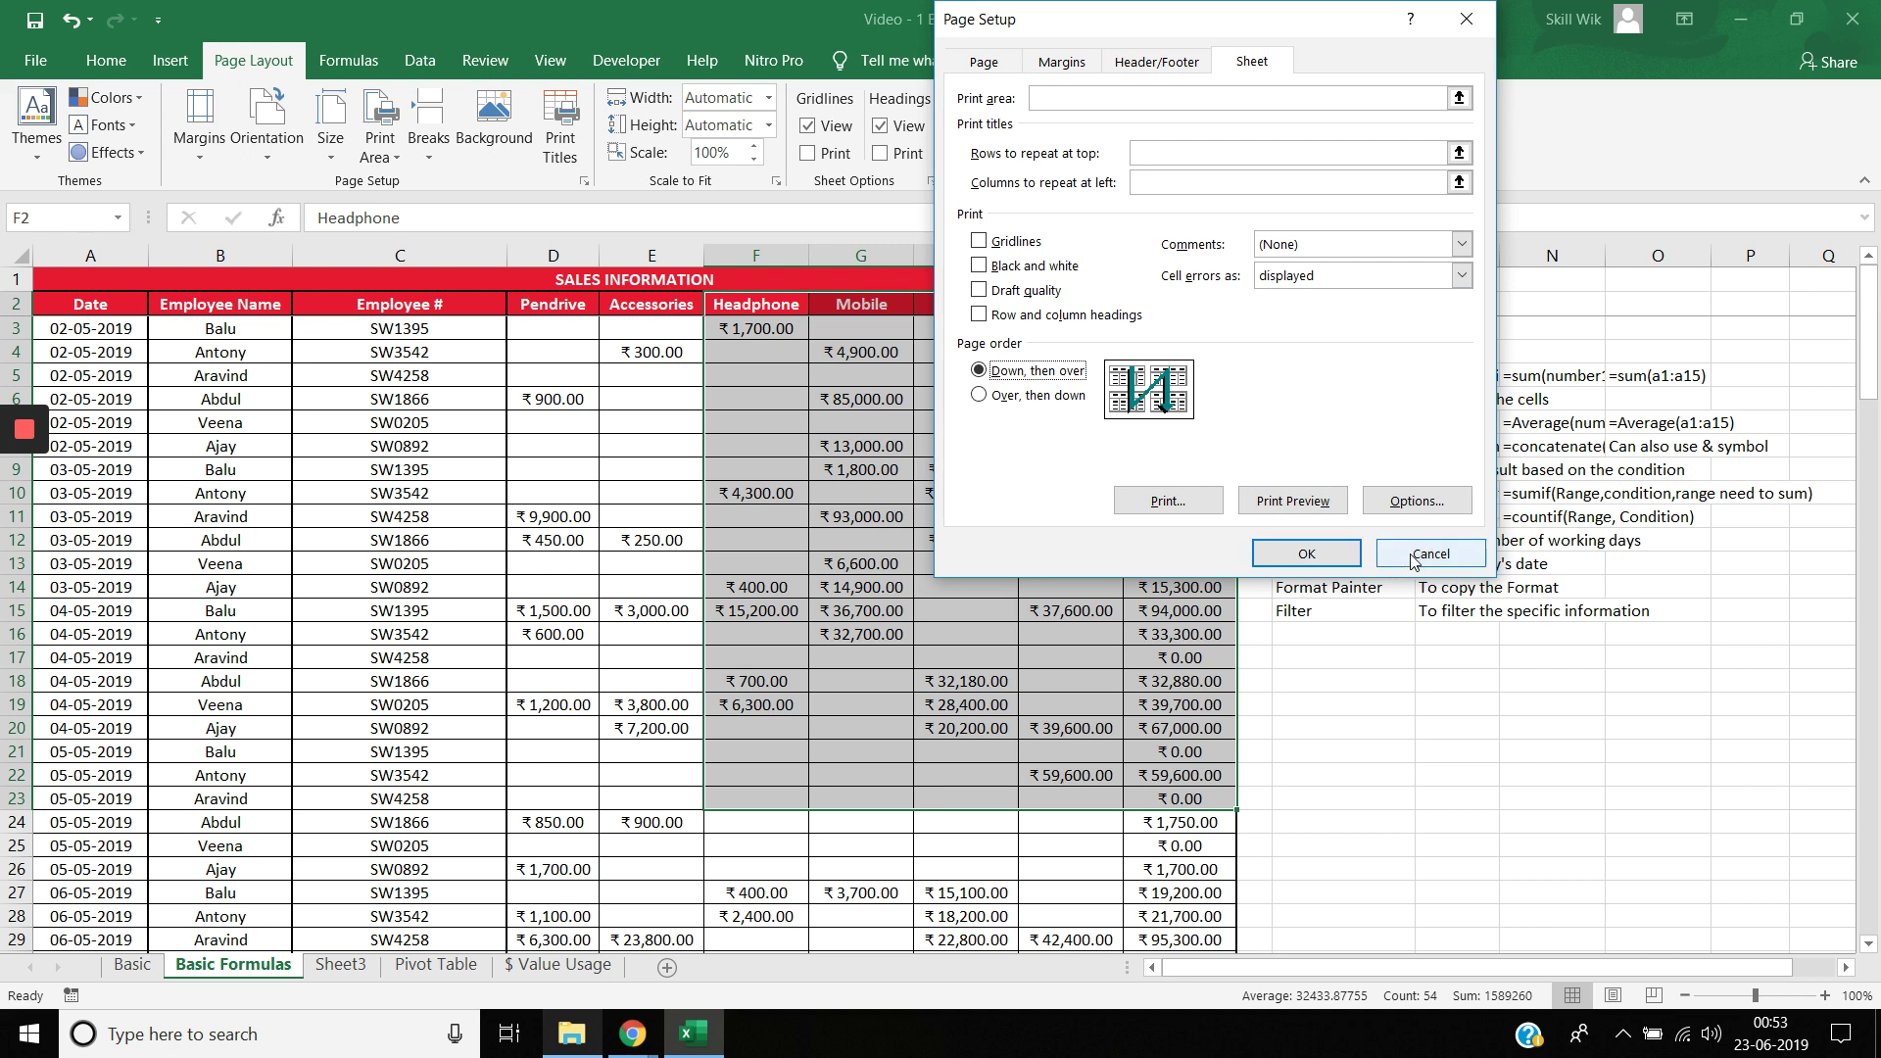
pyautogui.click(1306, 554)
pyautogui.click(1360, 446)
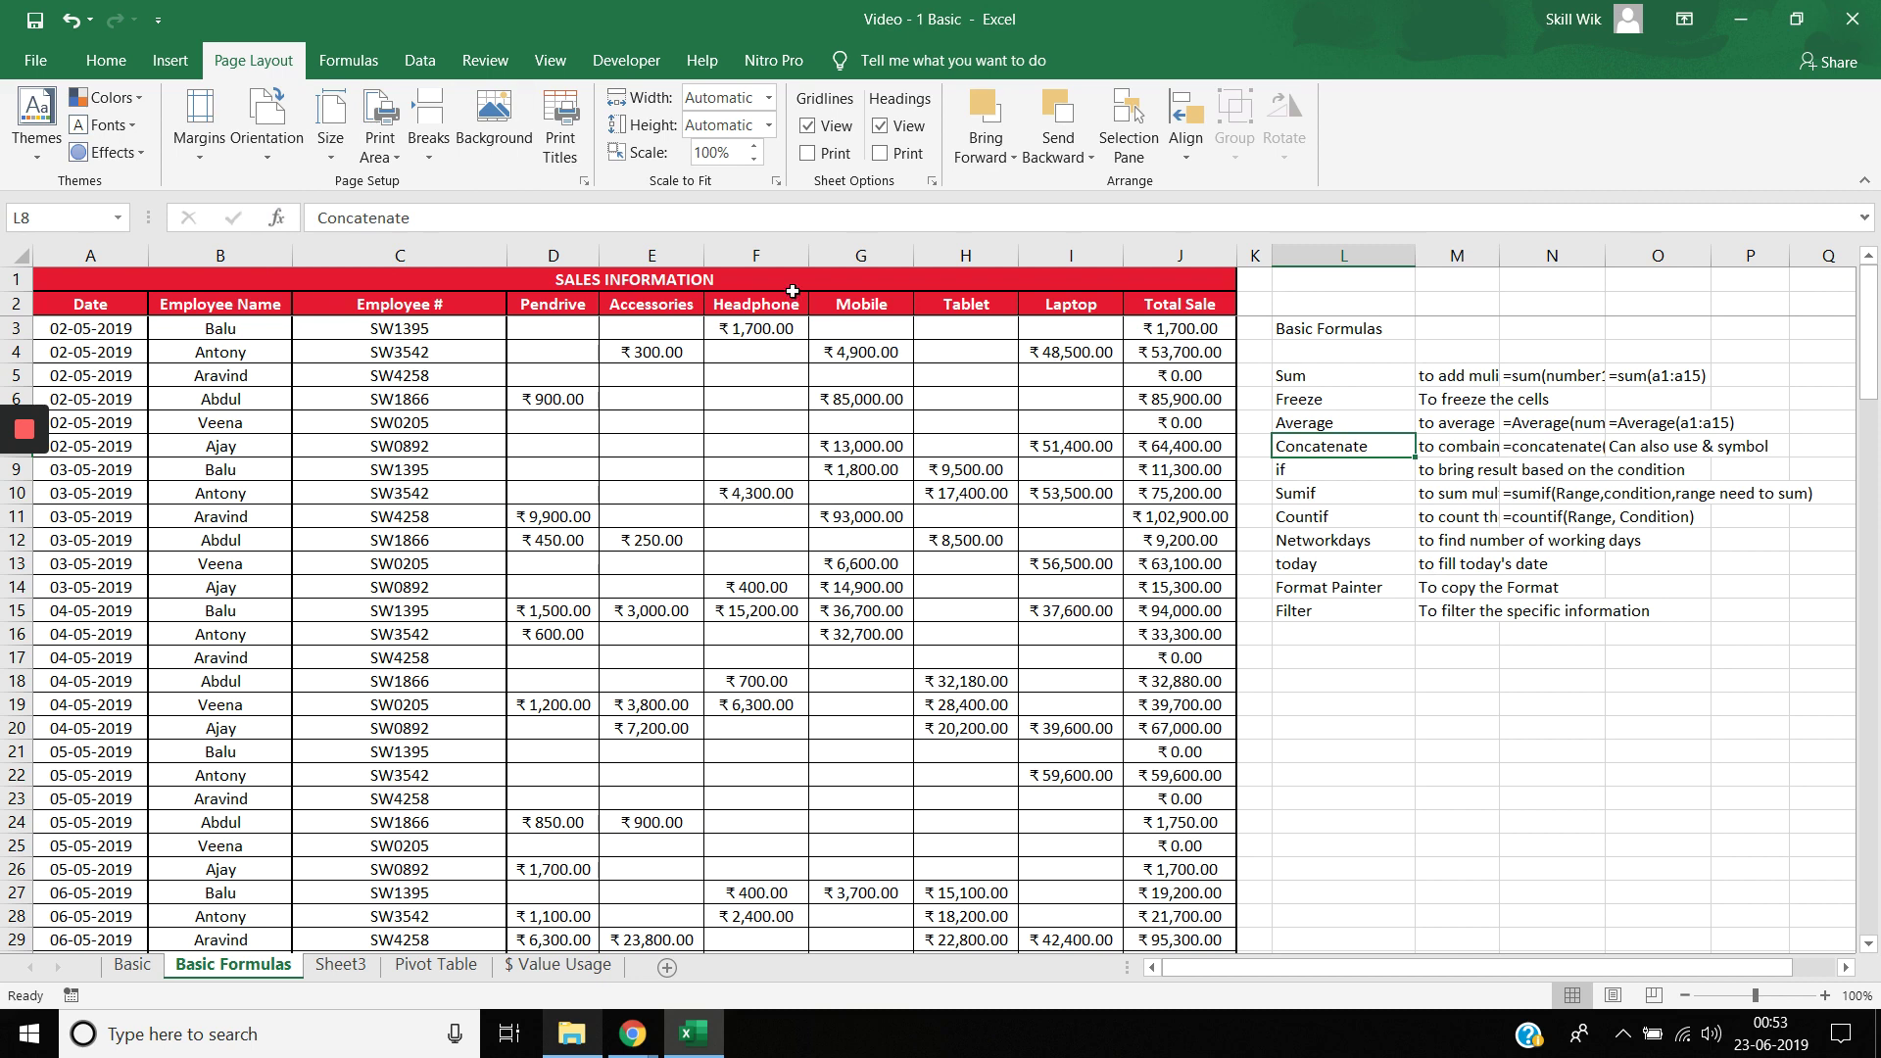
# Select the Headphone values F3:F16, set landscape orientation, and check the 8-page print preview
pyautogui.moveTo(784, 328); pyautogui.dragTo(745, 632)
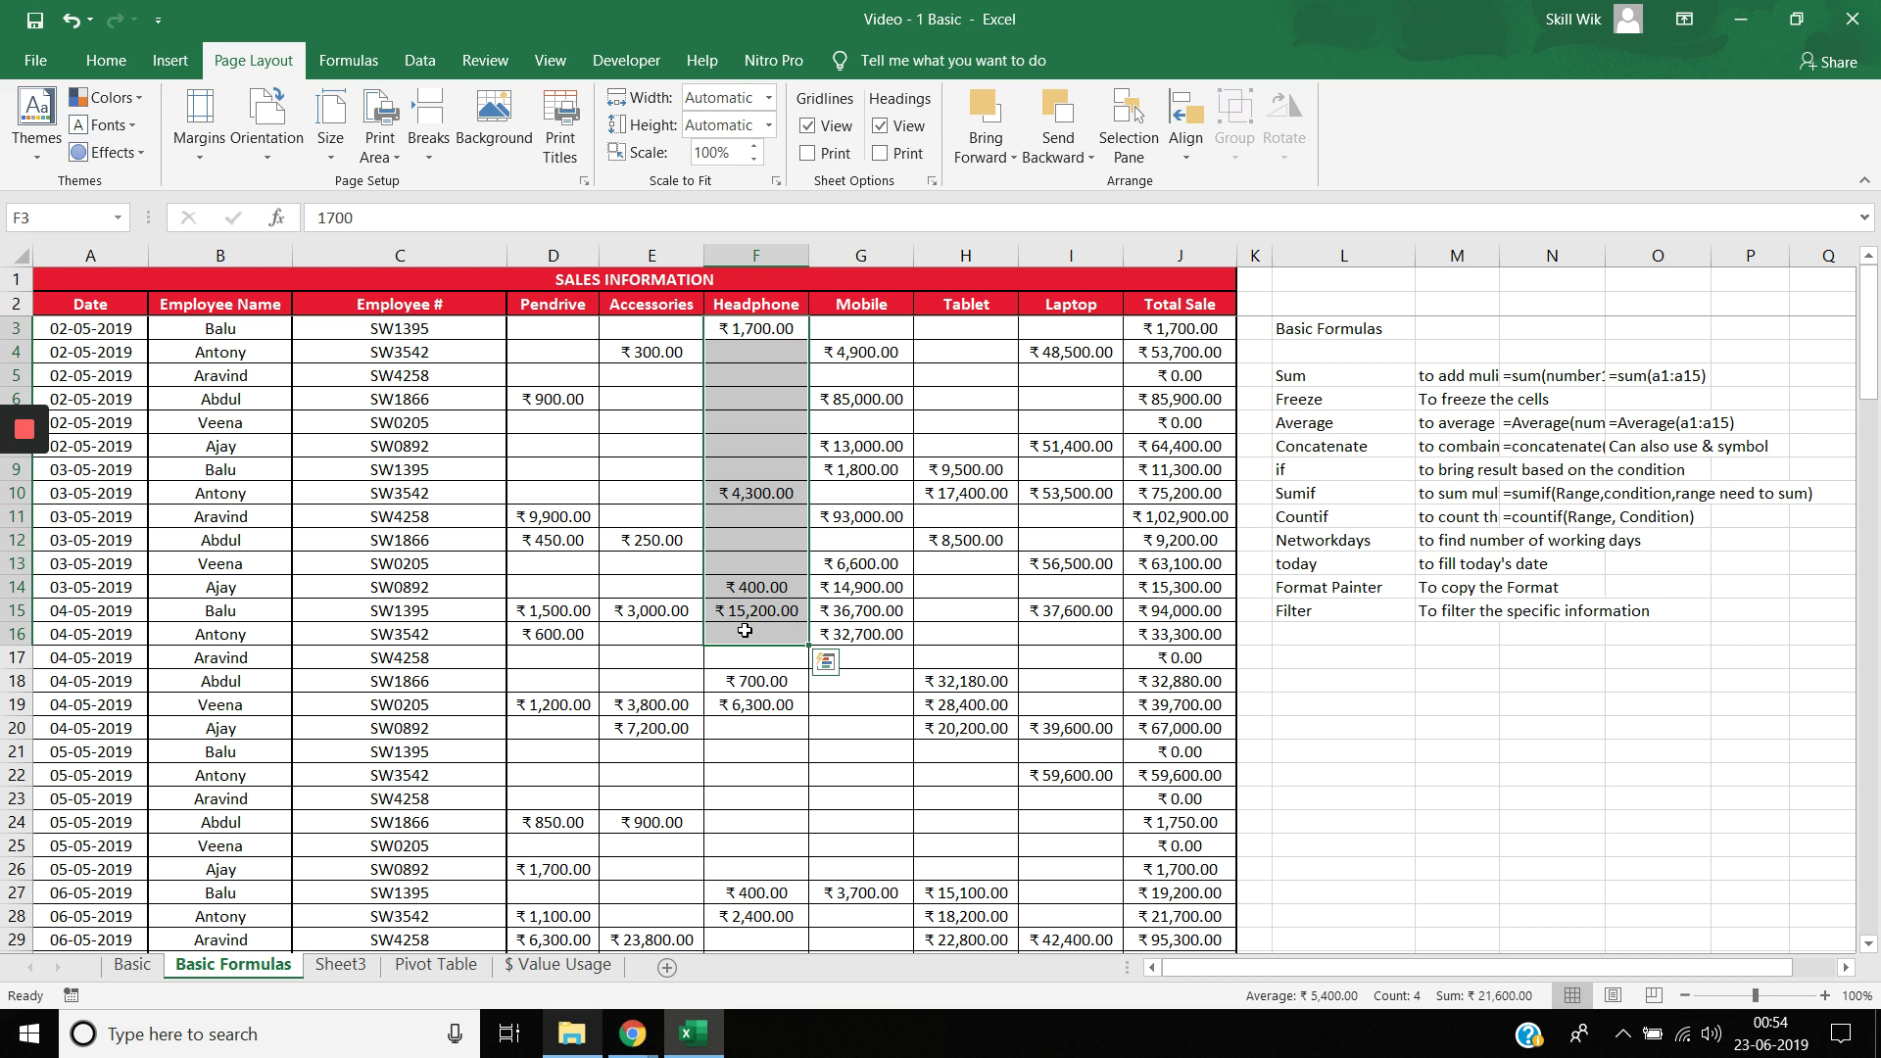
pyautogui.click(267, 147)
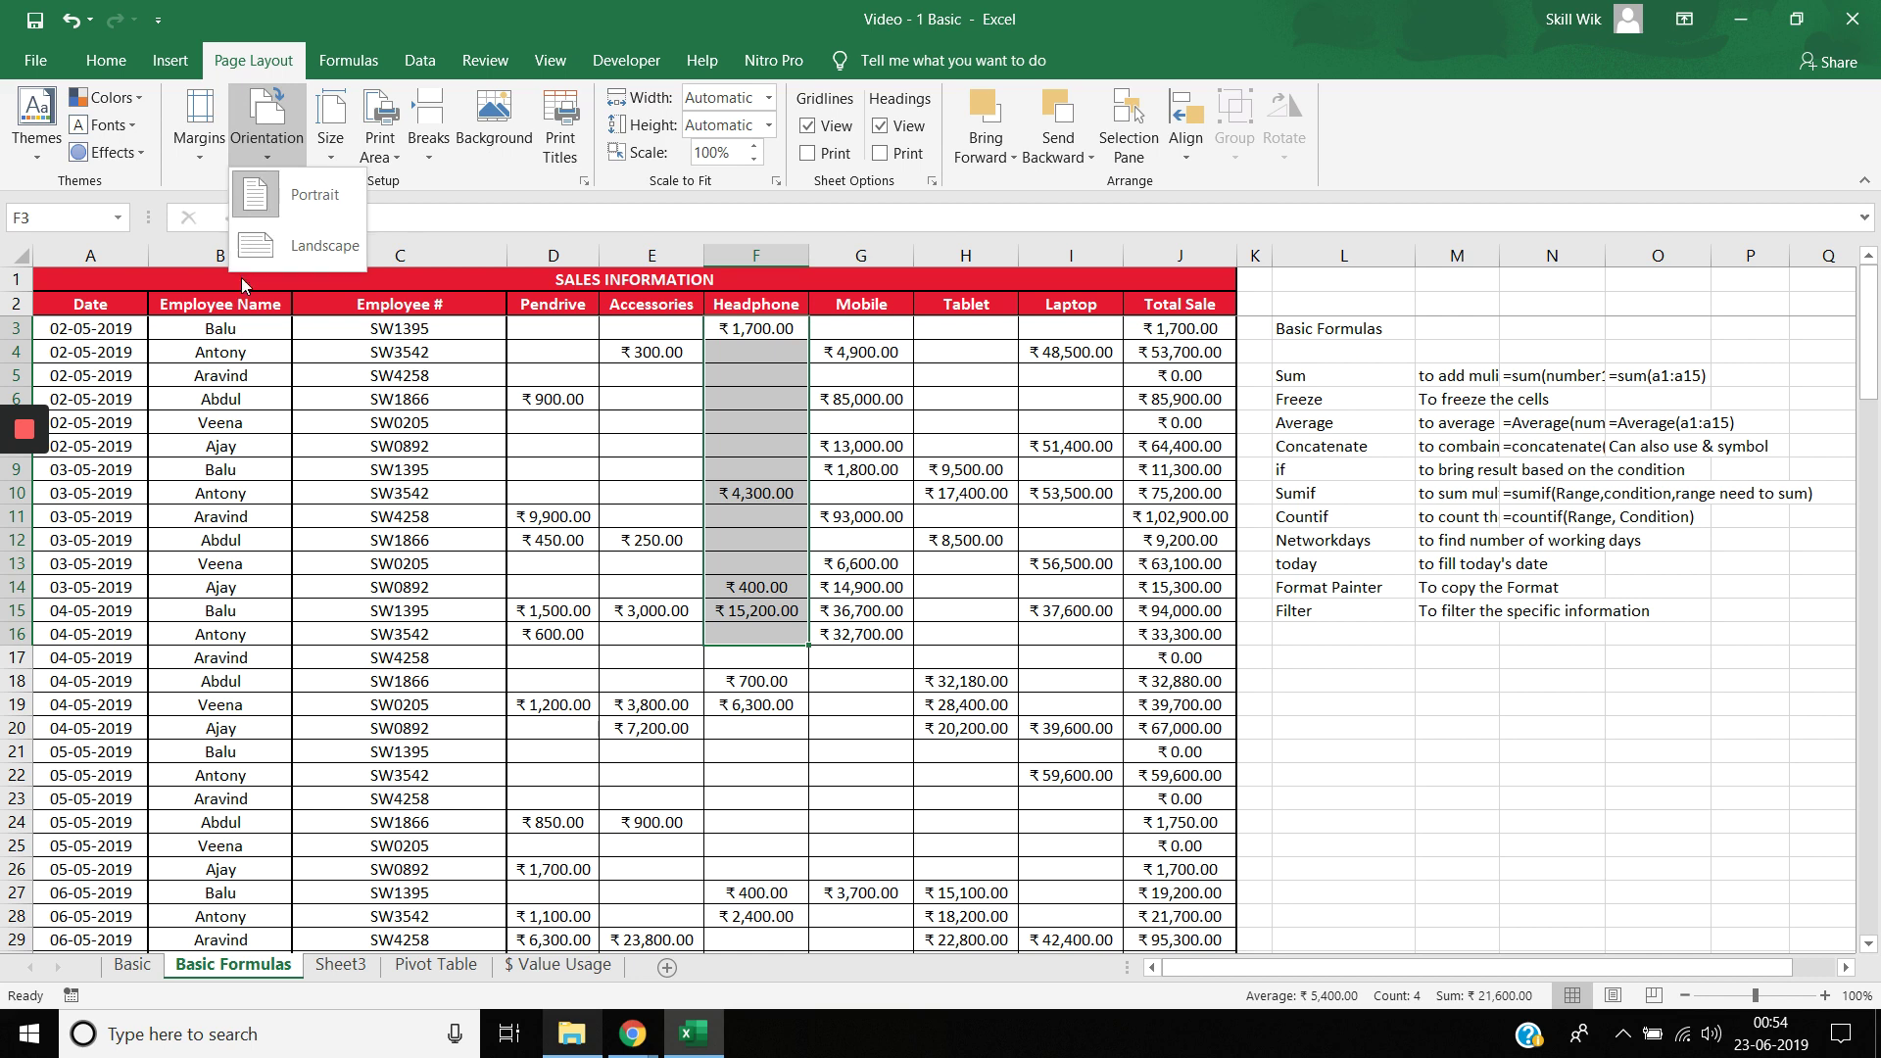
pyautogui.click(289, 254)
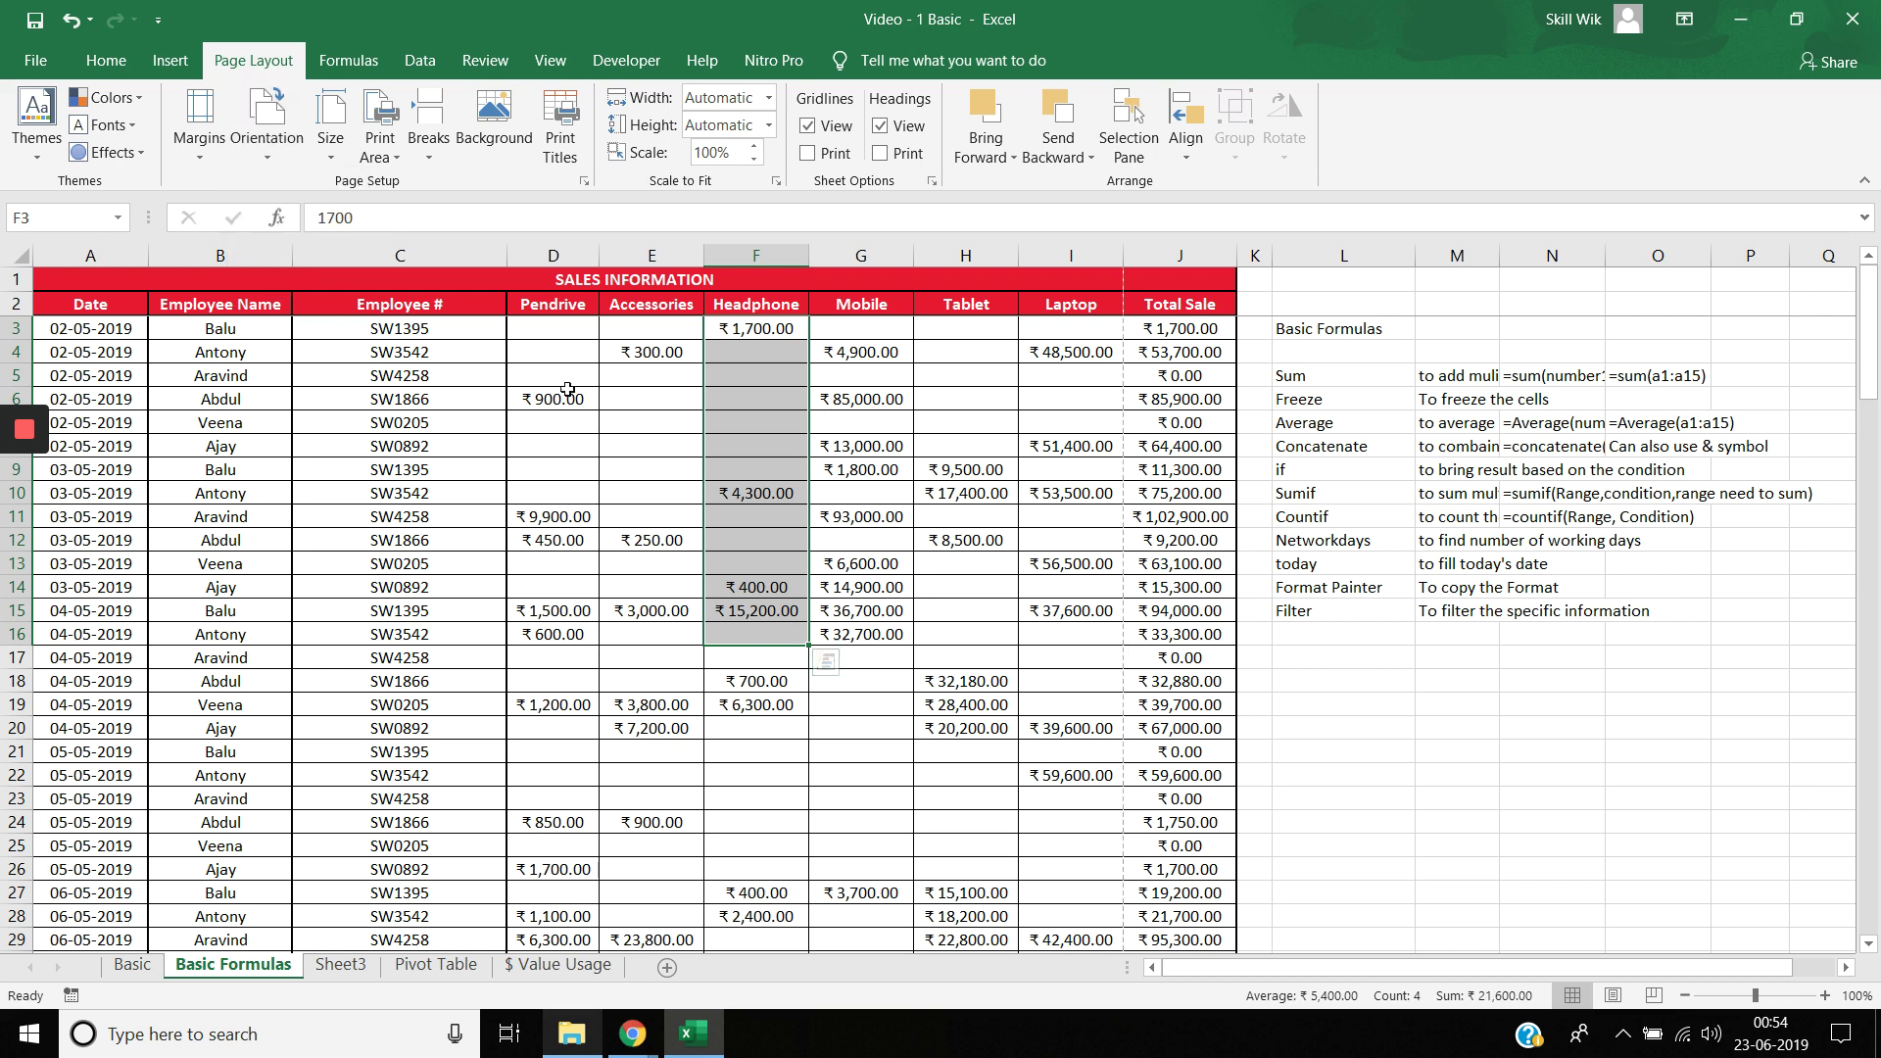
pyautogui.click(30, 62)
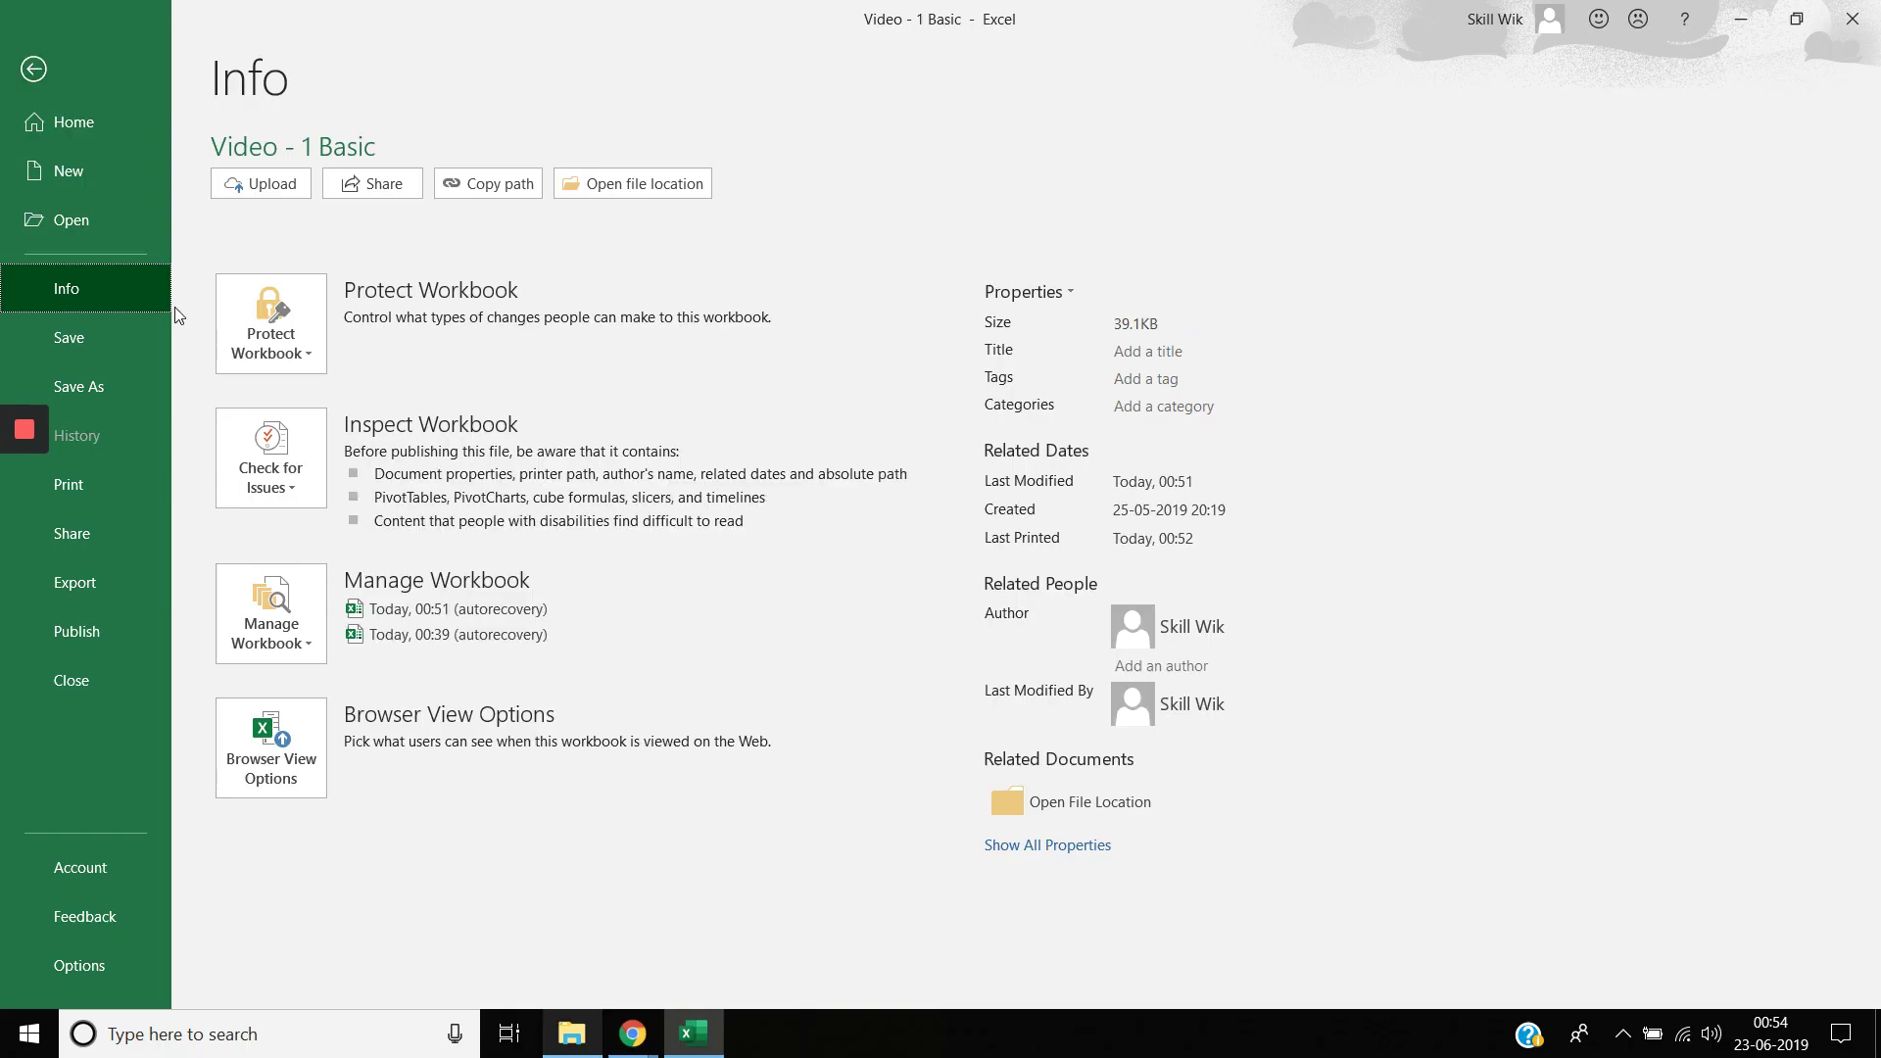
pyautogui.click(104, 488)
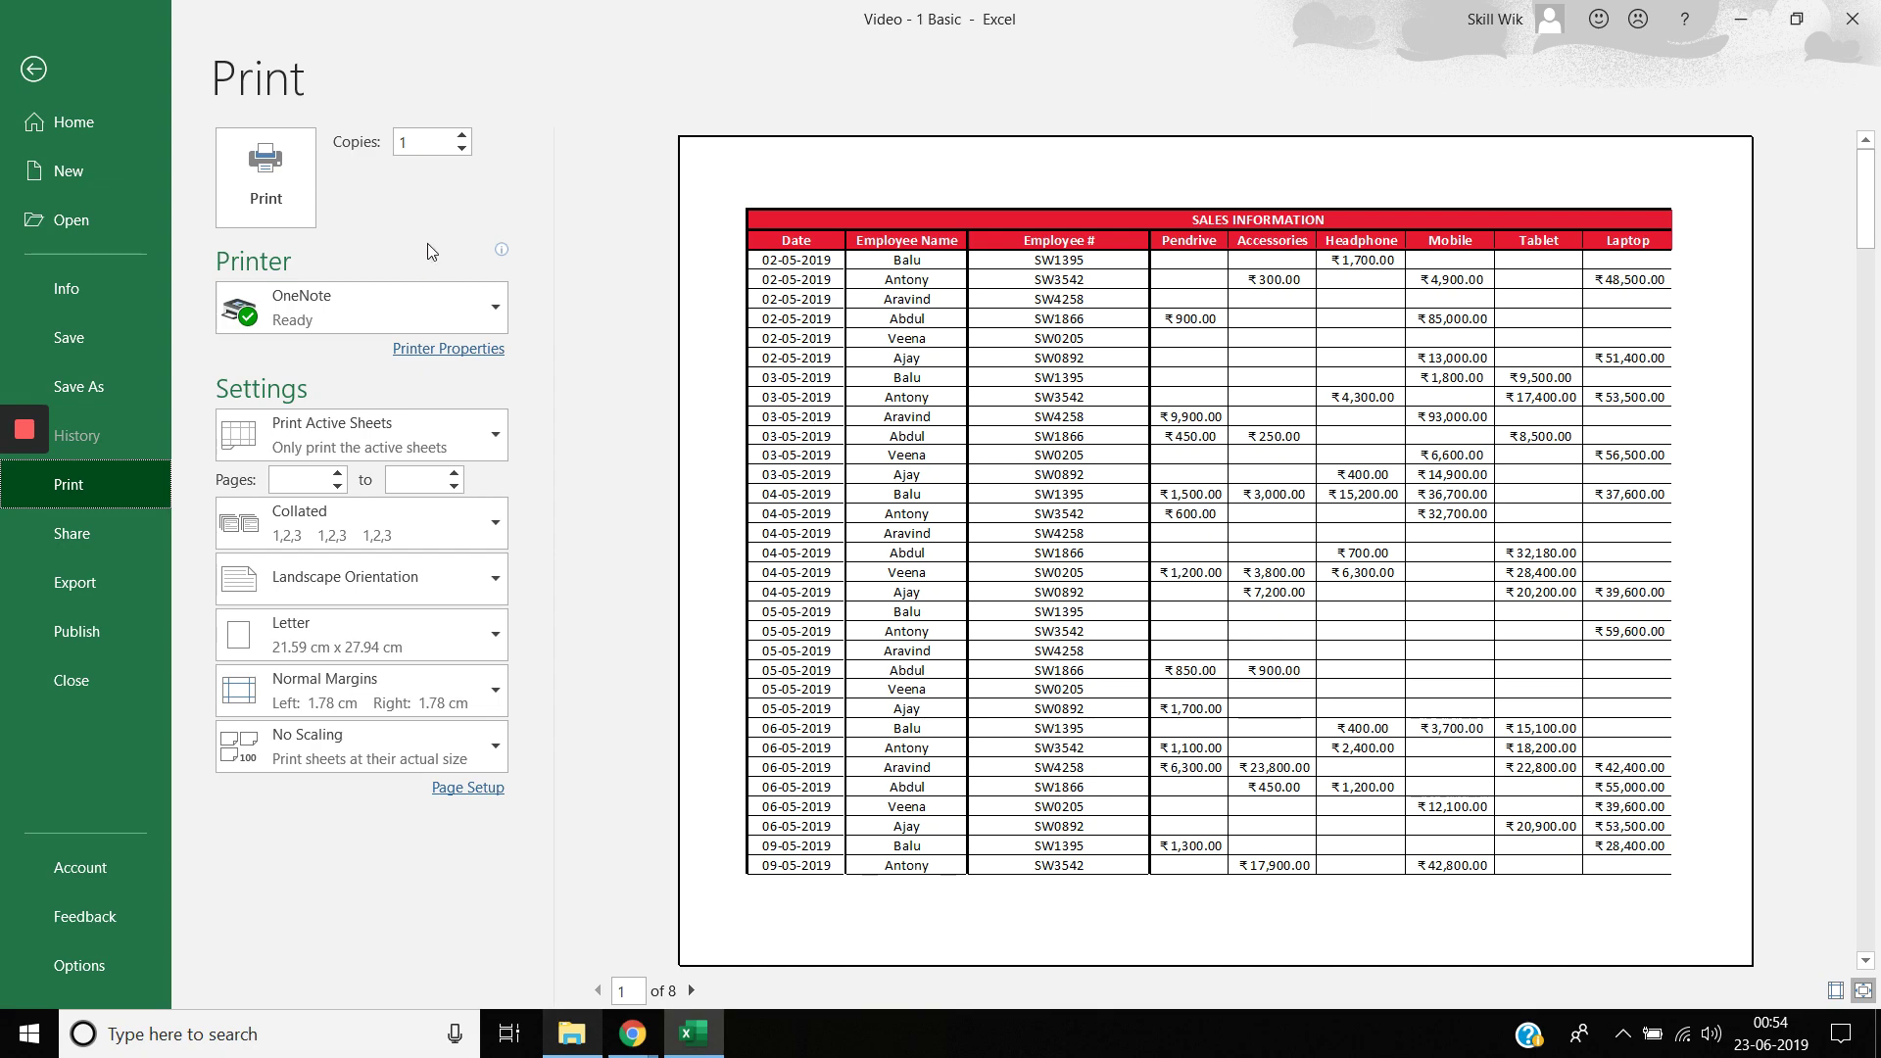
pyautogui.click(73, 55)
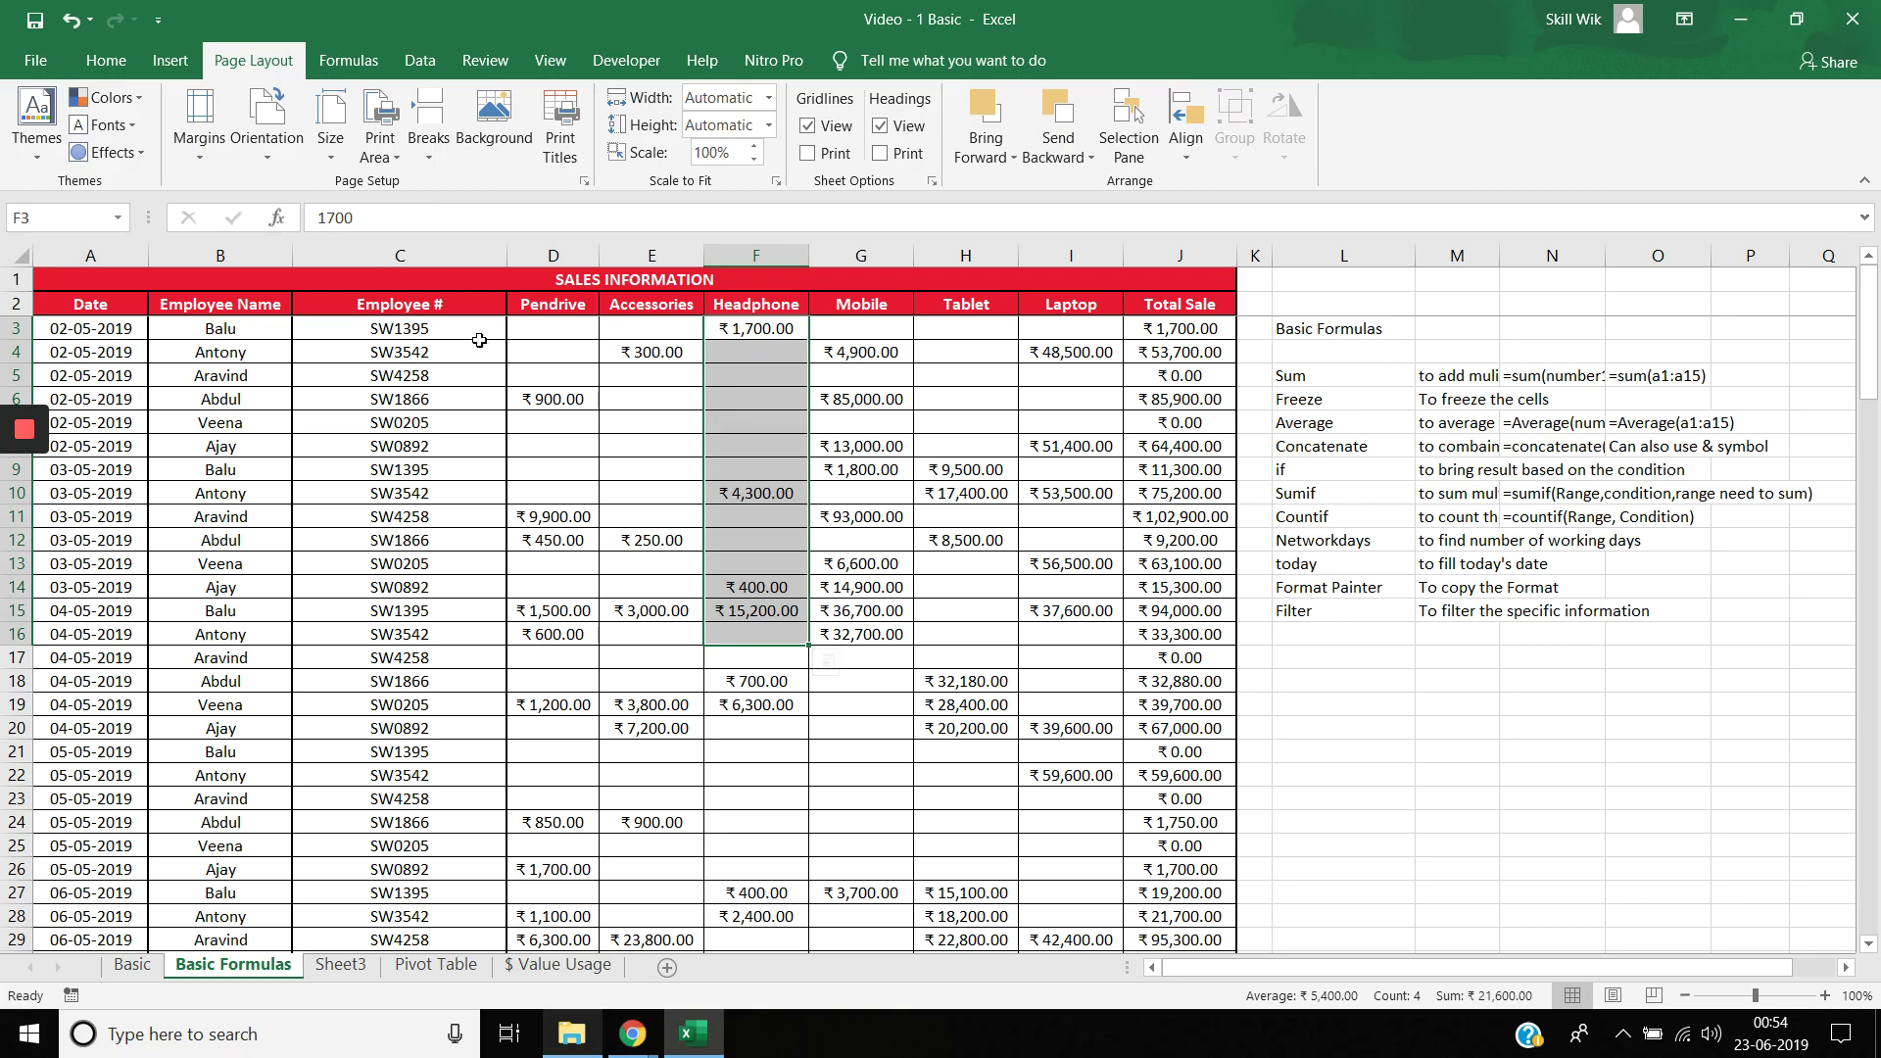
# Apply Narrow margins and check the landscape Letter print preview across 8 pages
pyautogui.click(200, 161)
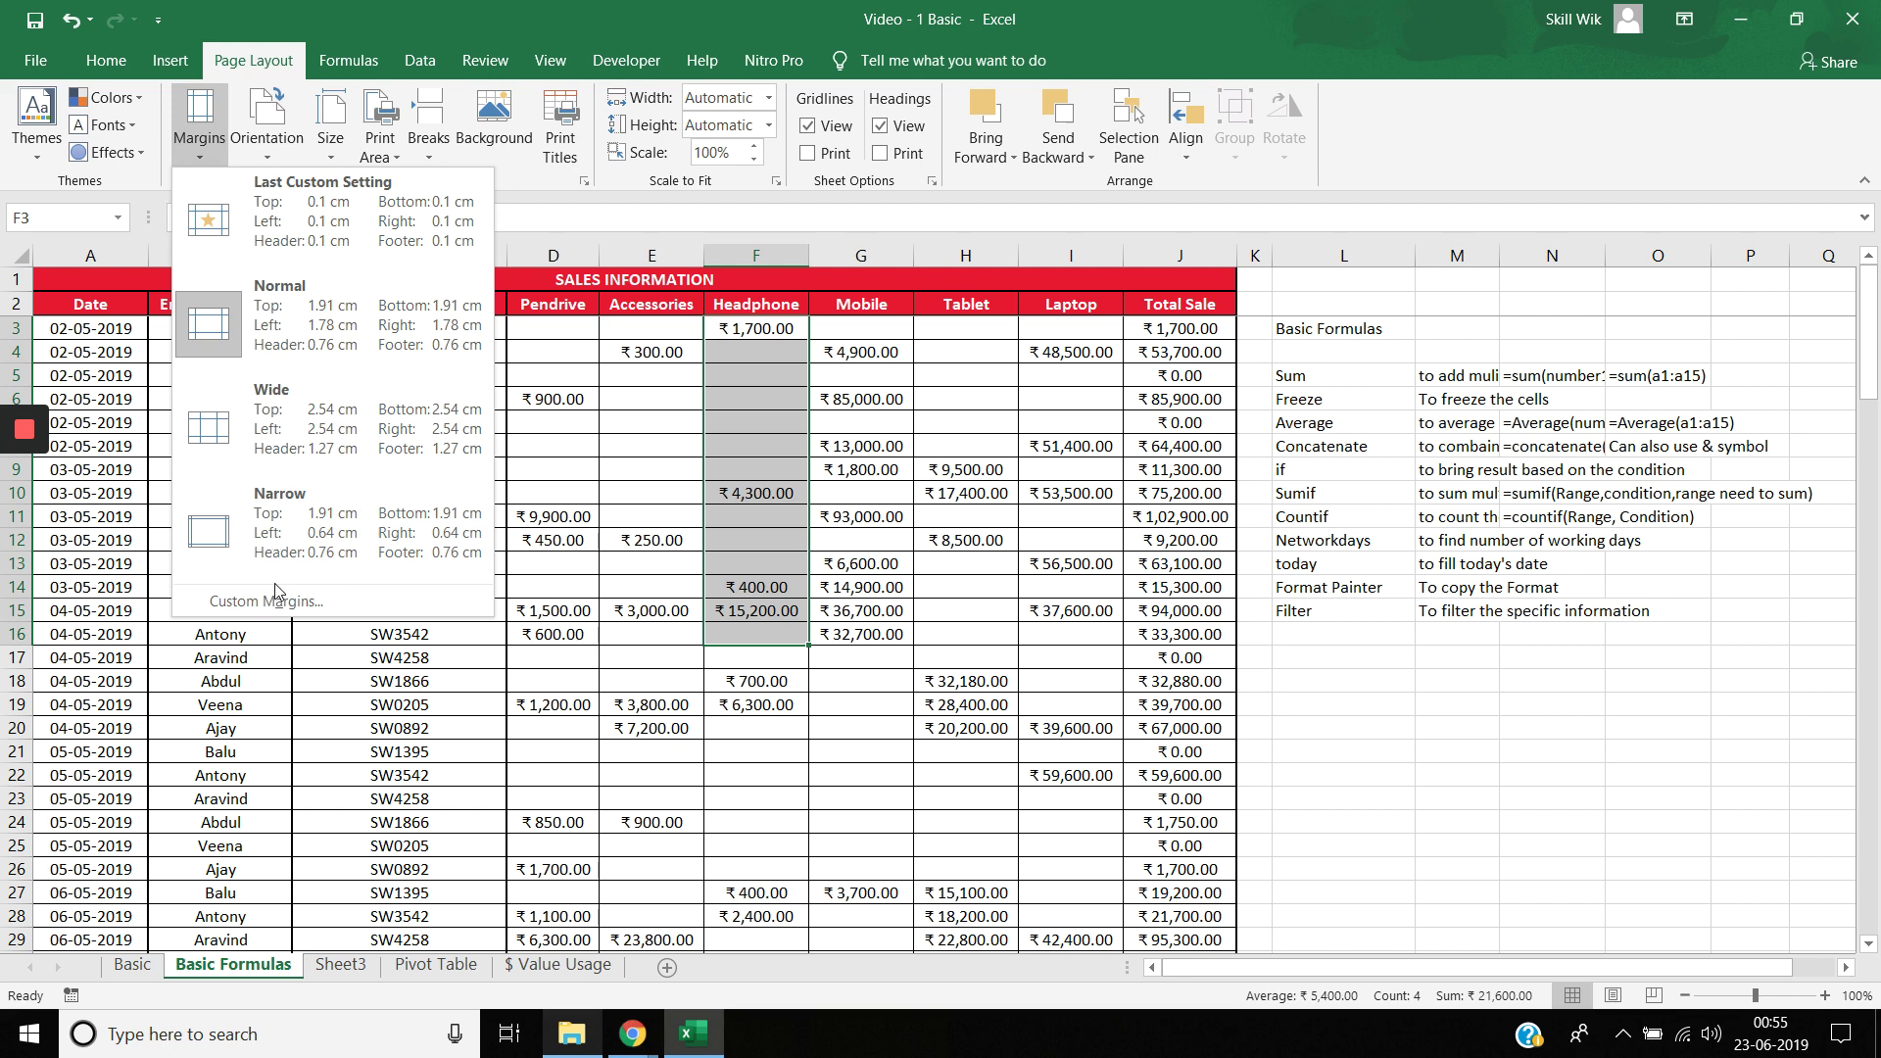
pyautogui.click(268, 519)
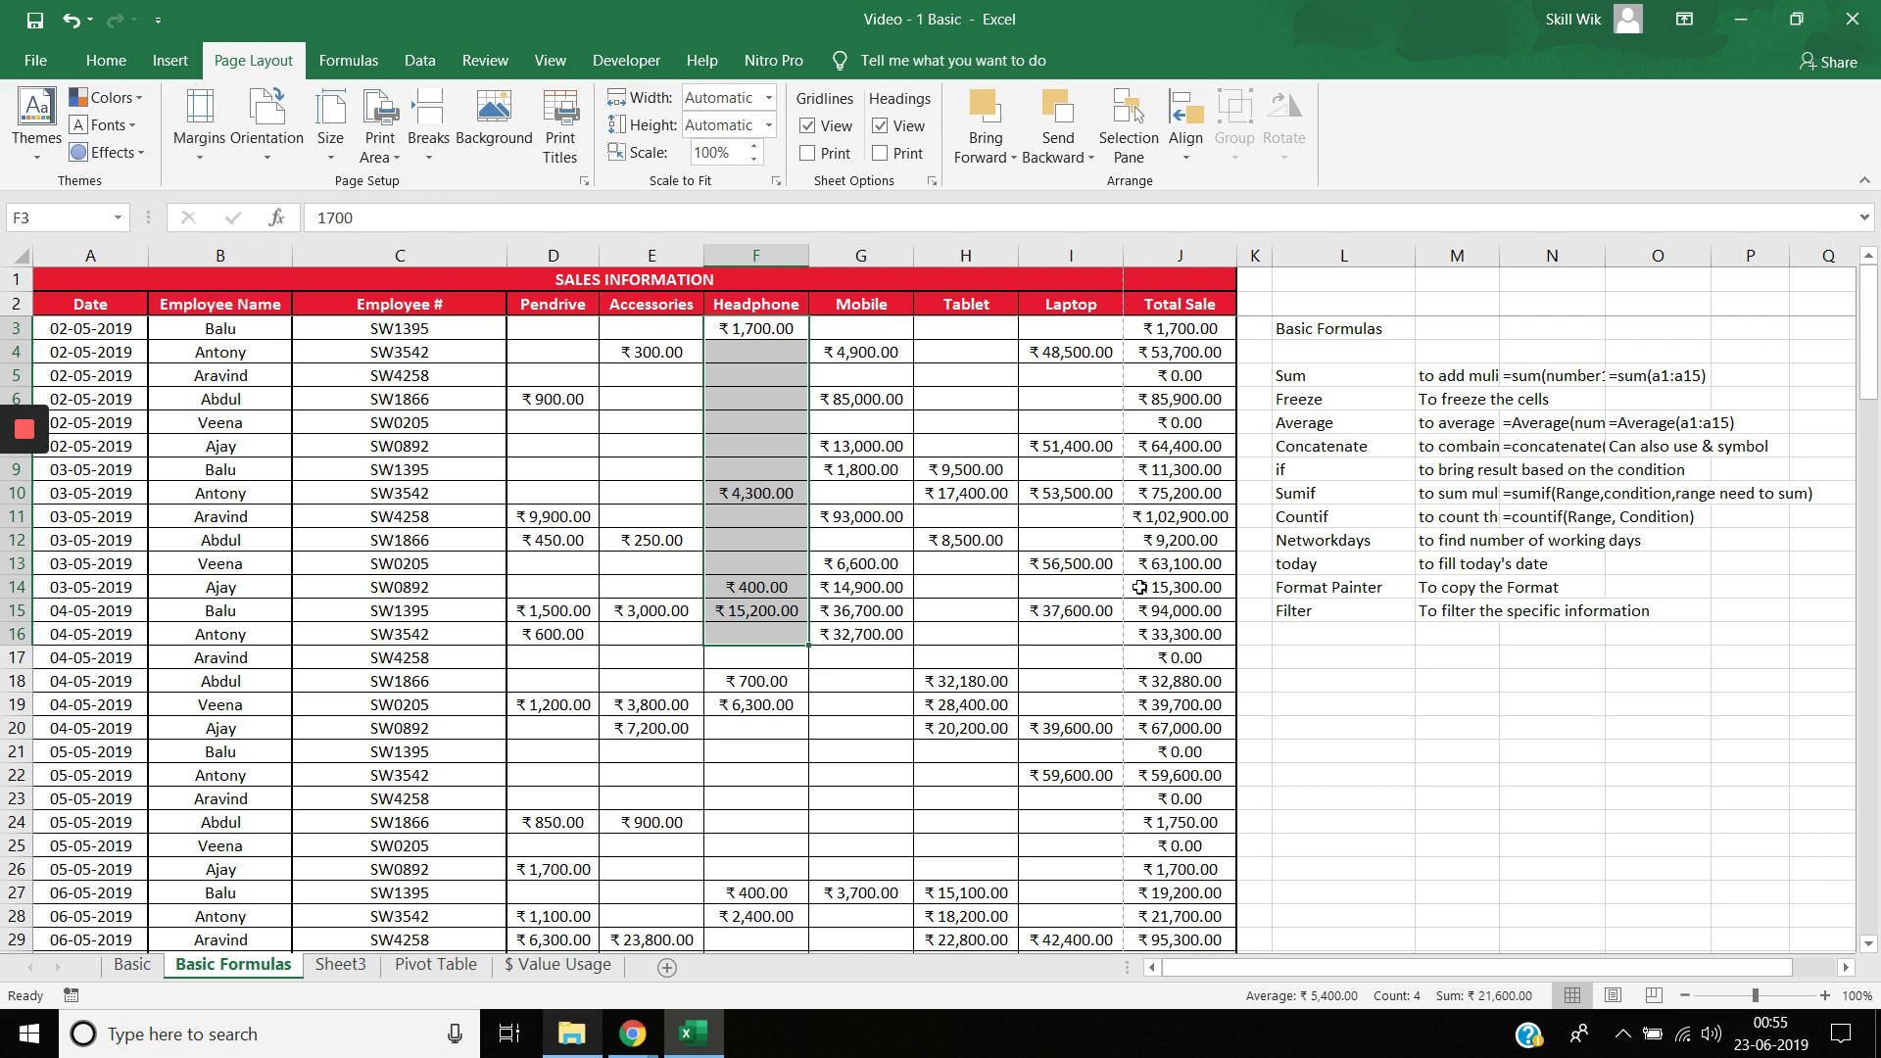
pyautogui.click(36, 60)
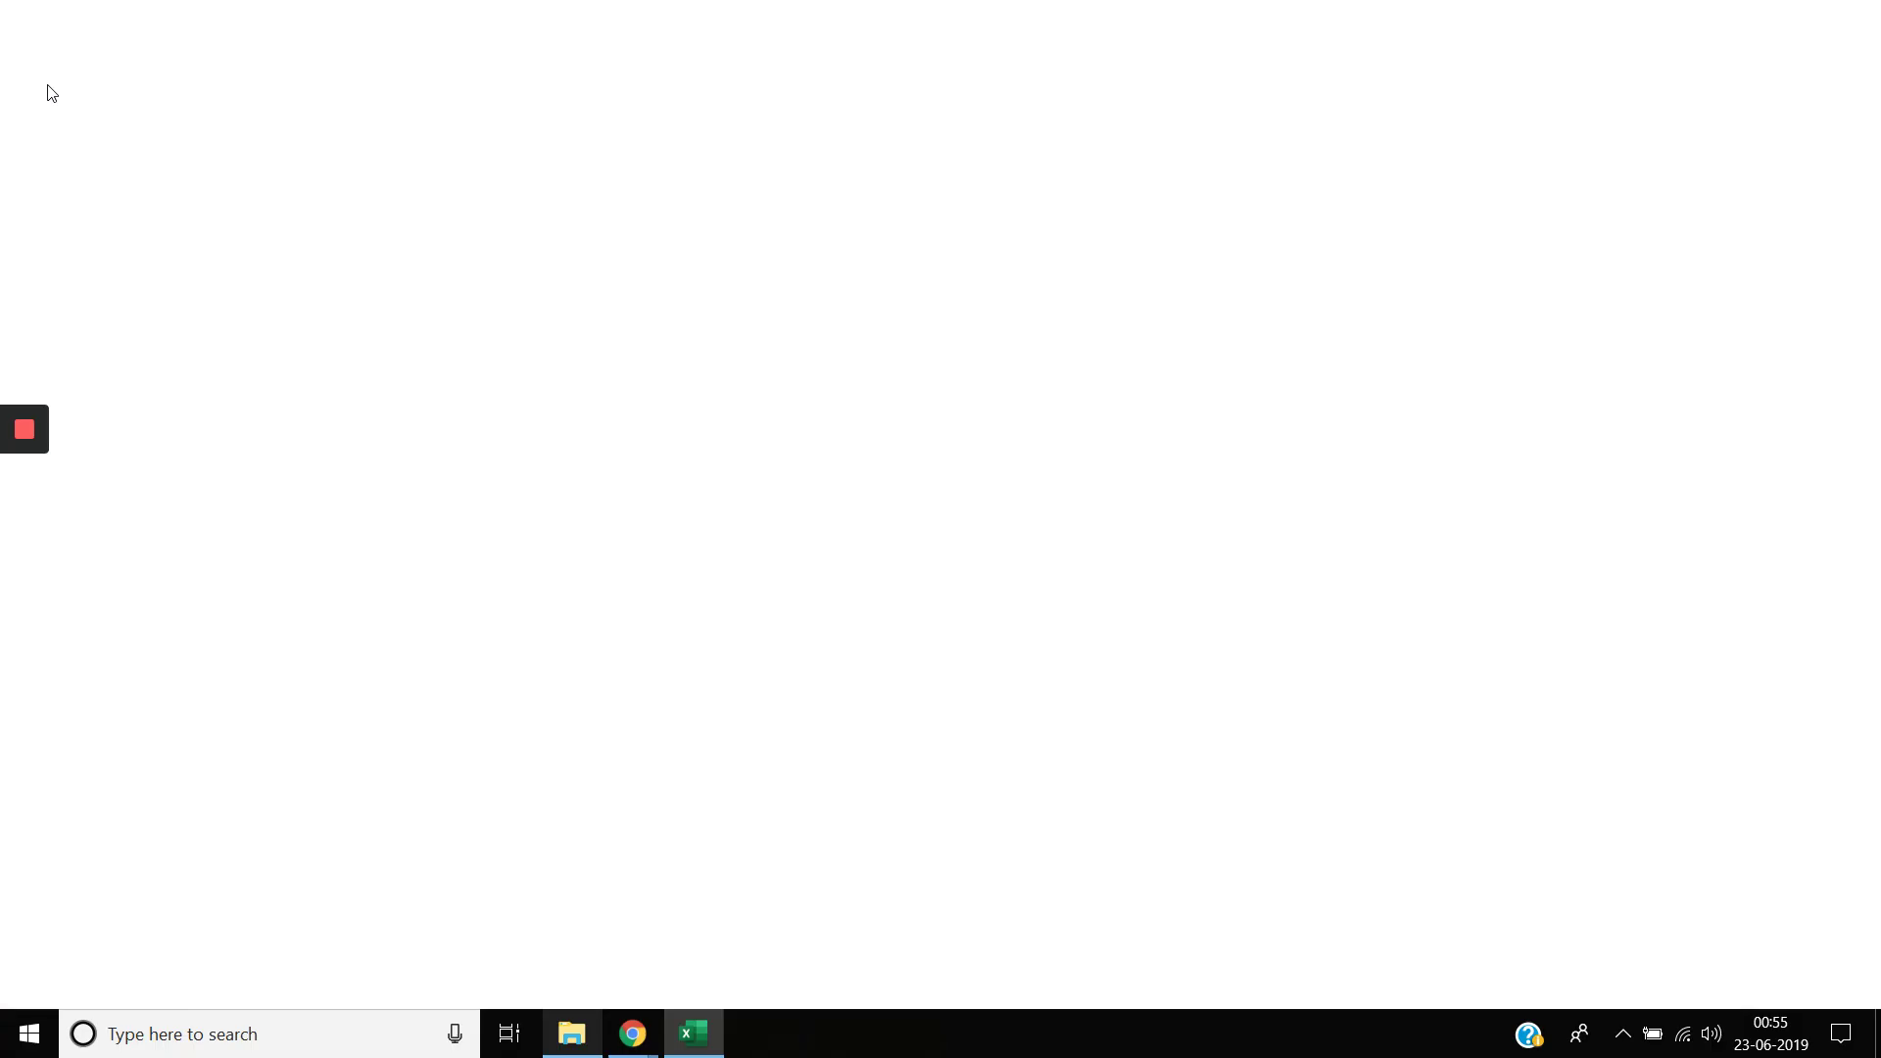
pyautogui.click(113, 486)
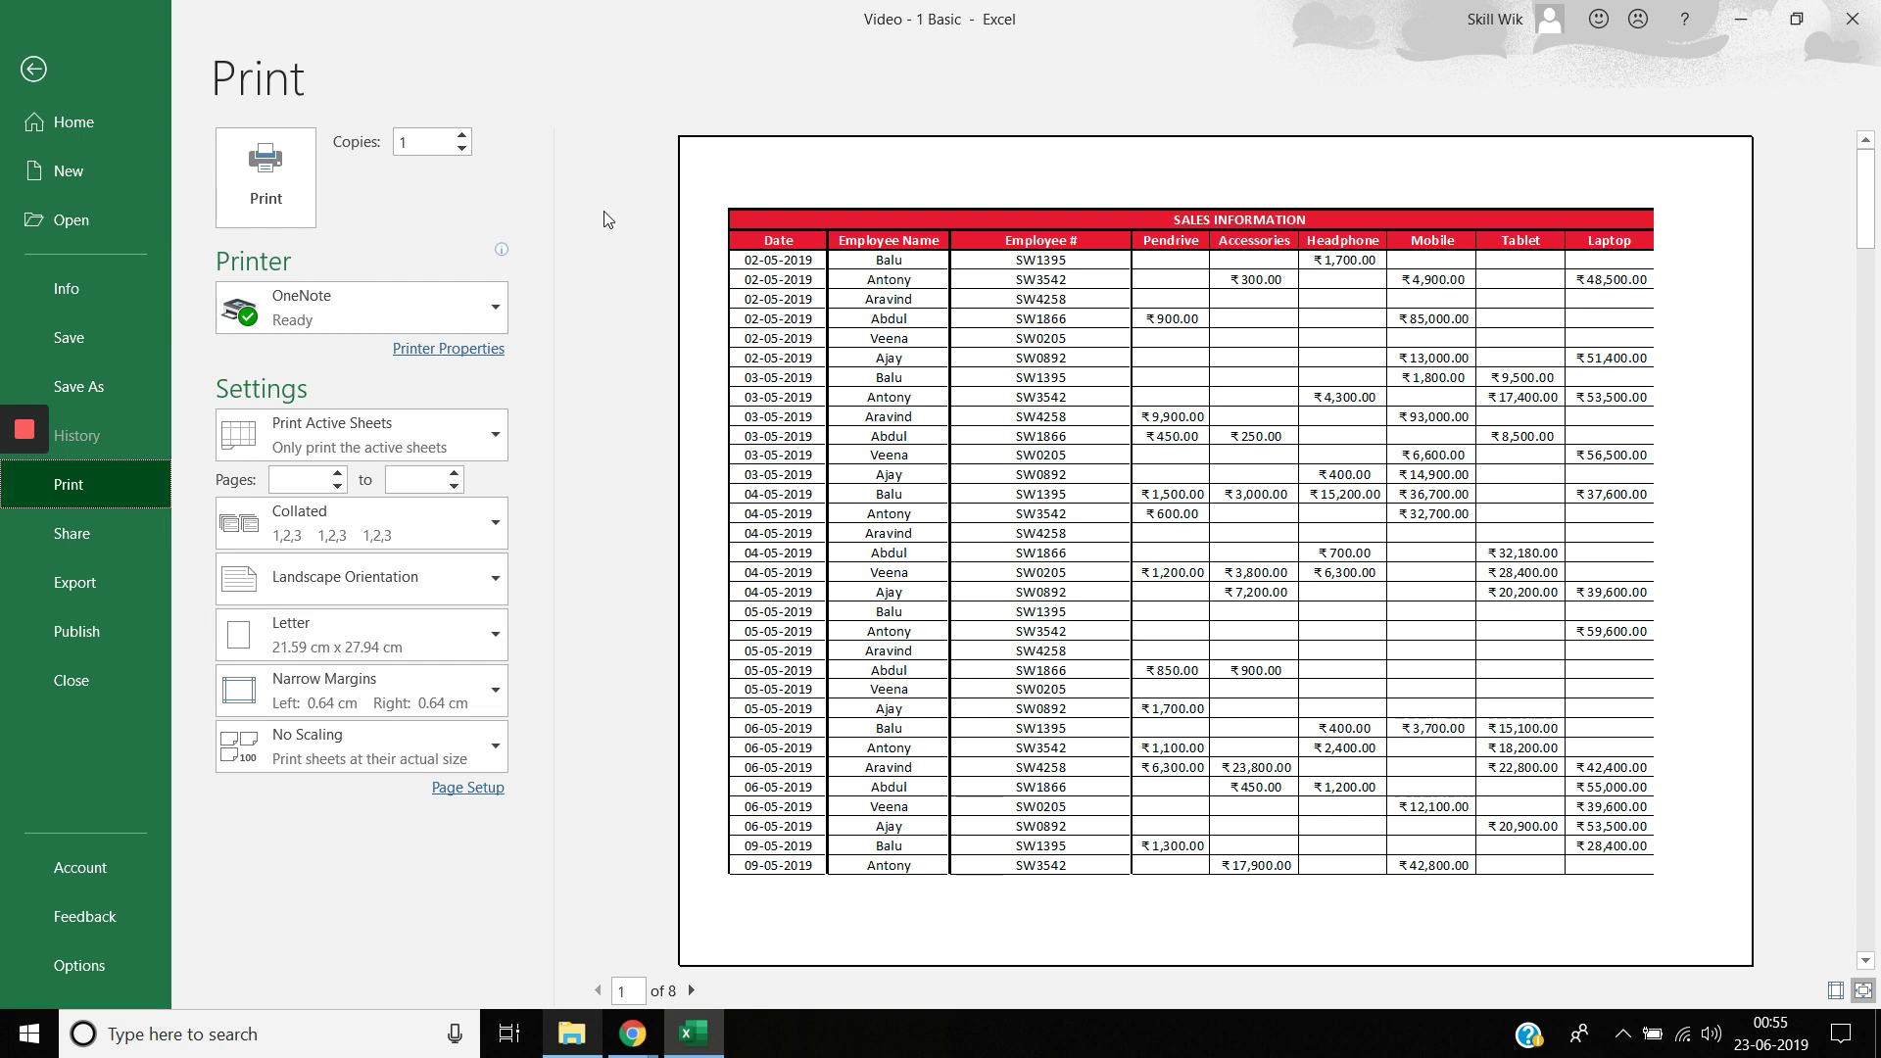
pyautogui.click(35, 73)
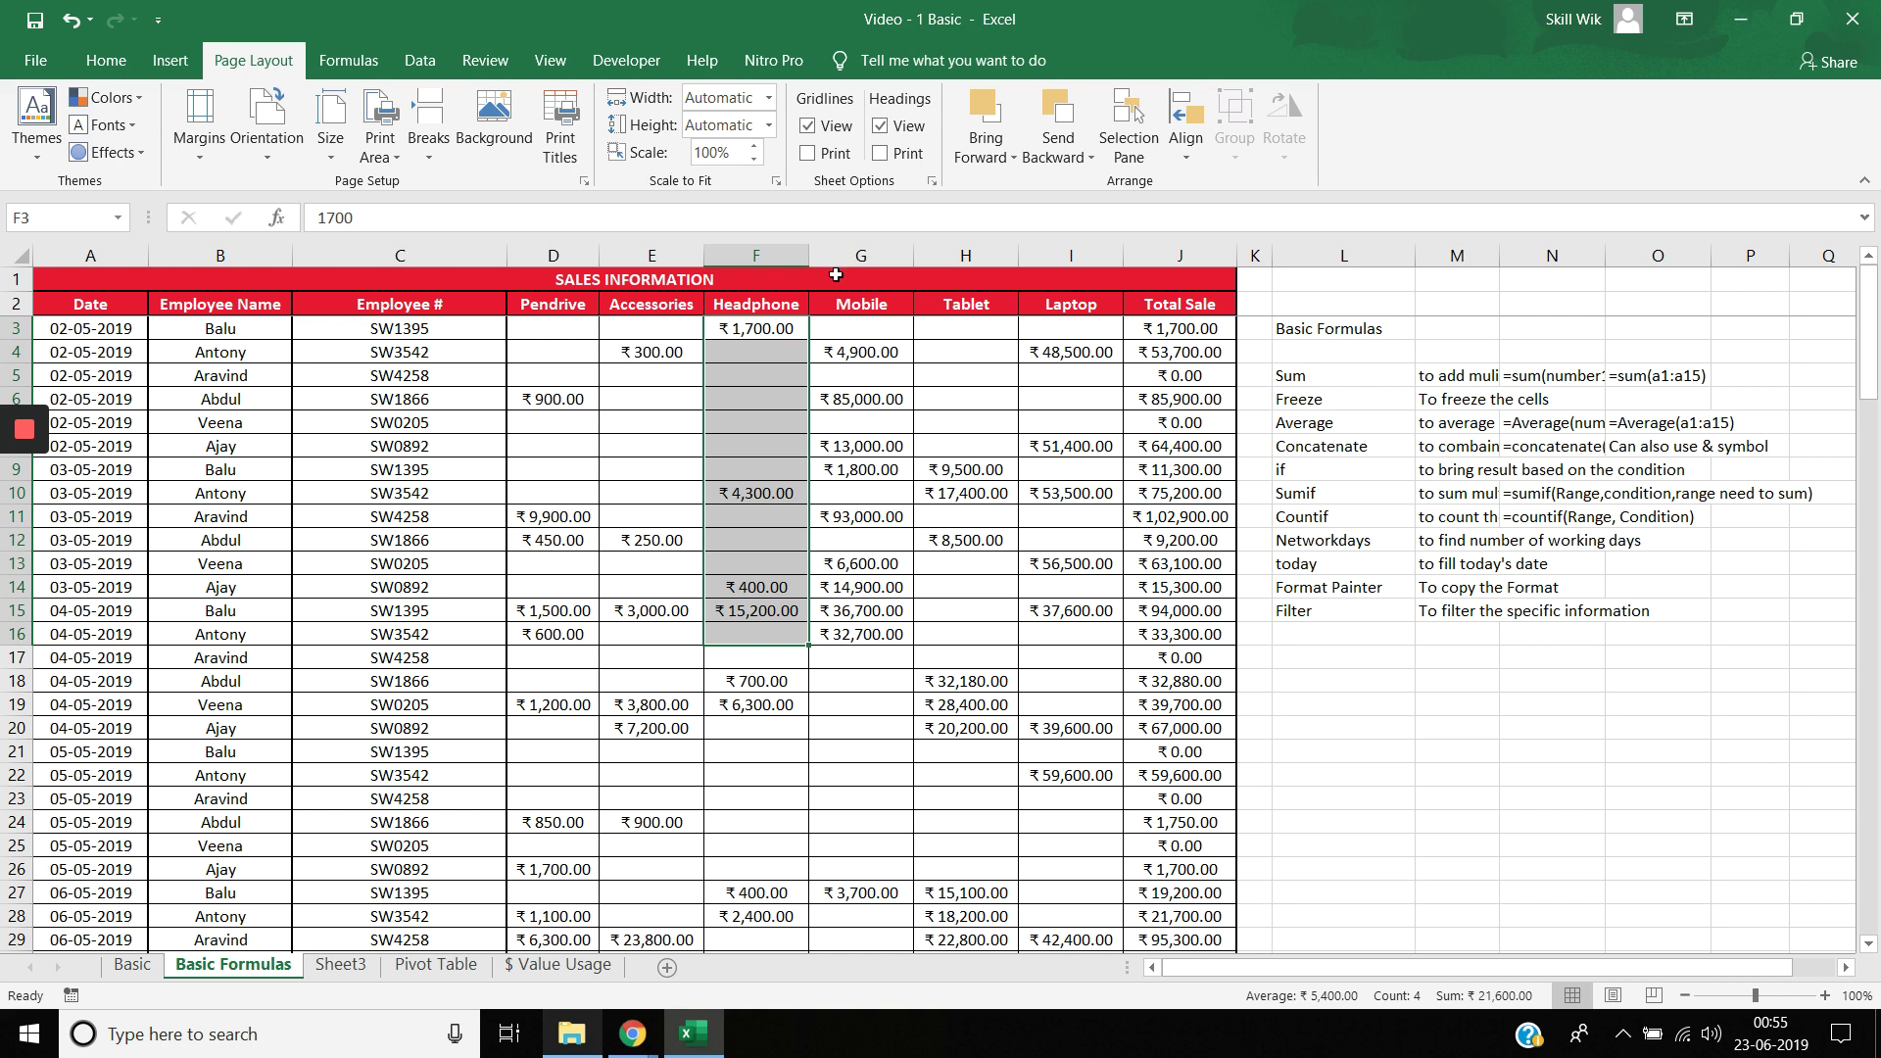
pyautogui.click(330, 163)
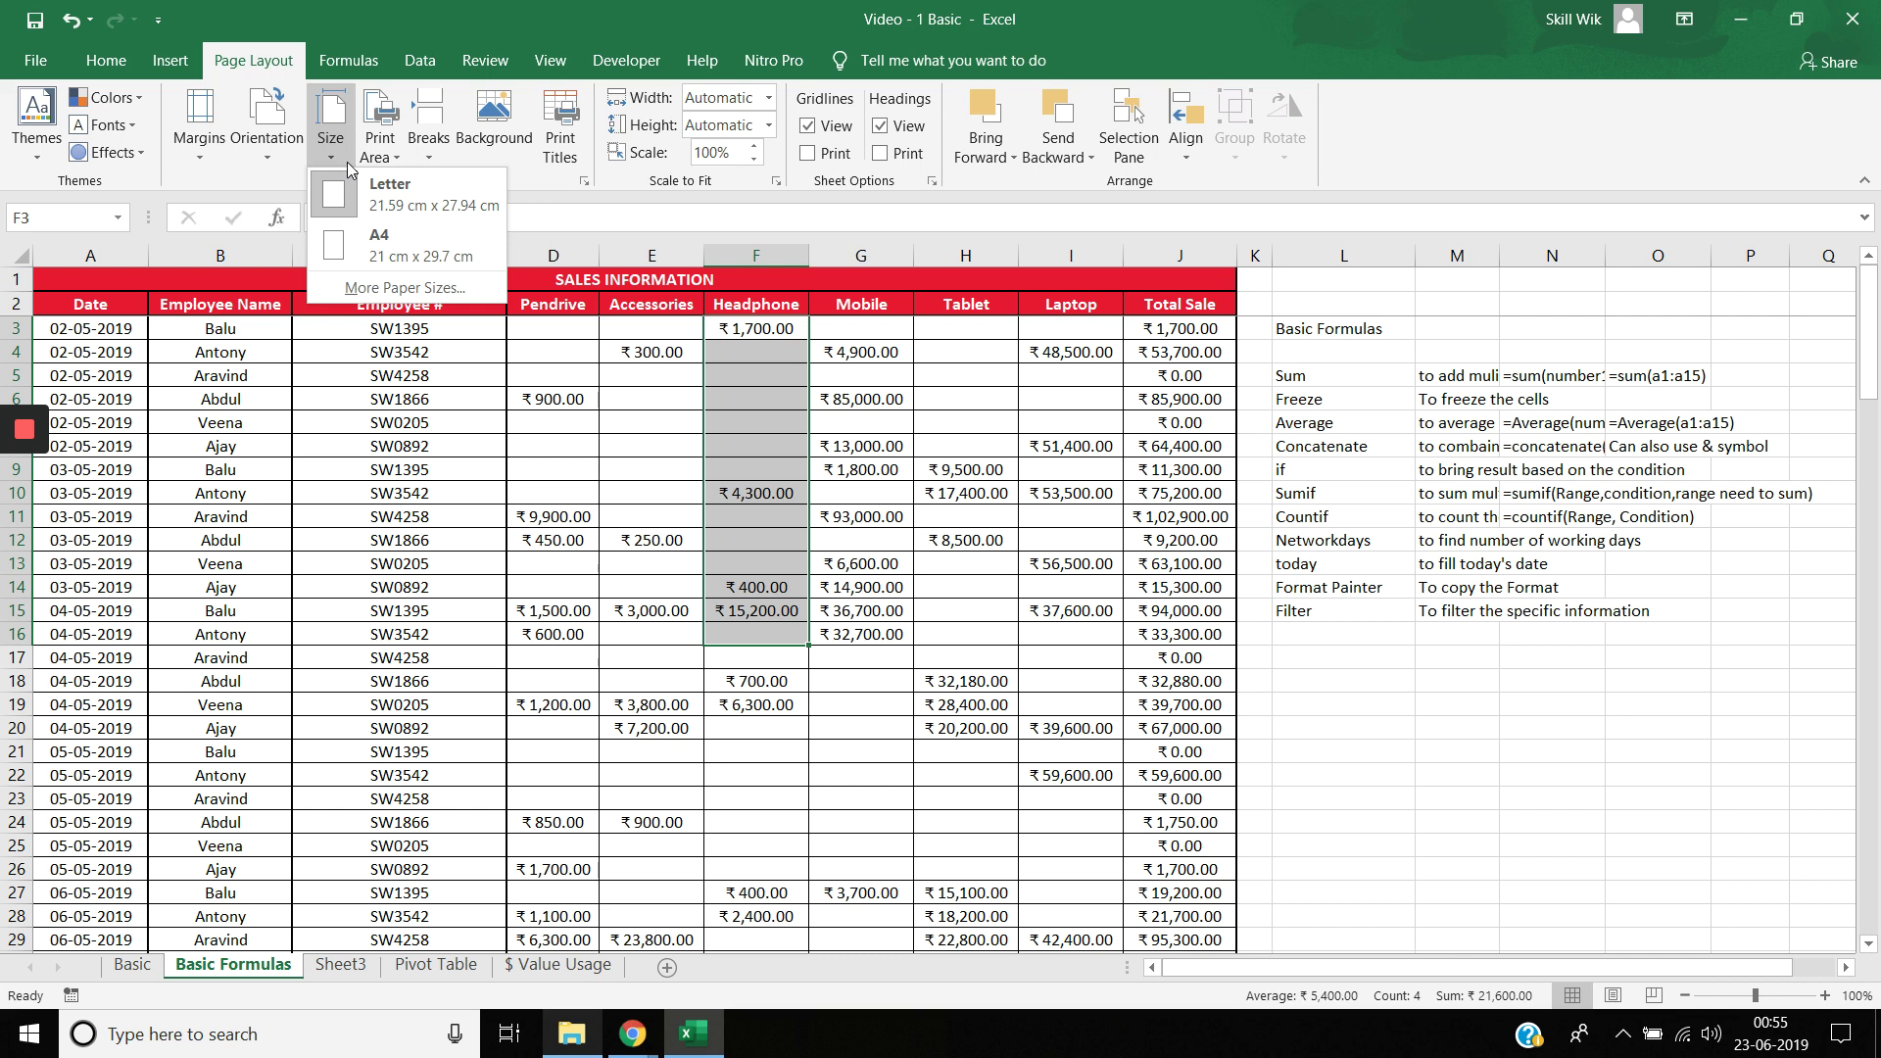
pyautogui.click(391, 152)
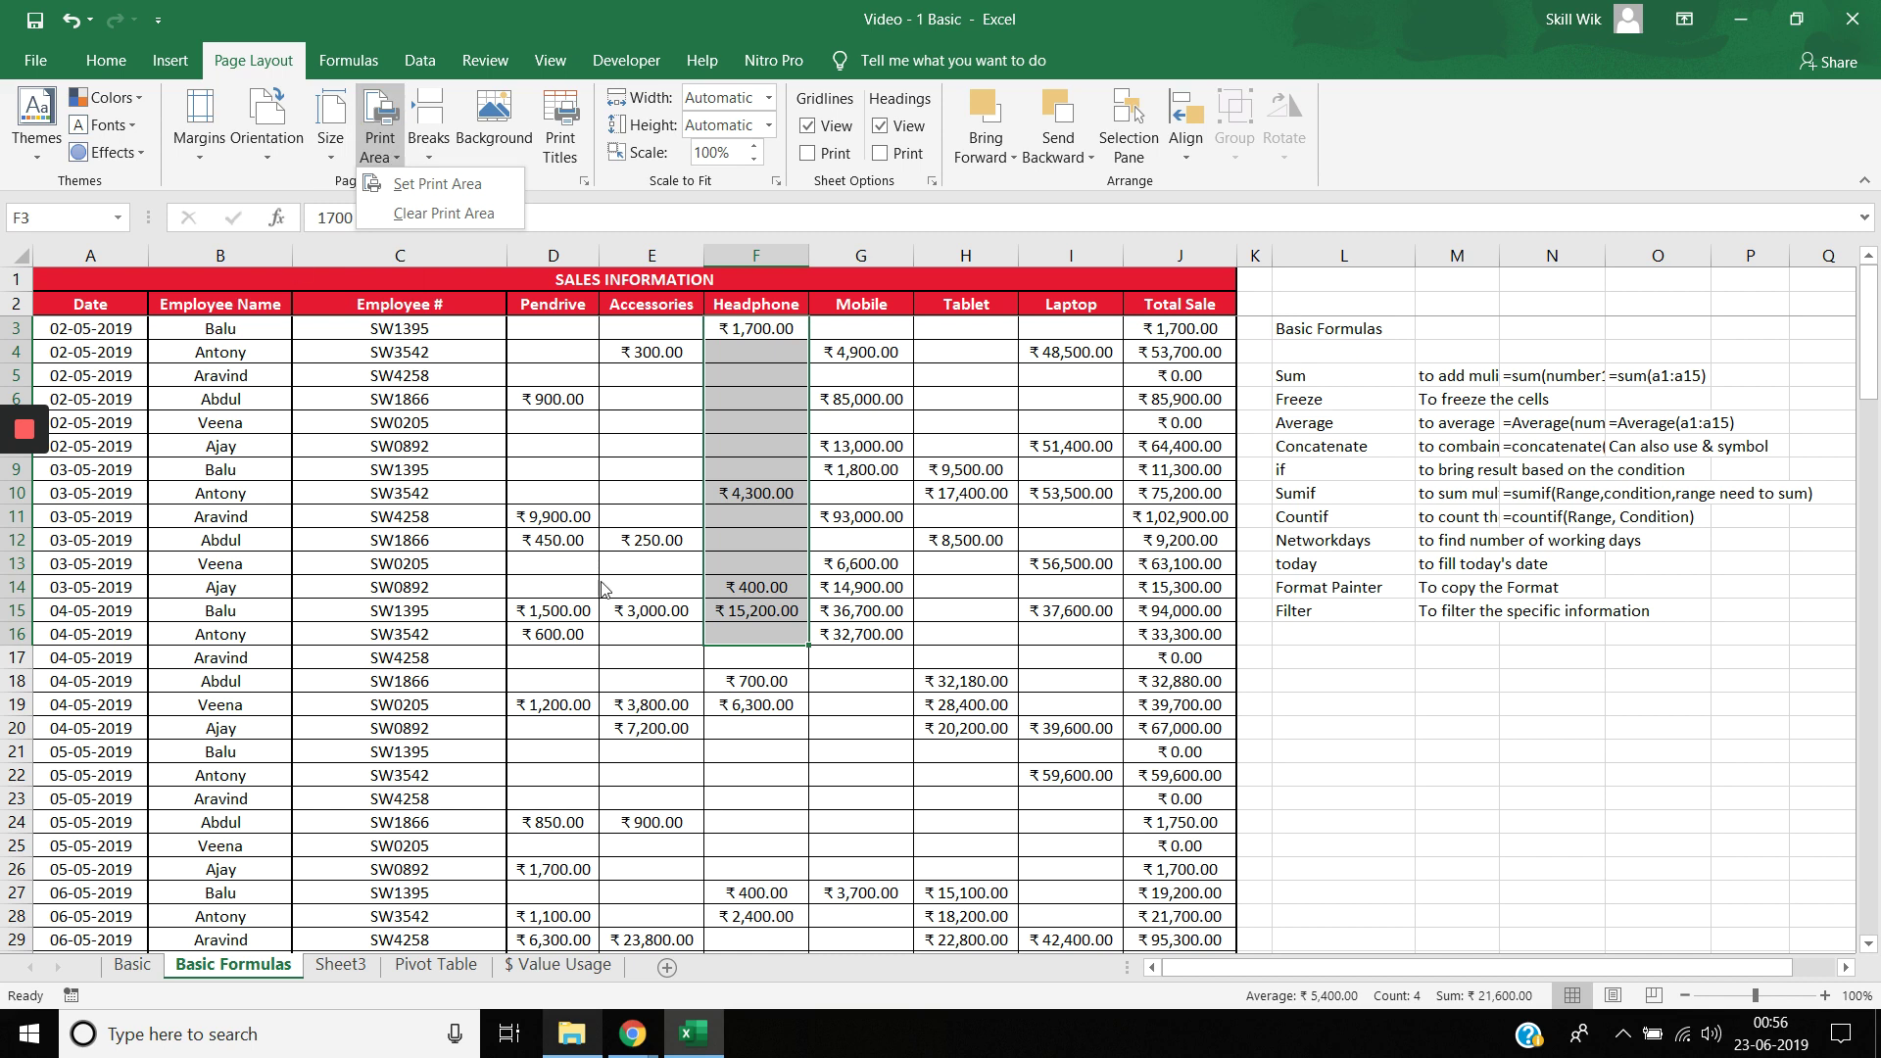
pyautogui.click(826, 662)
pyautogui.click(226, 350)
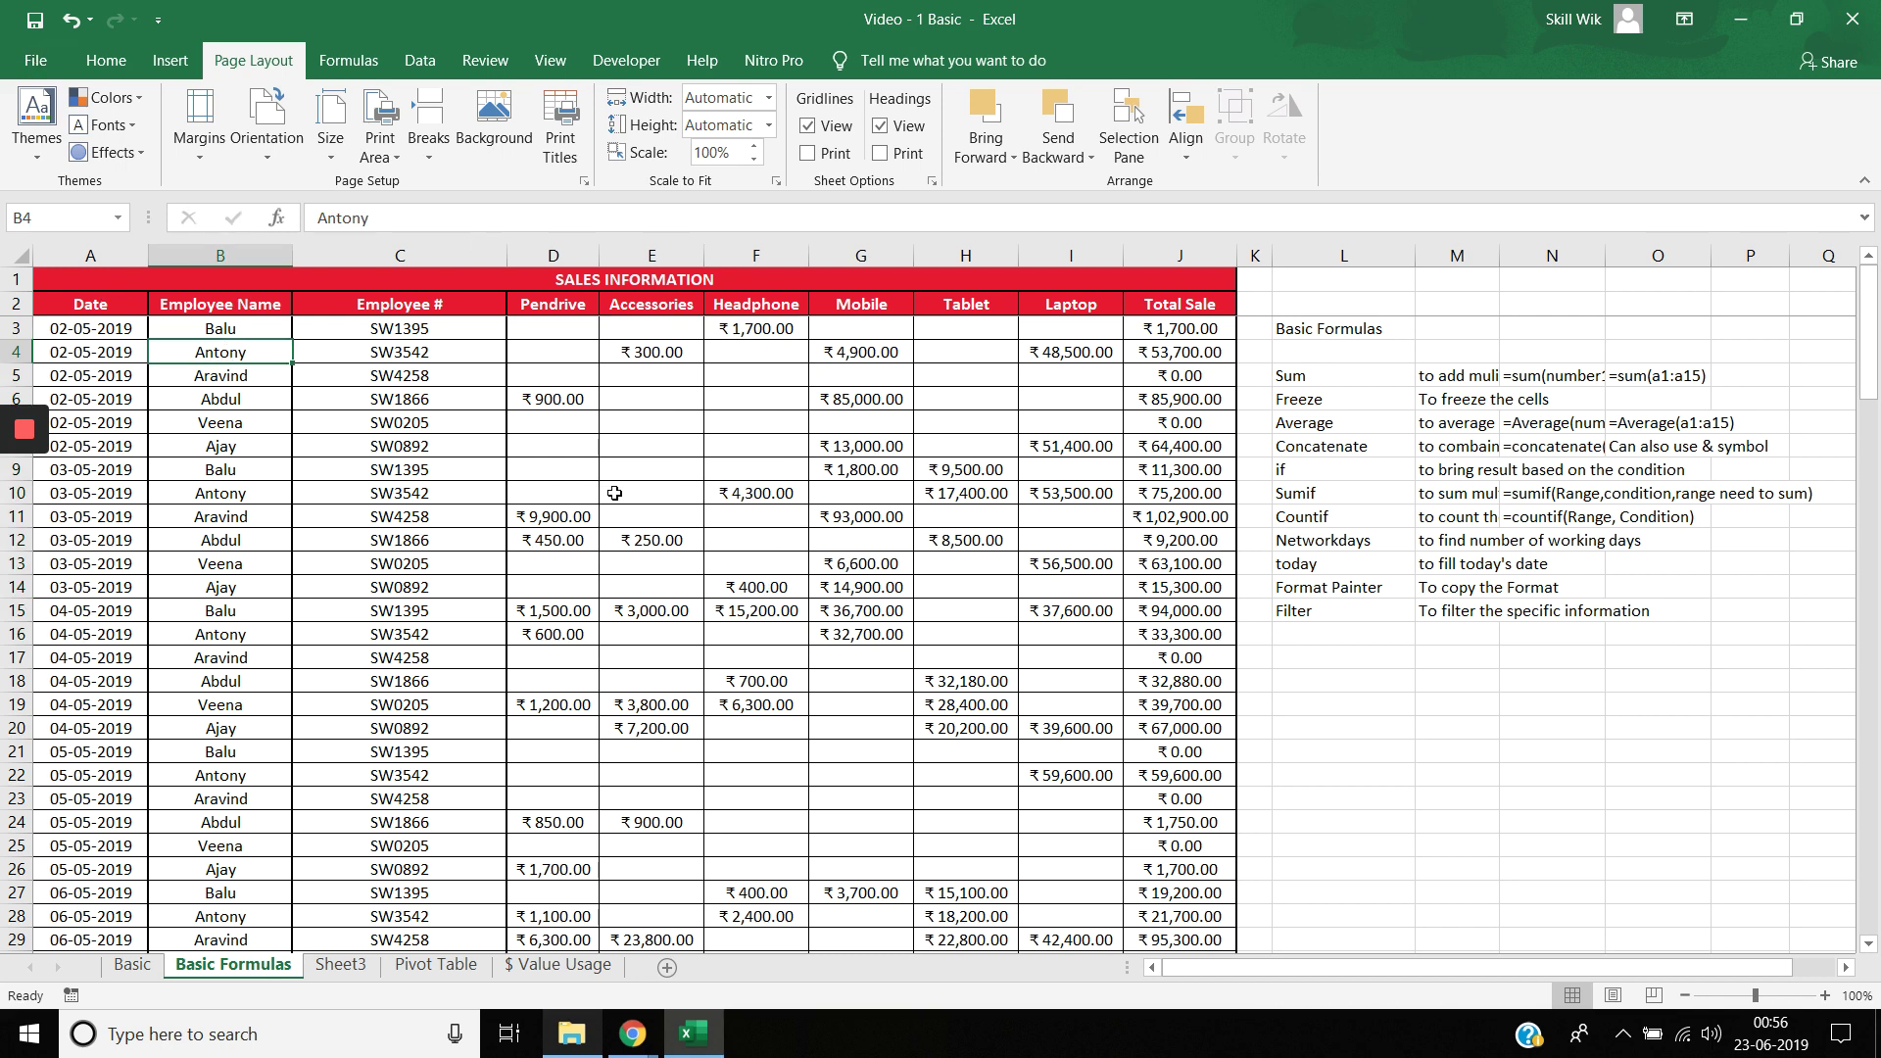
pyautogui.click(27, 59)
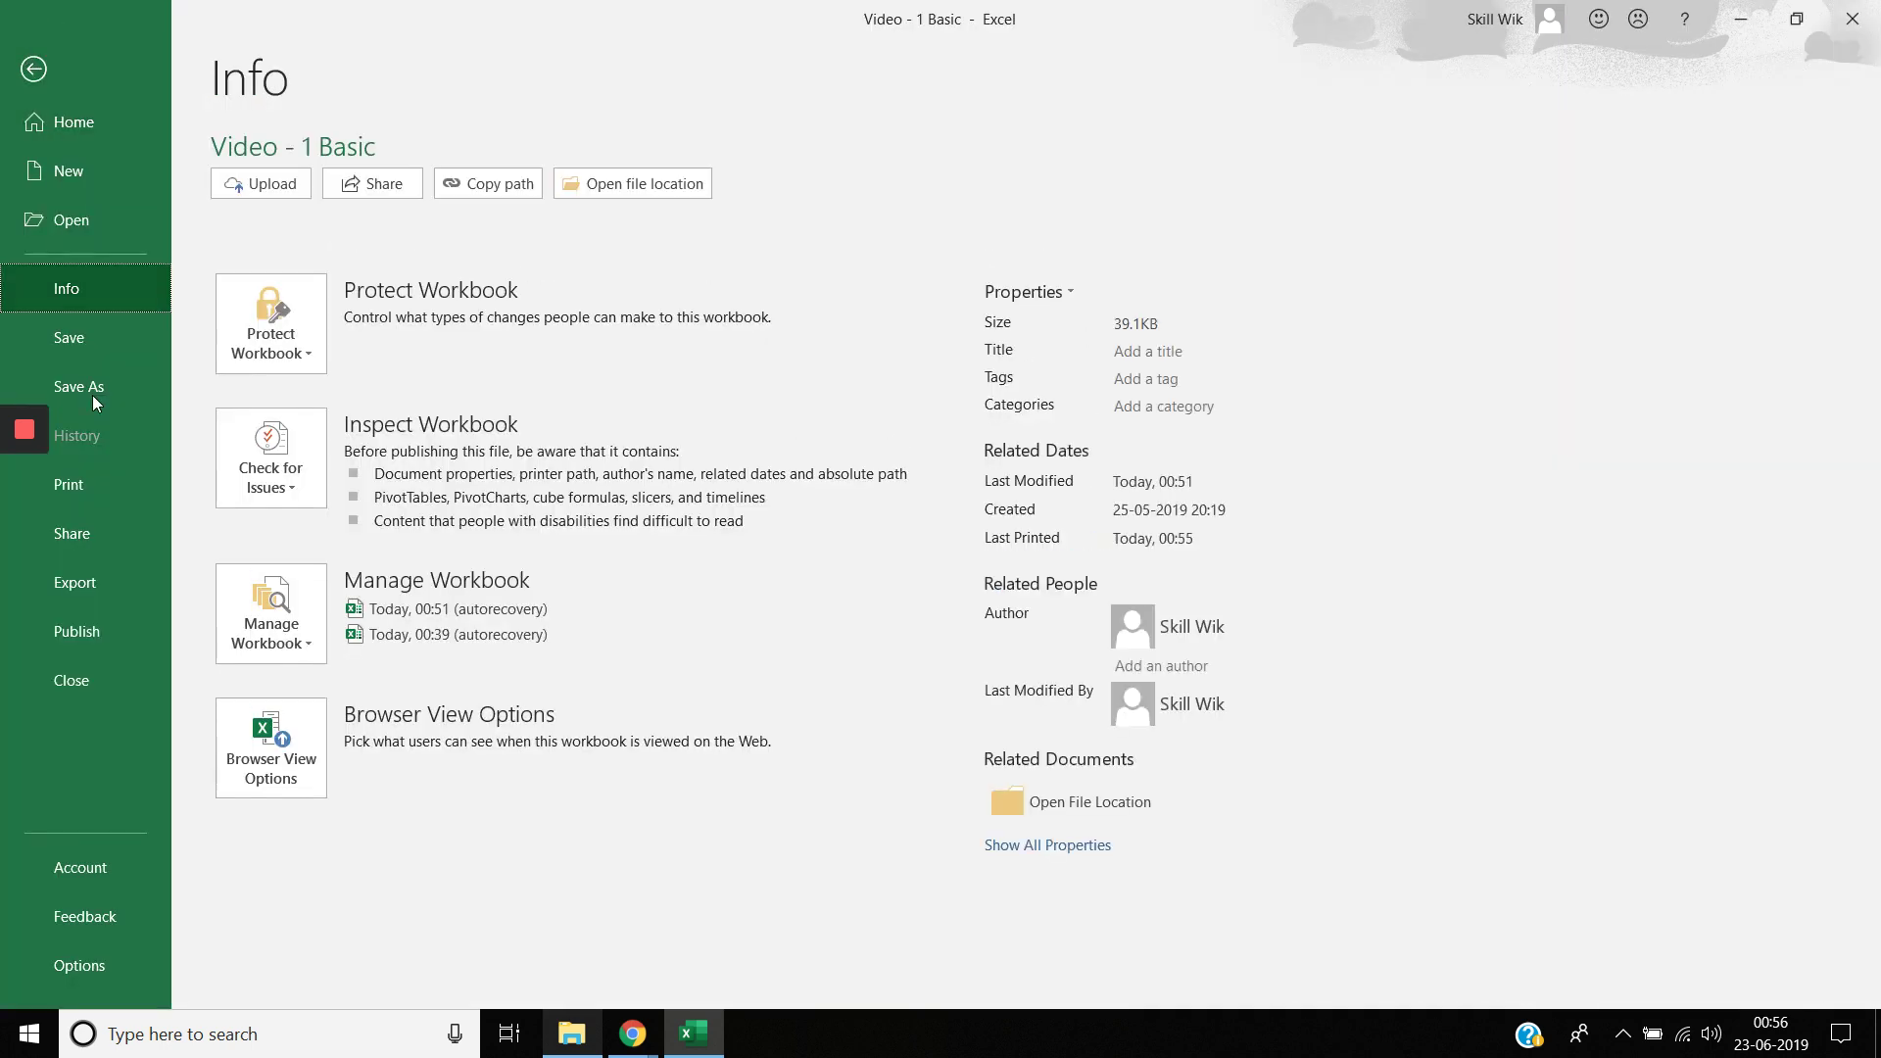
pyautogui.click(141, 498)
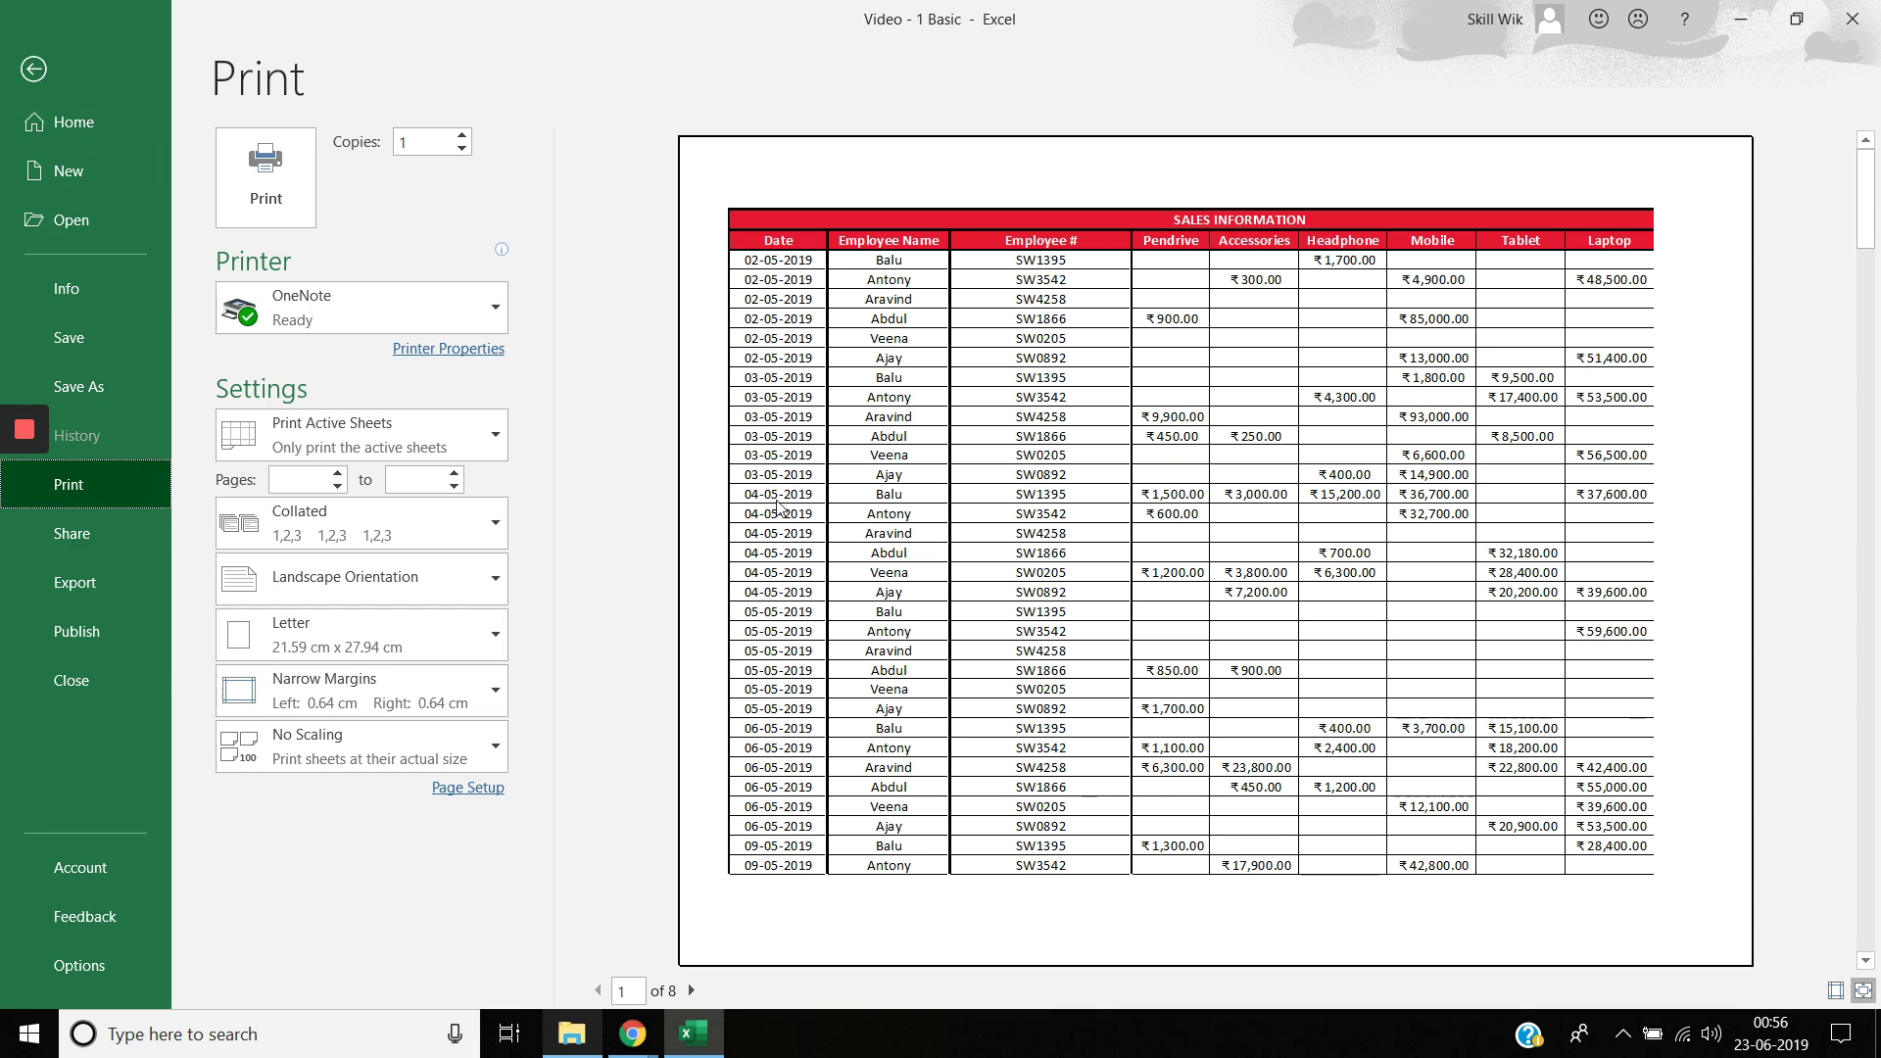
pyautogui.click(33, 69)
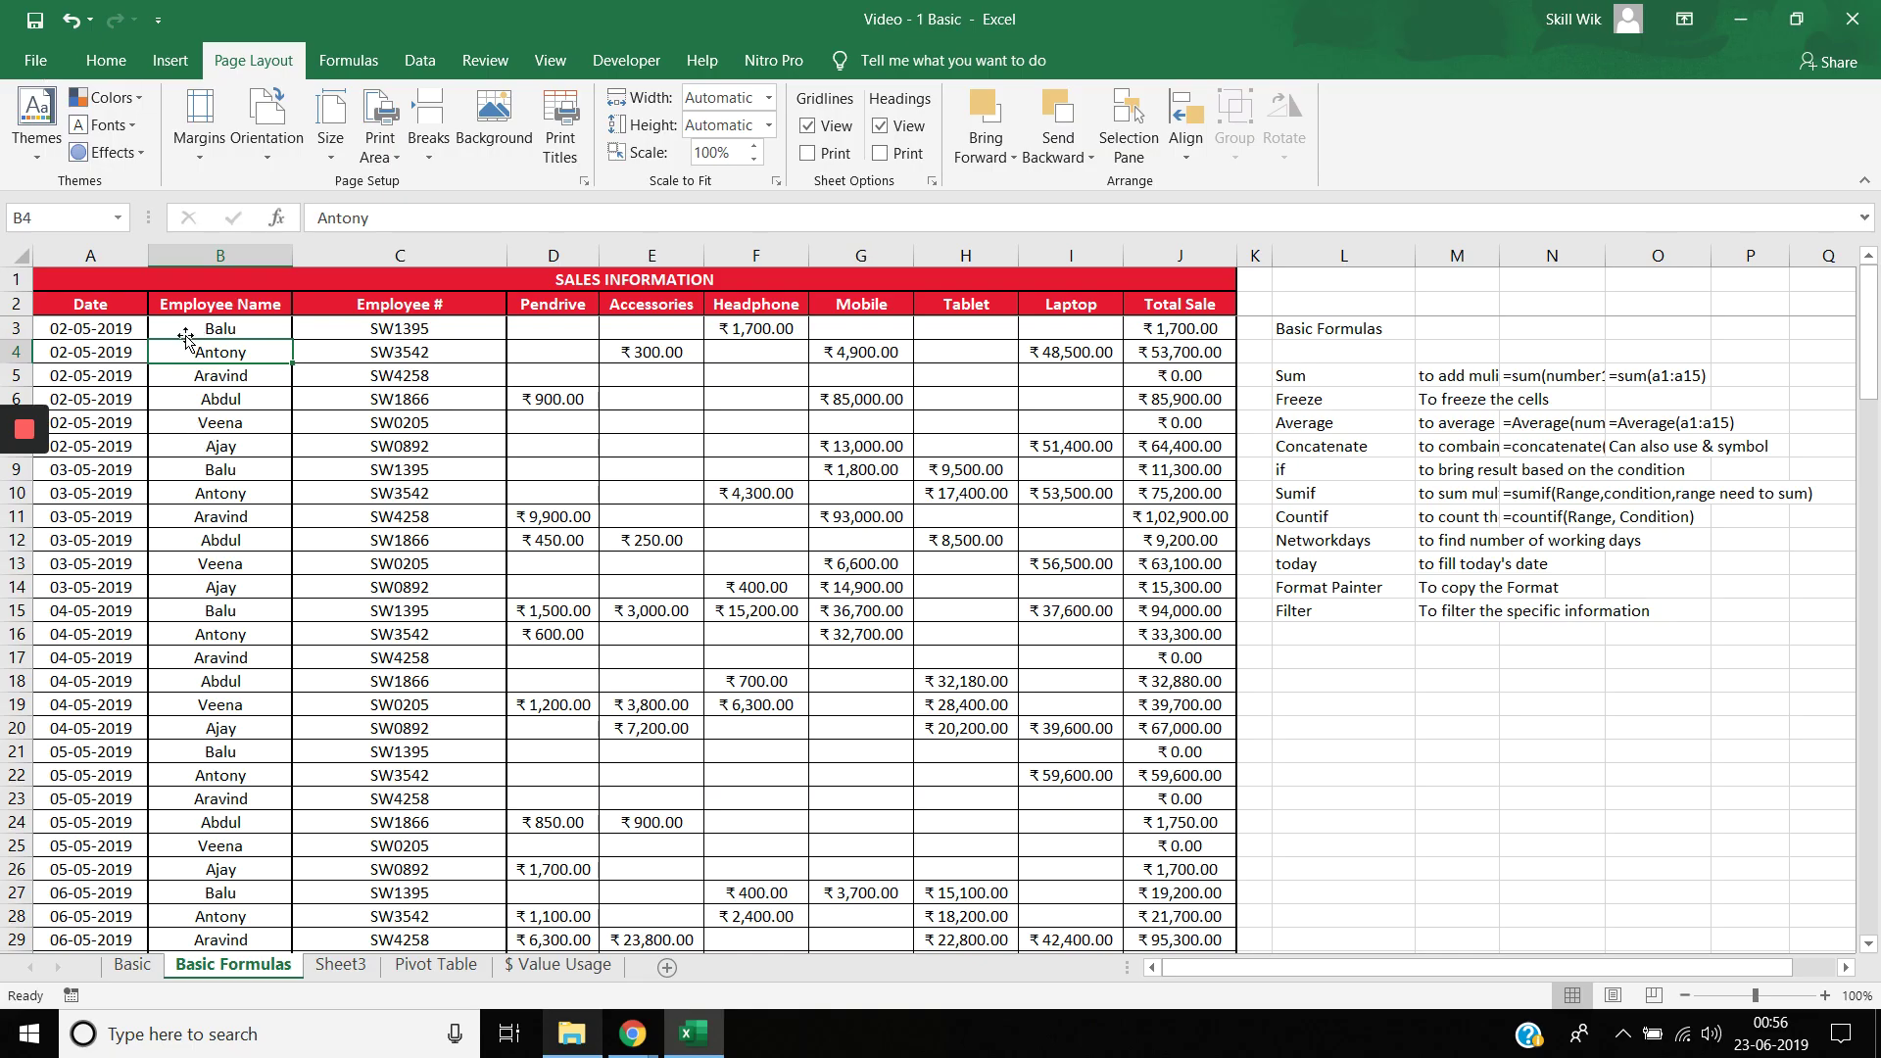
# Set B2:C20, the Employee Name and Employee # columns, as the print area
pyautogui.moveTo(188, 305); pyautogui.dragTo(392, 730)
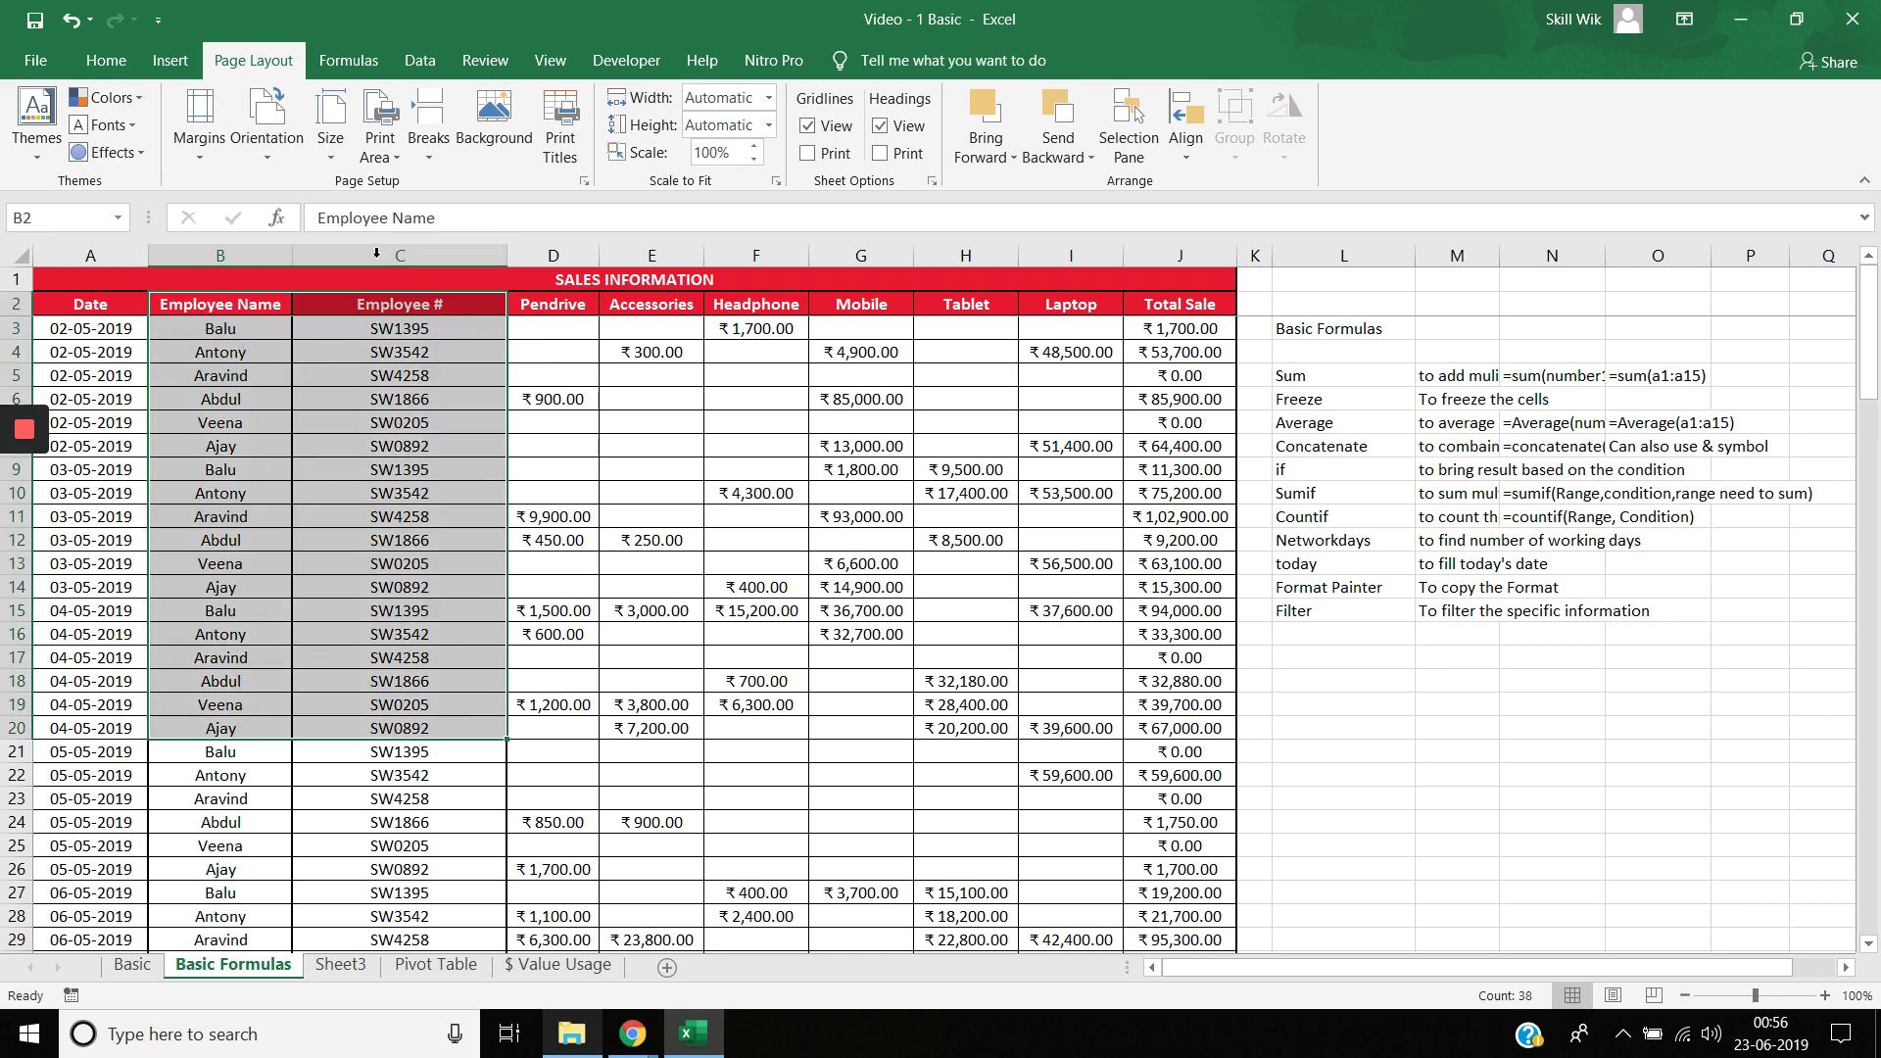
pyautogui.click(382, 147)
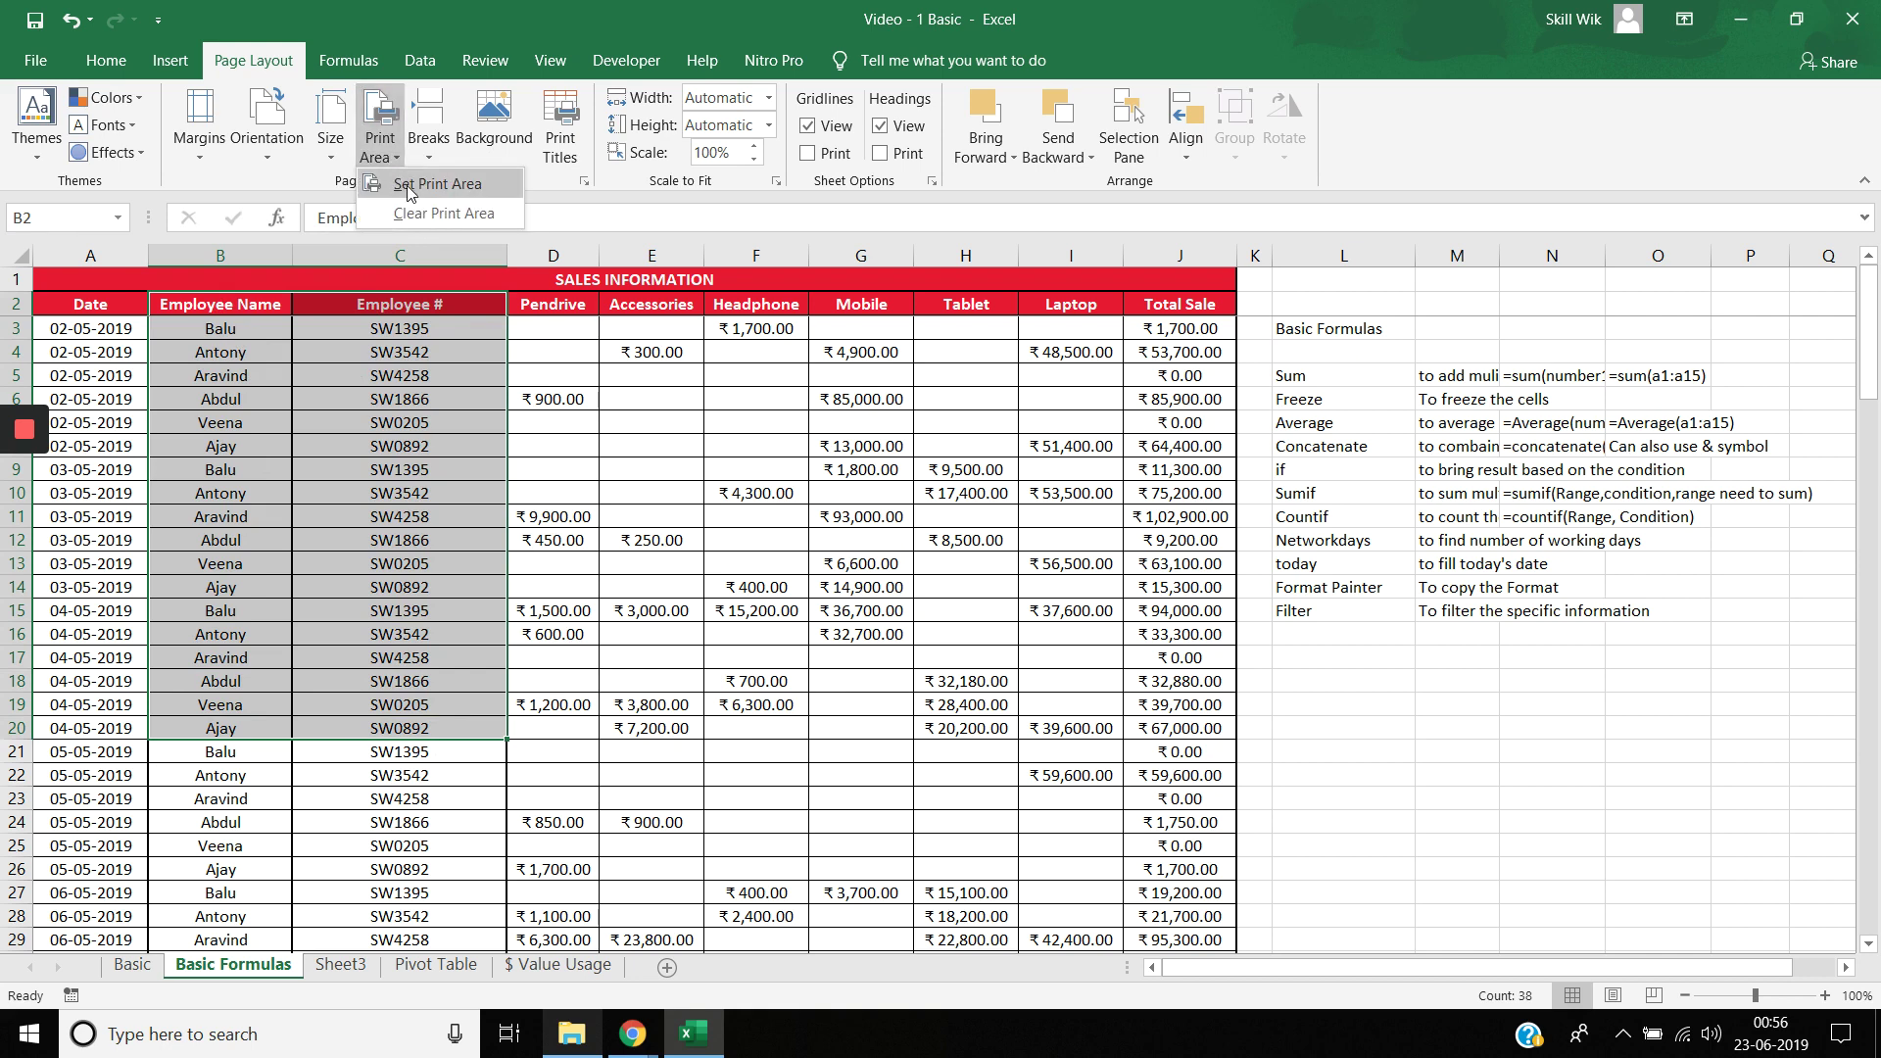
pyautogui.click(408, 185)
pyautogui.click(788, 447)
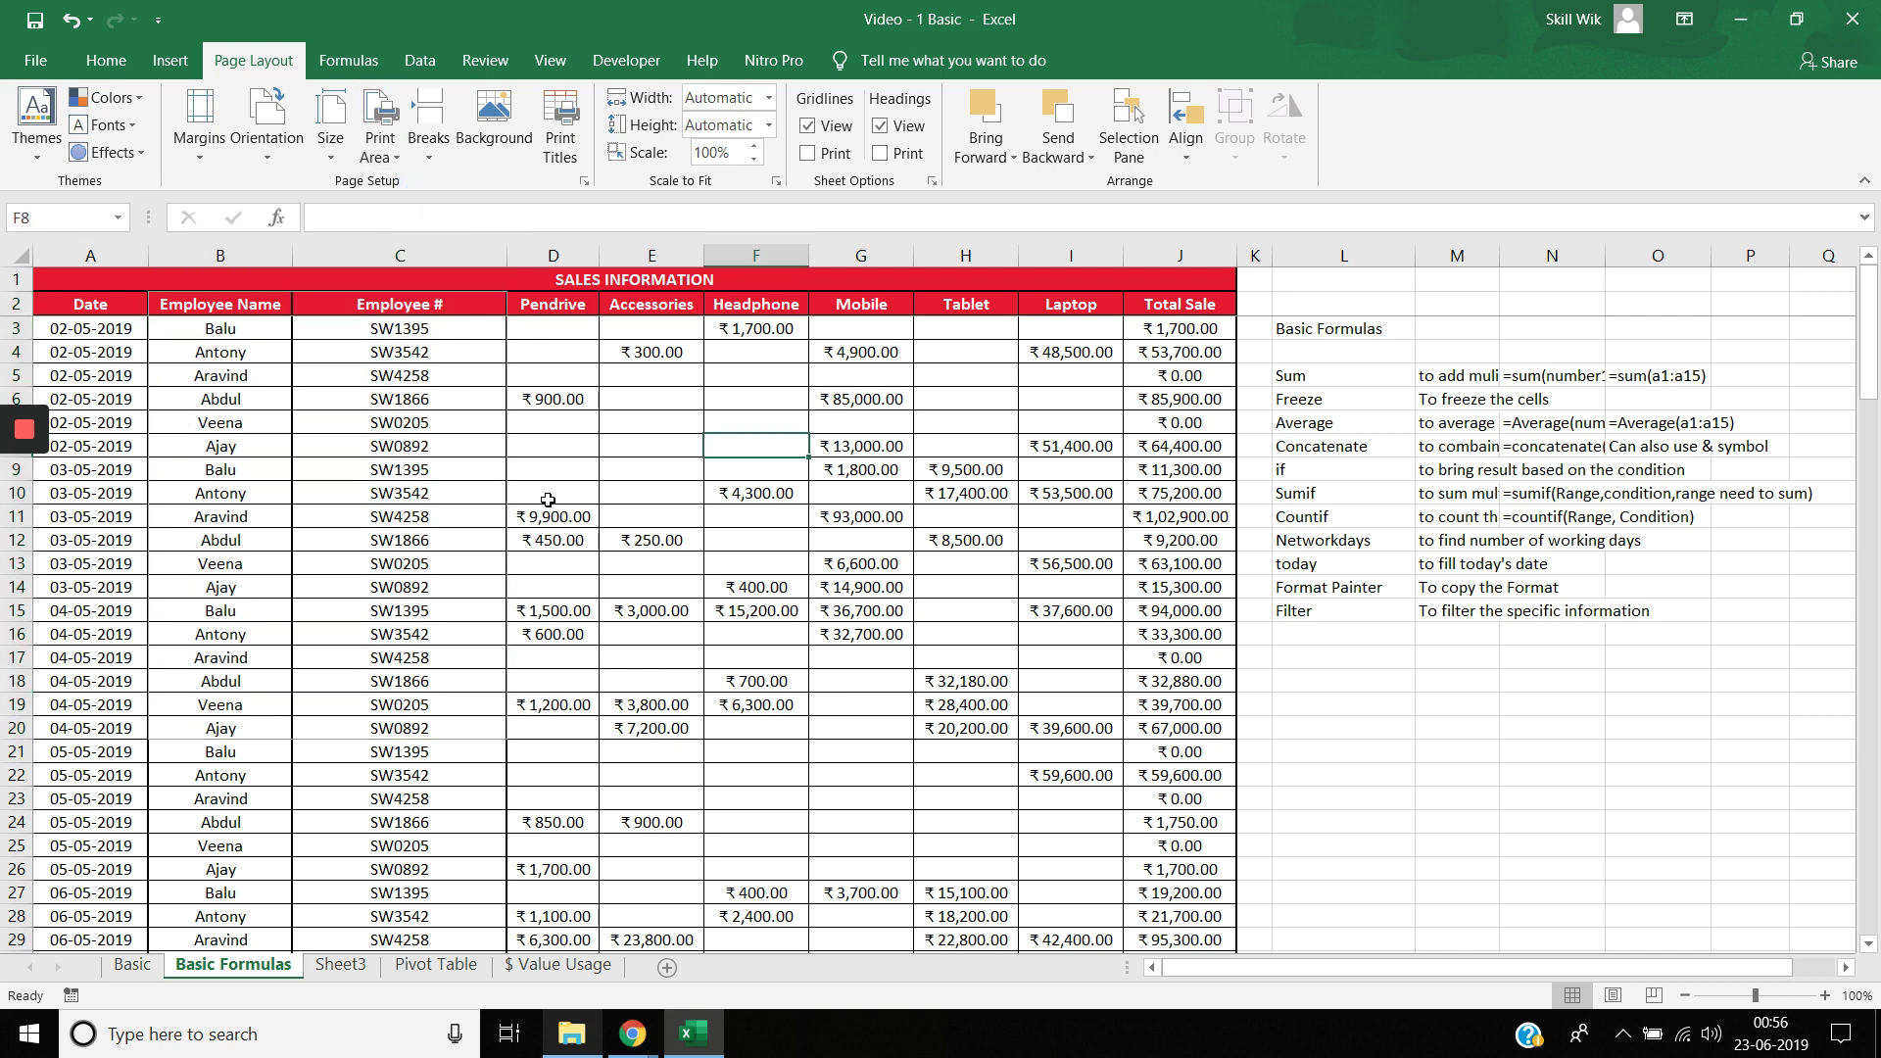
# Preview the print area on a single page, then return to the Print Area options
pyautogui.click(39, 57)
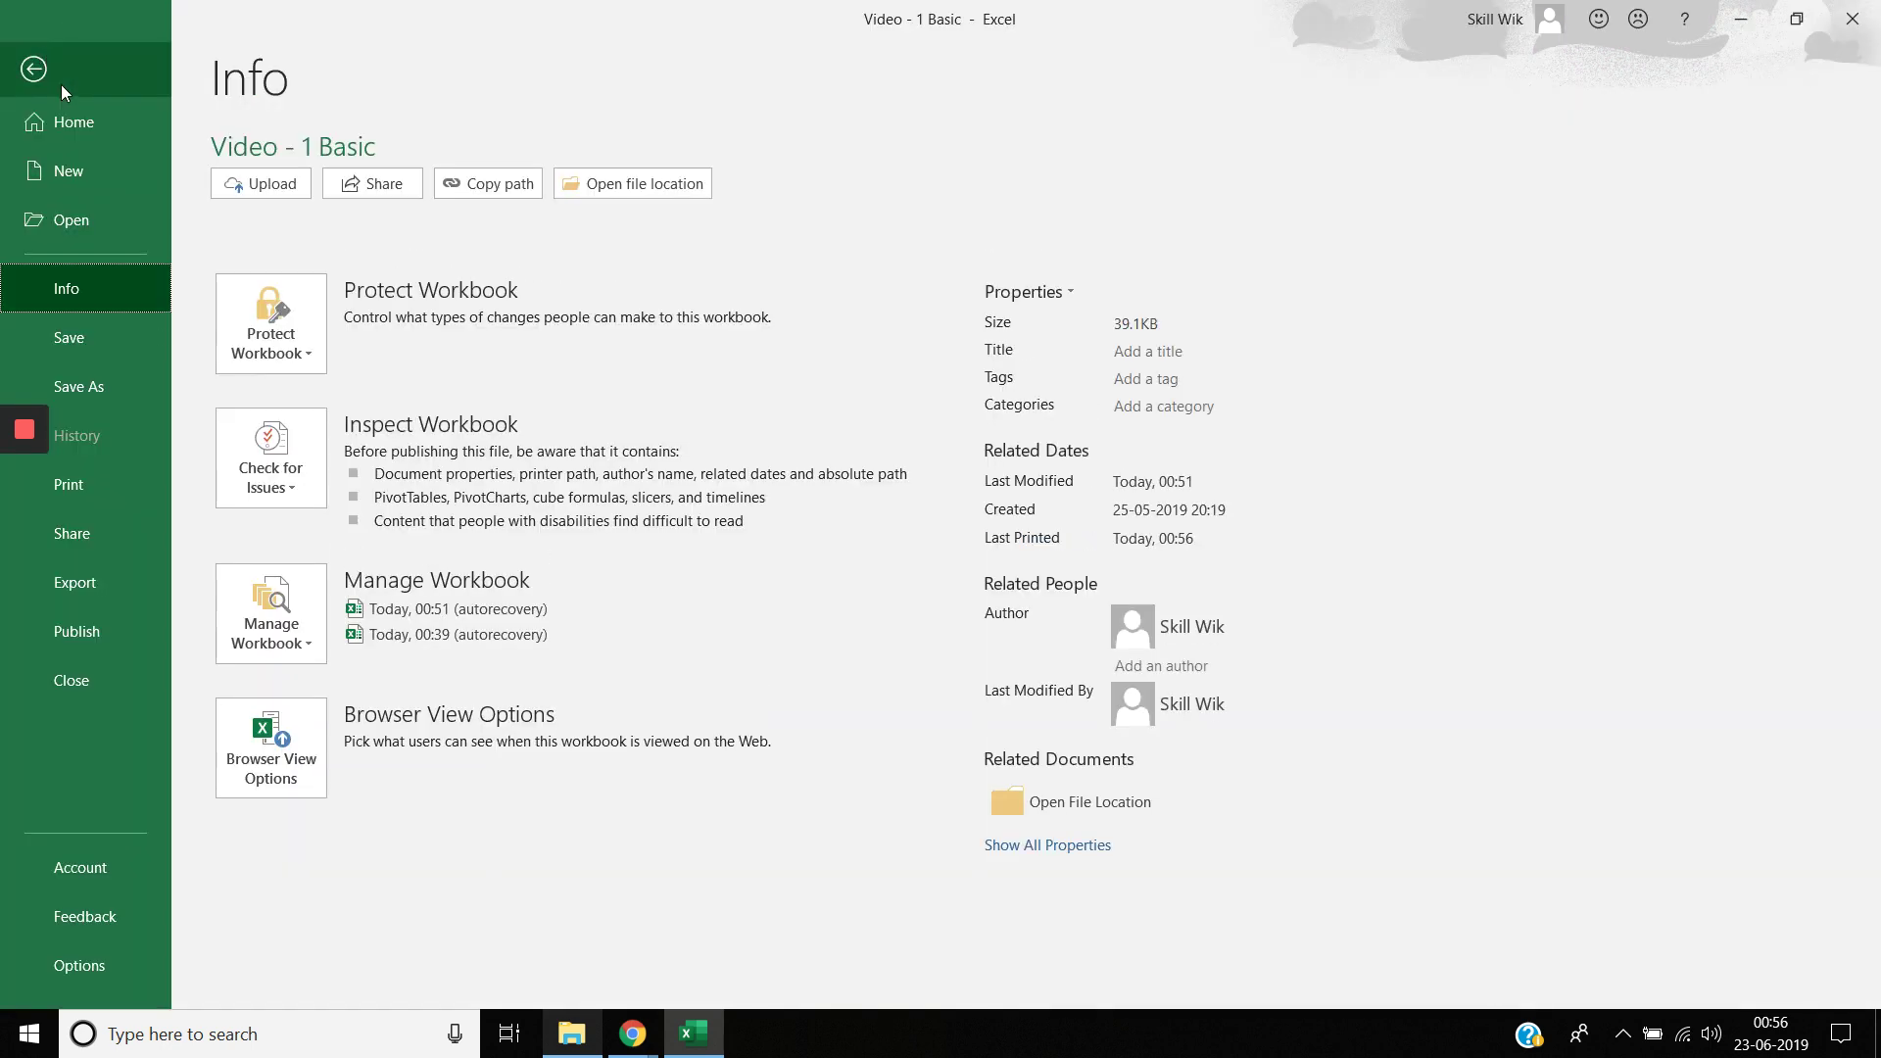
pyautogui.click(135, 495)
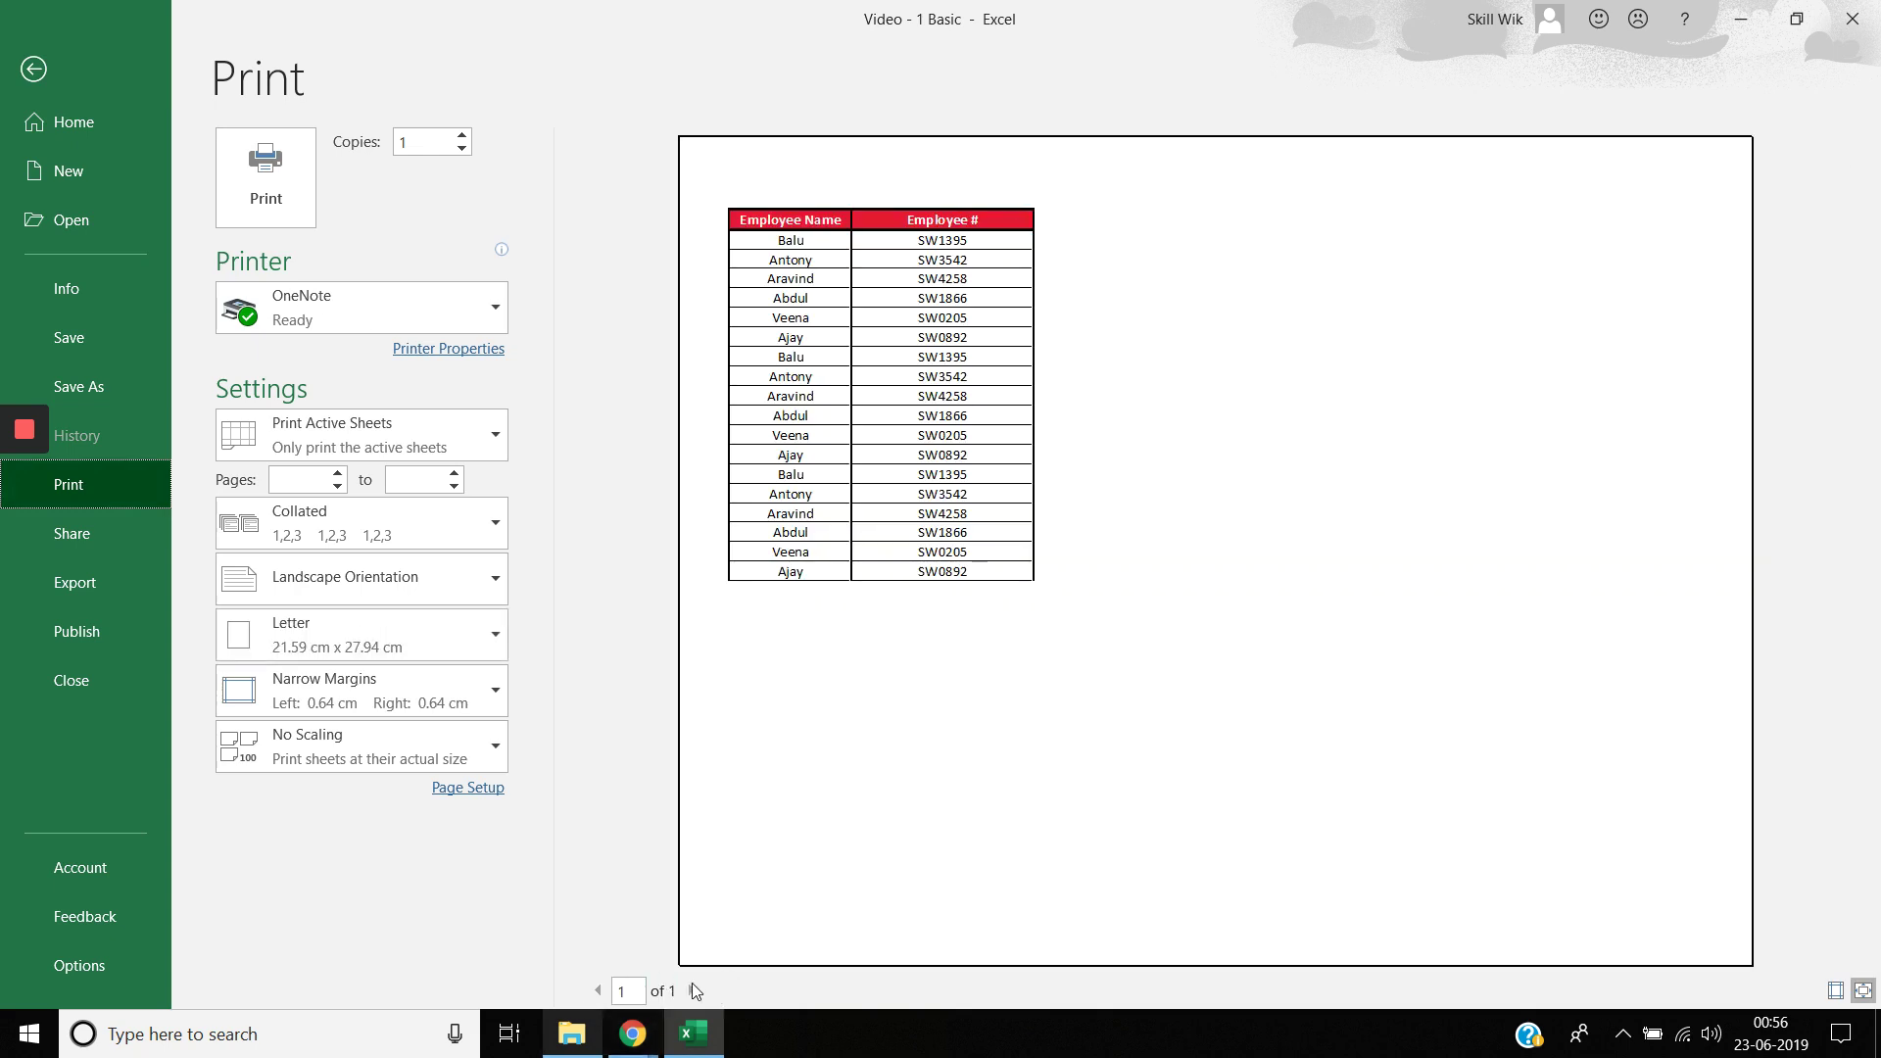
pyautogui.press('Escape')
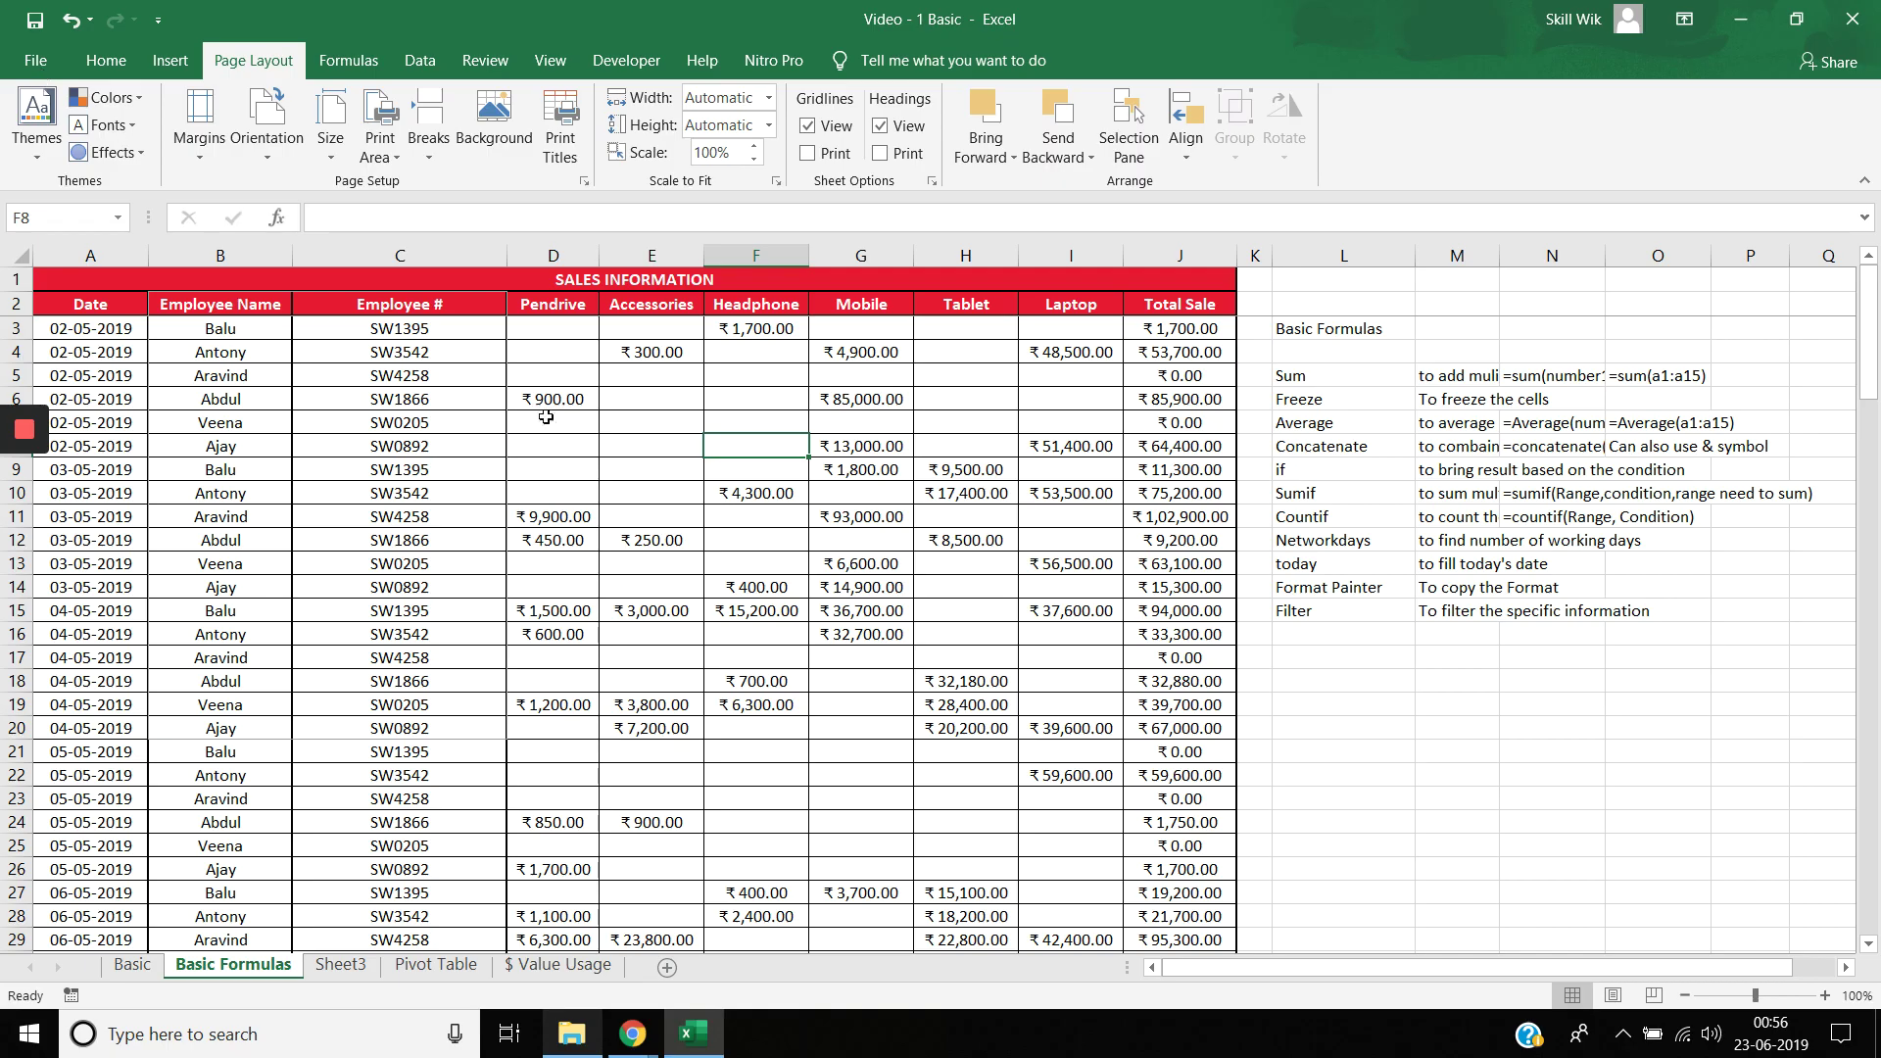
pyautogui.click(374, 156)
pyautogui.click(436, 183)
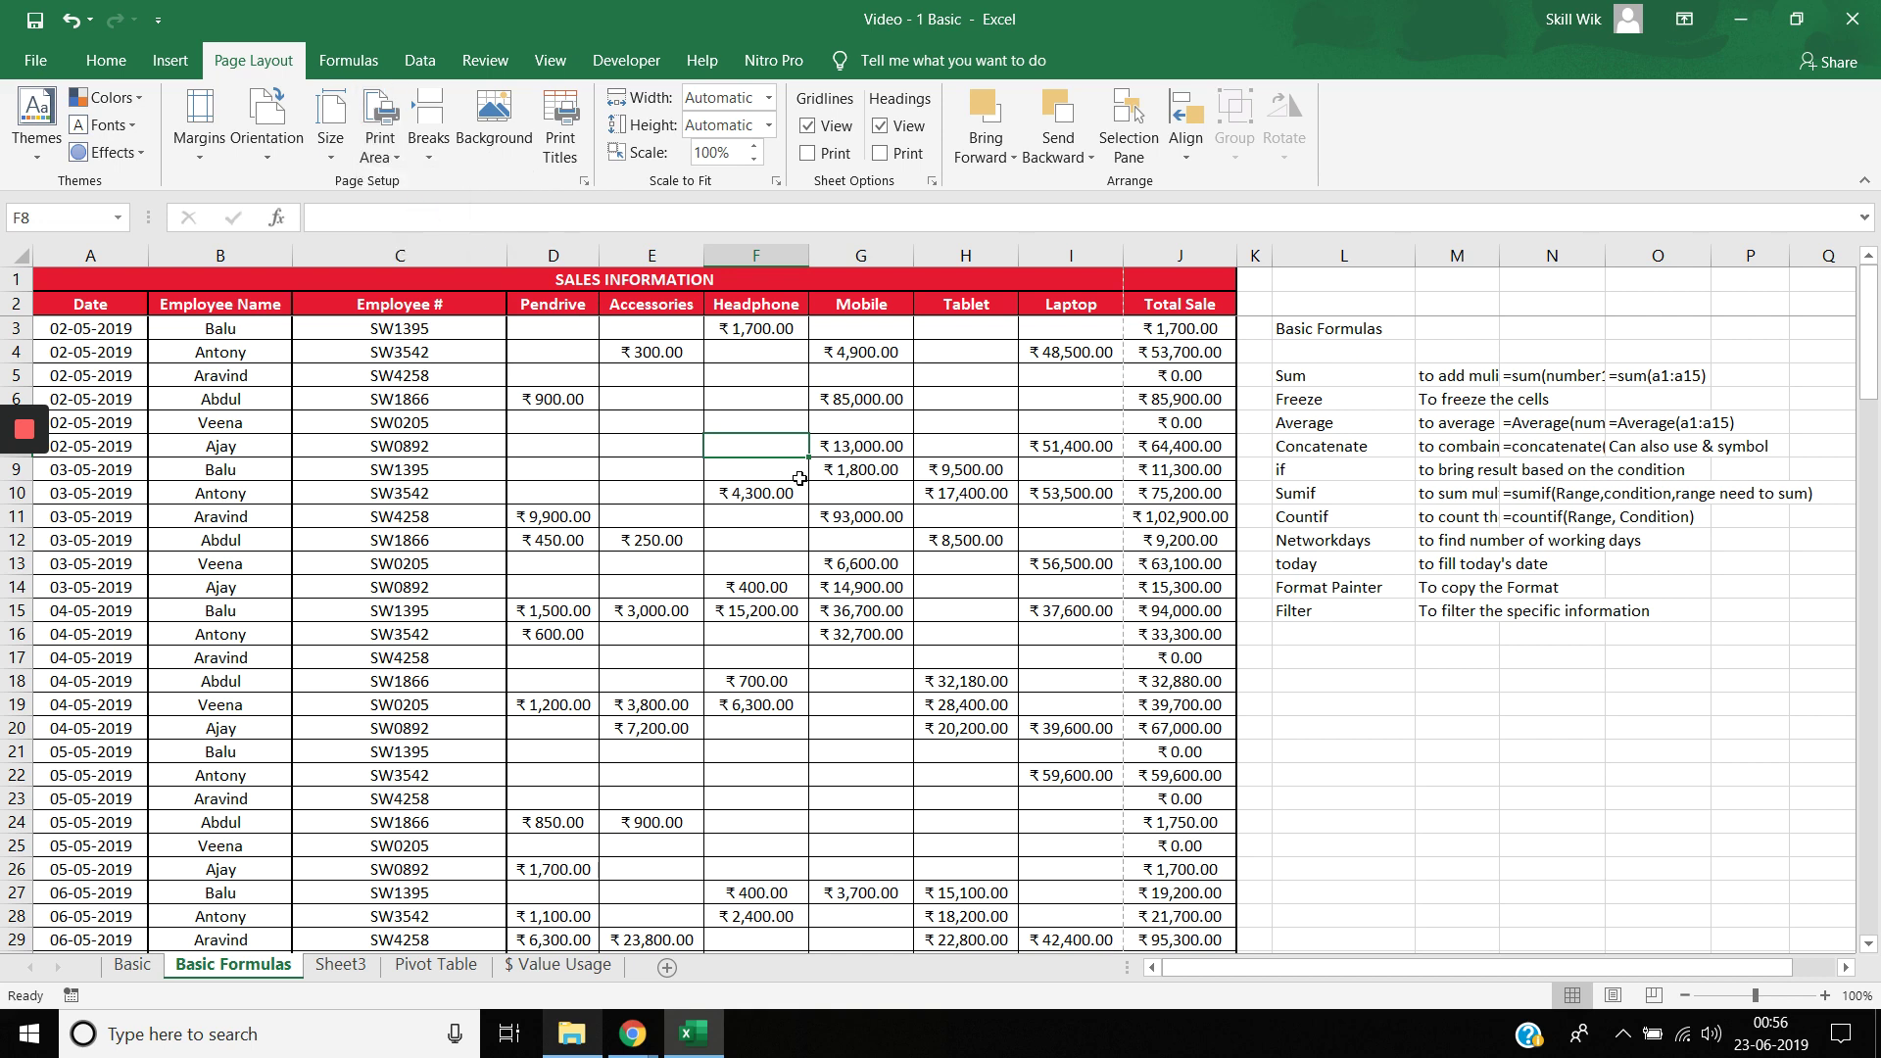
pyautogui.click(796, 485)
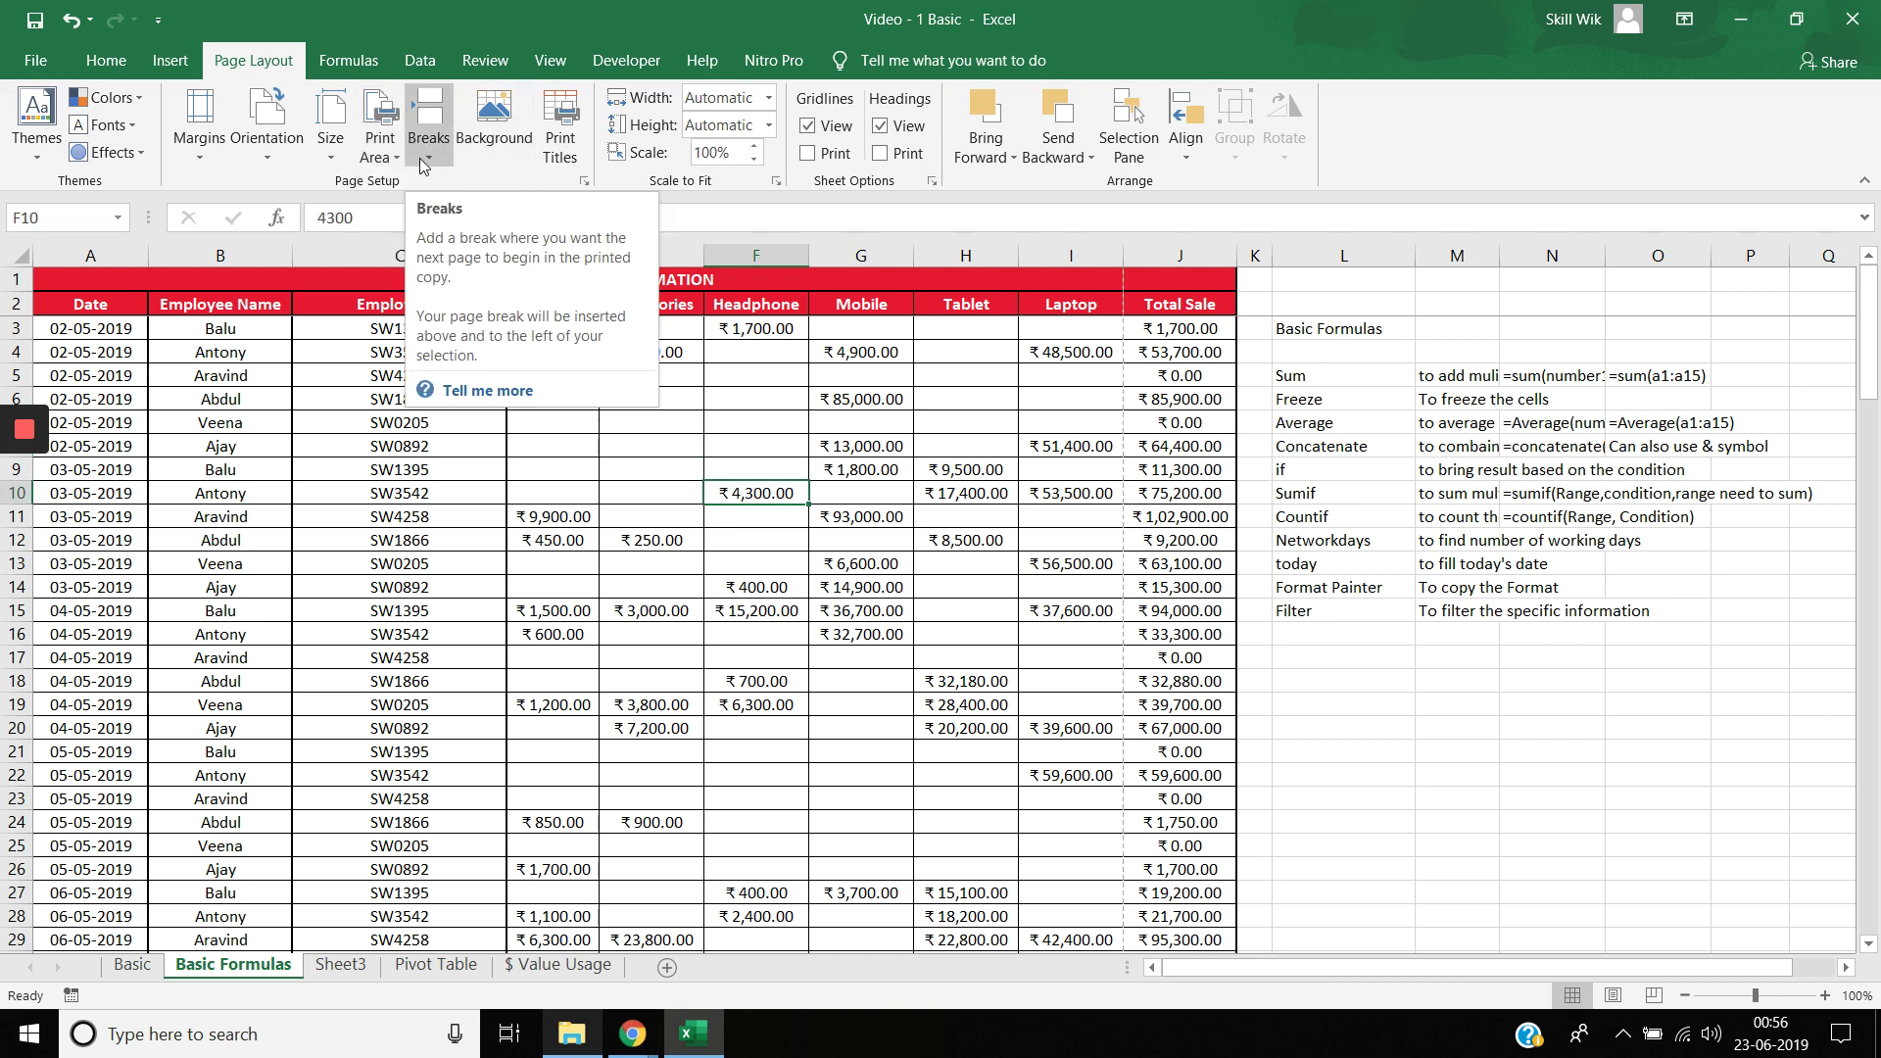
pyautogui.click(30, 59)
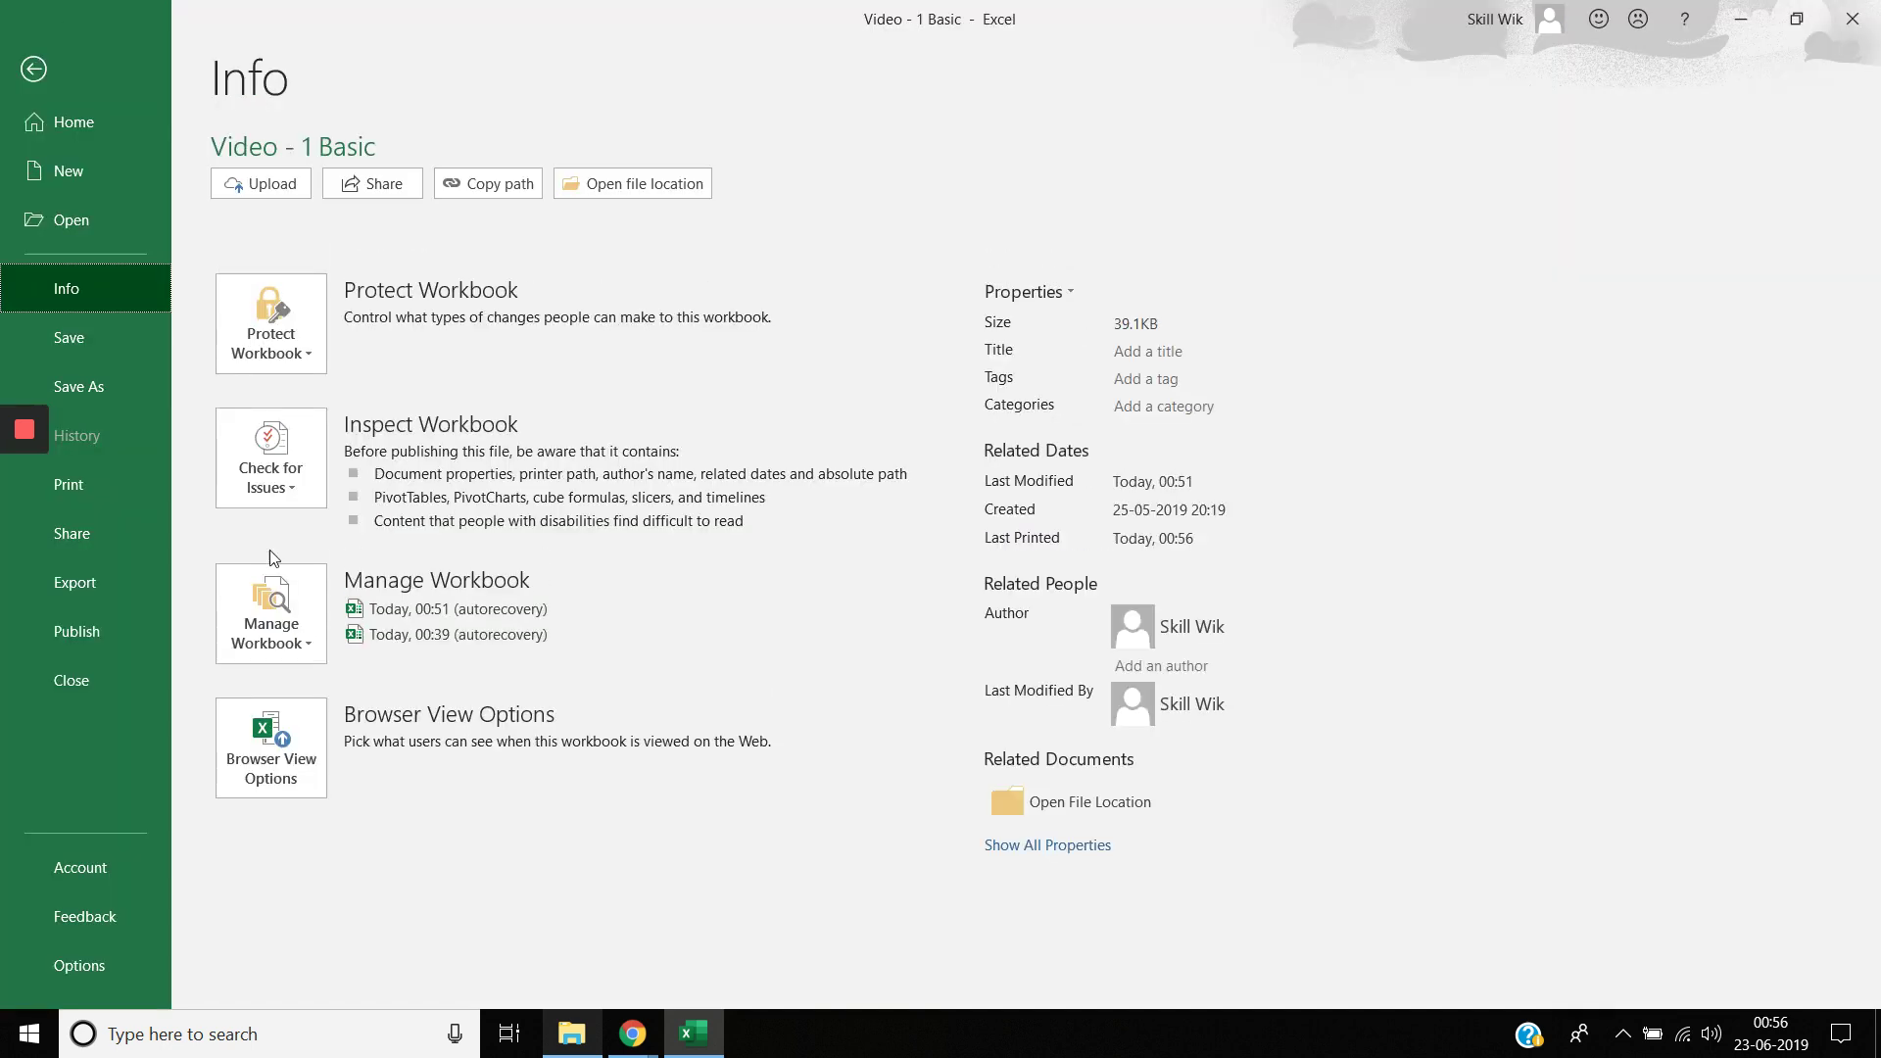
pyautogui.click(115, 493)
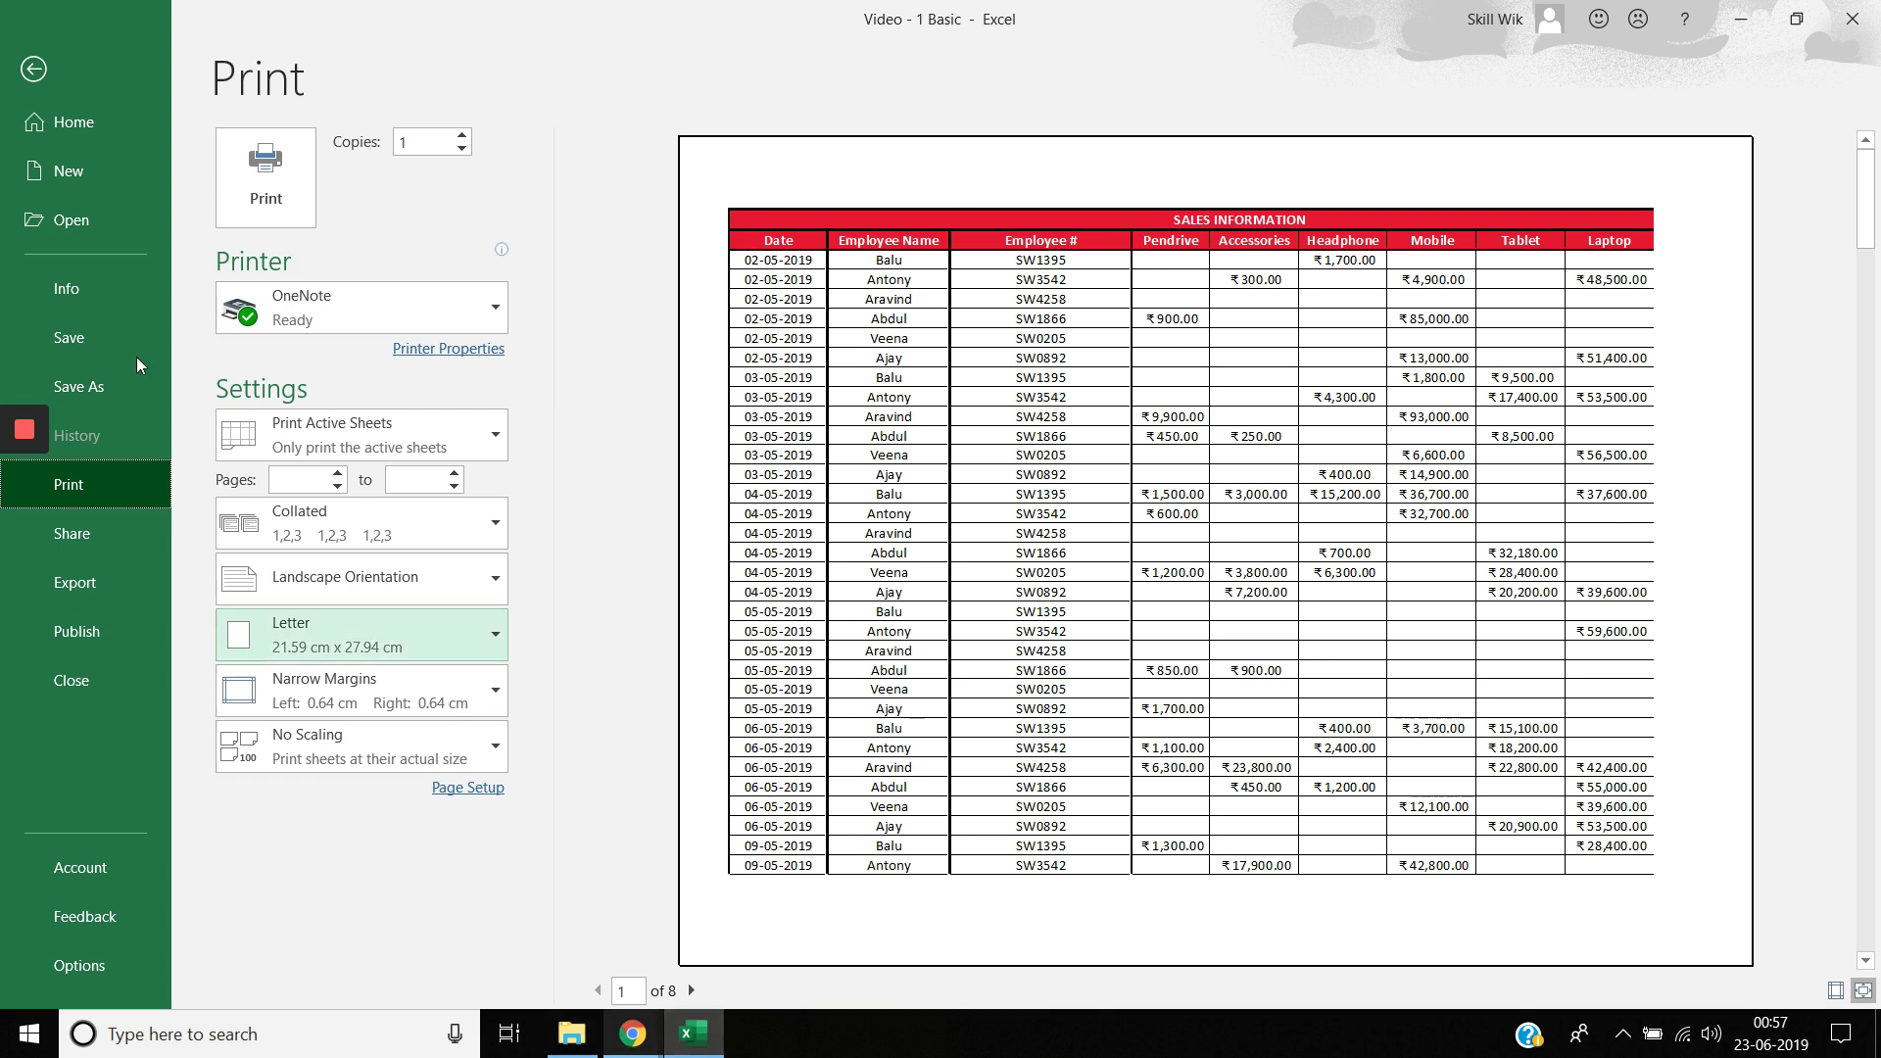
pyautogui.click(33, 69)
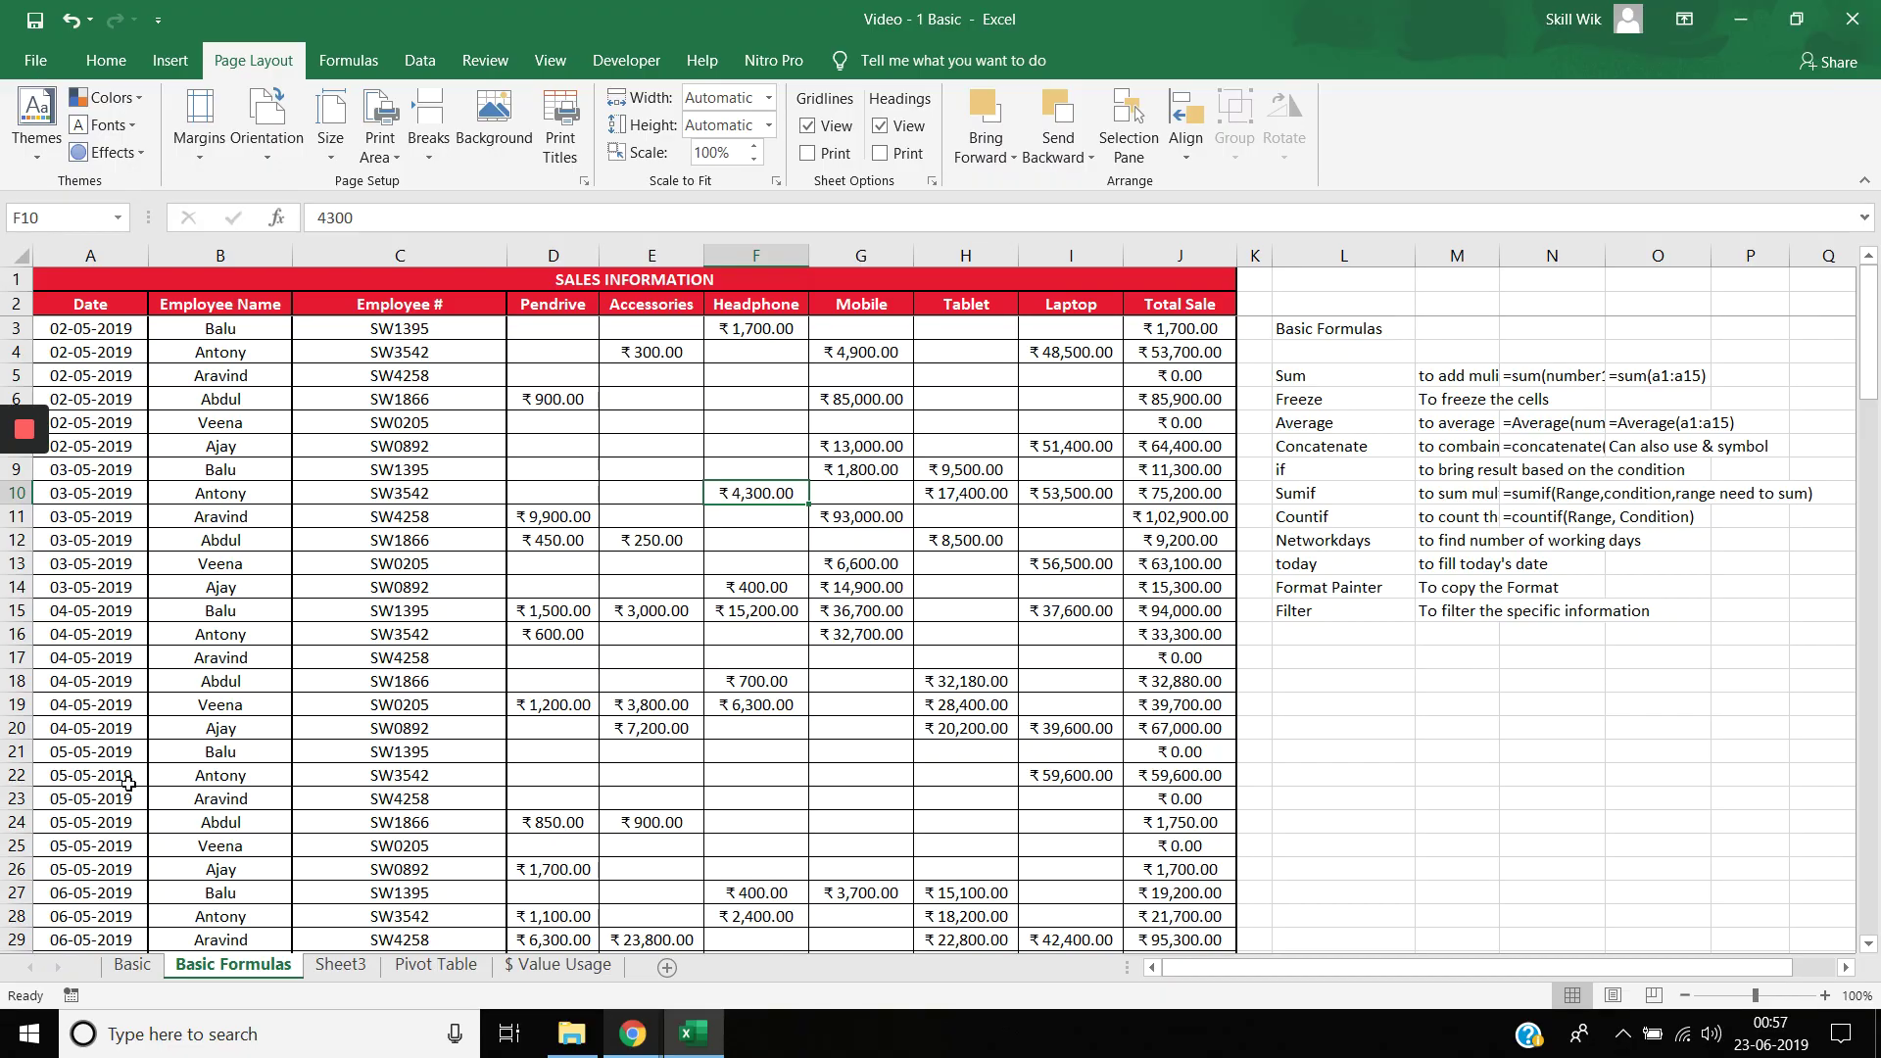
# Insert a manual page break above row 20 from cell A20
pyautogui.click(95, 730)
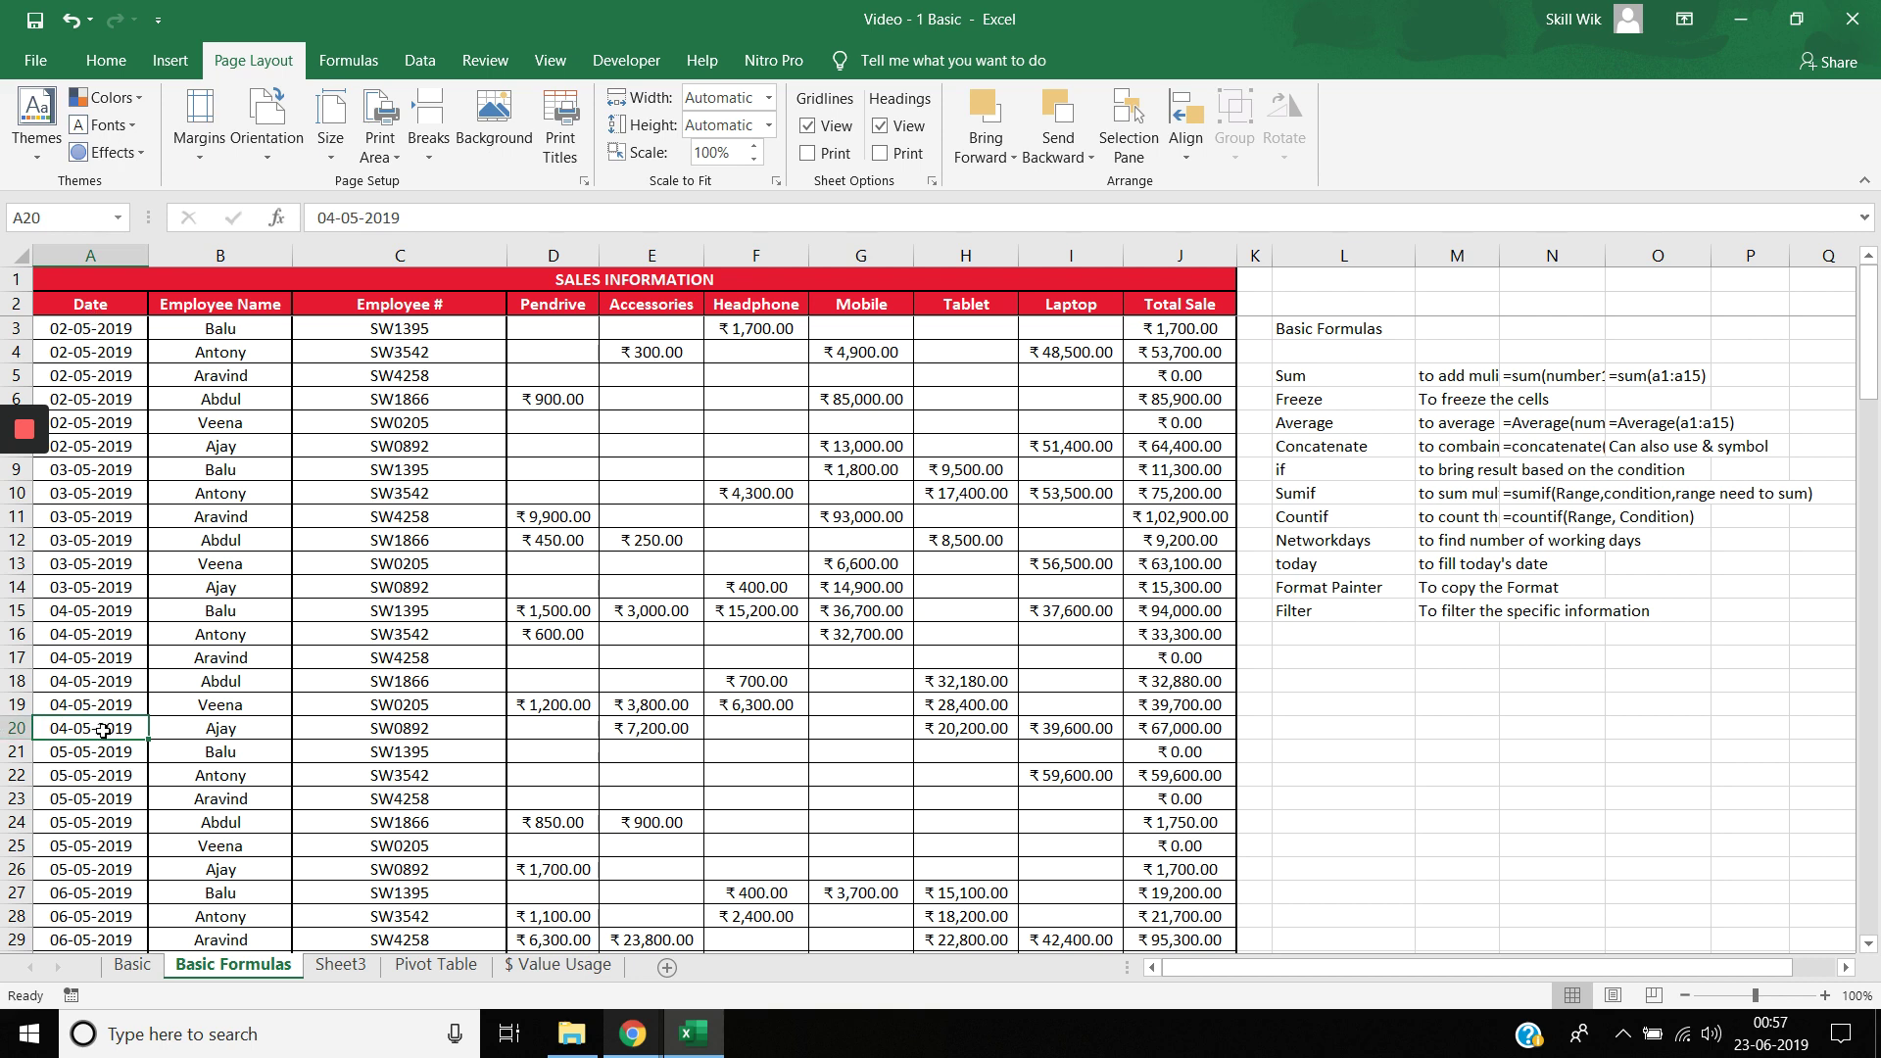
pyautogui.click(390, 158)
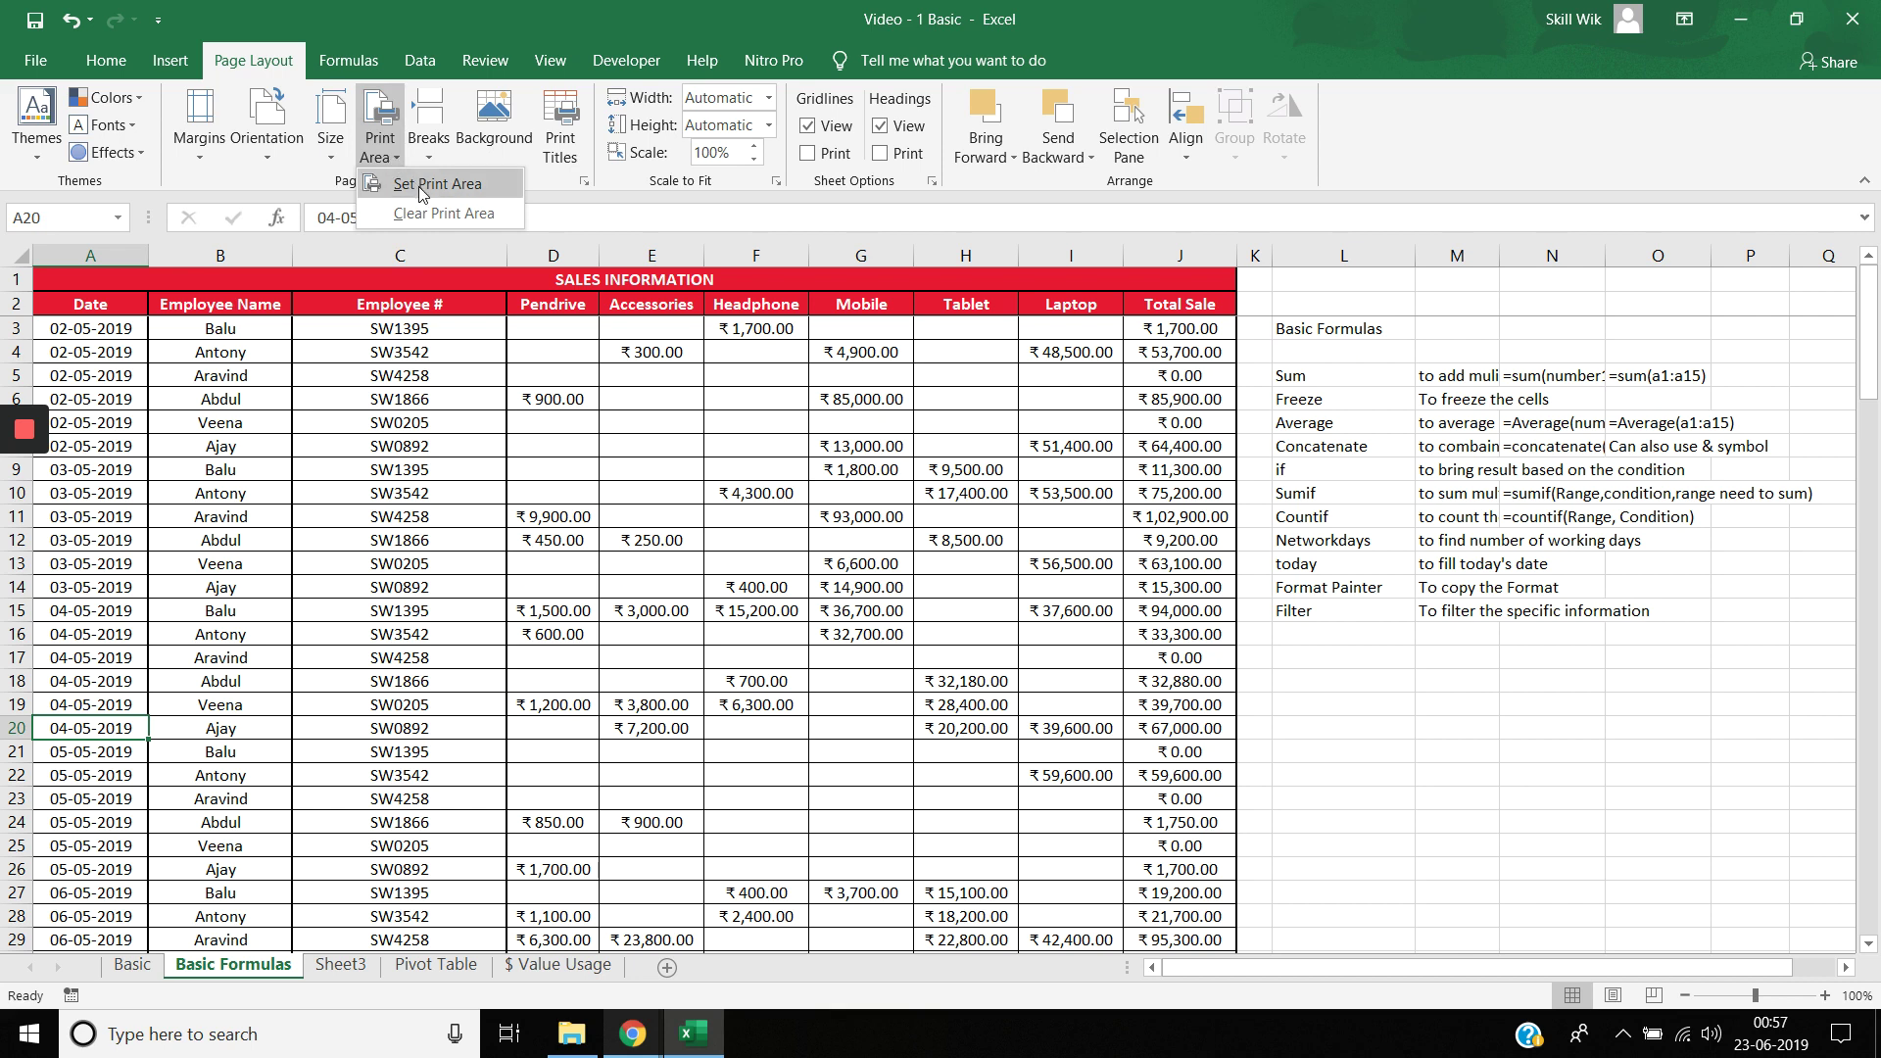
pyautogui.click(429, 145)
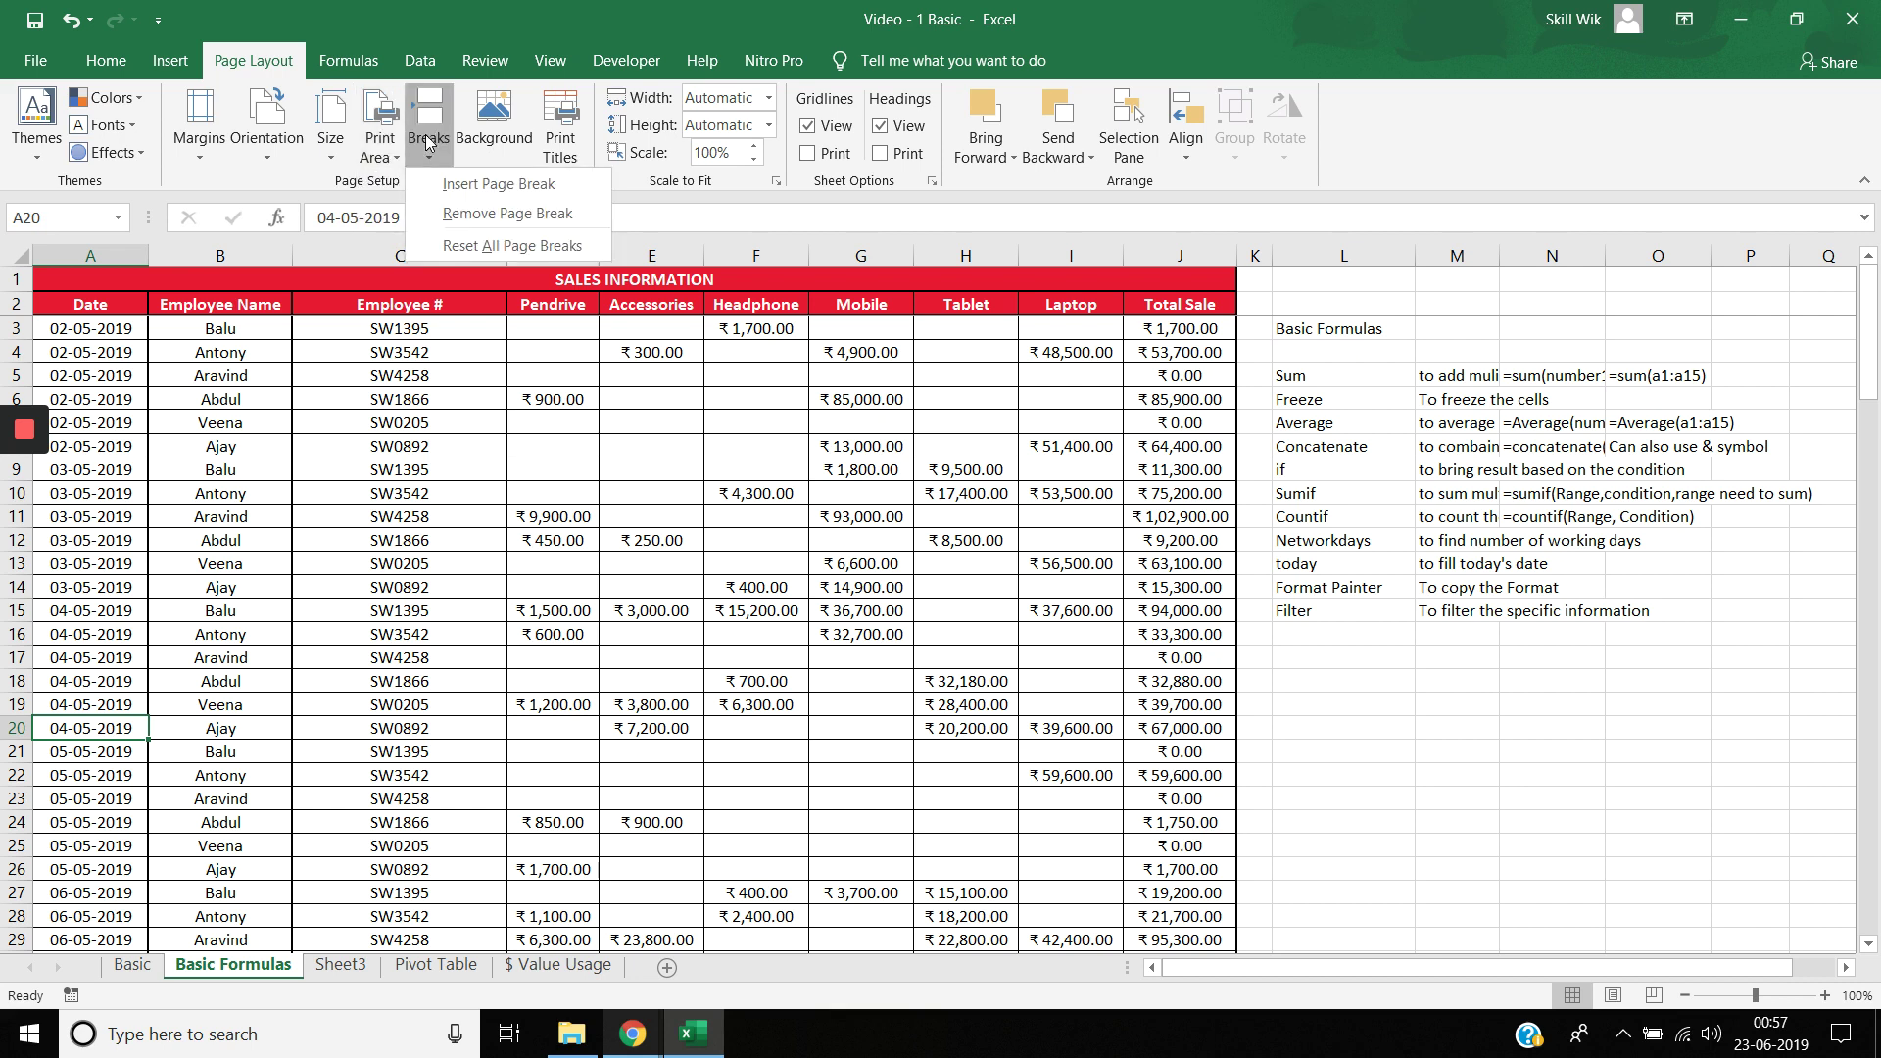
pyautogui.click(472, 190)
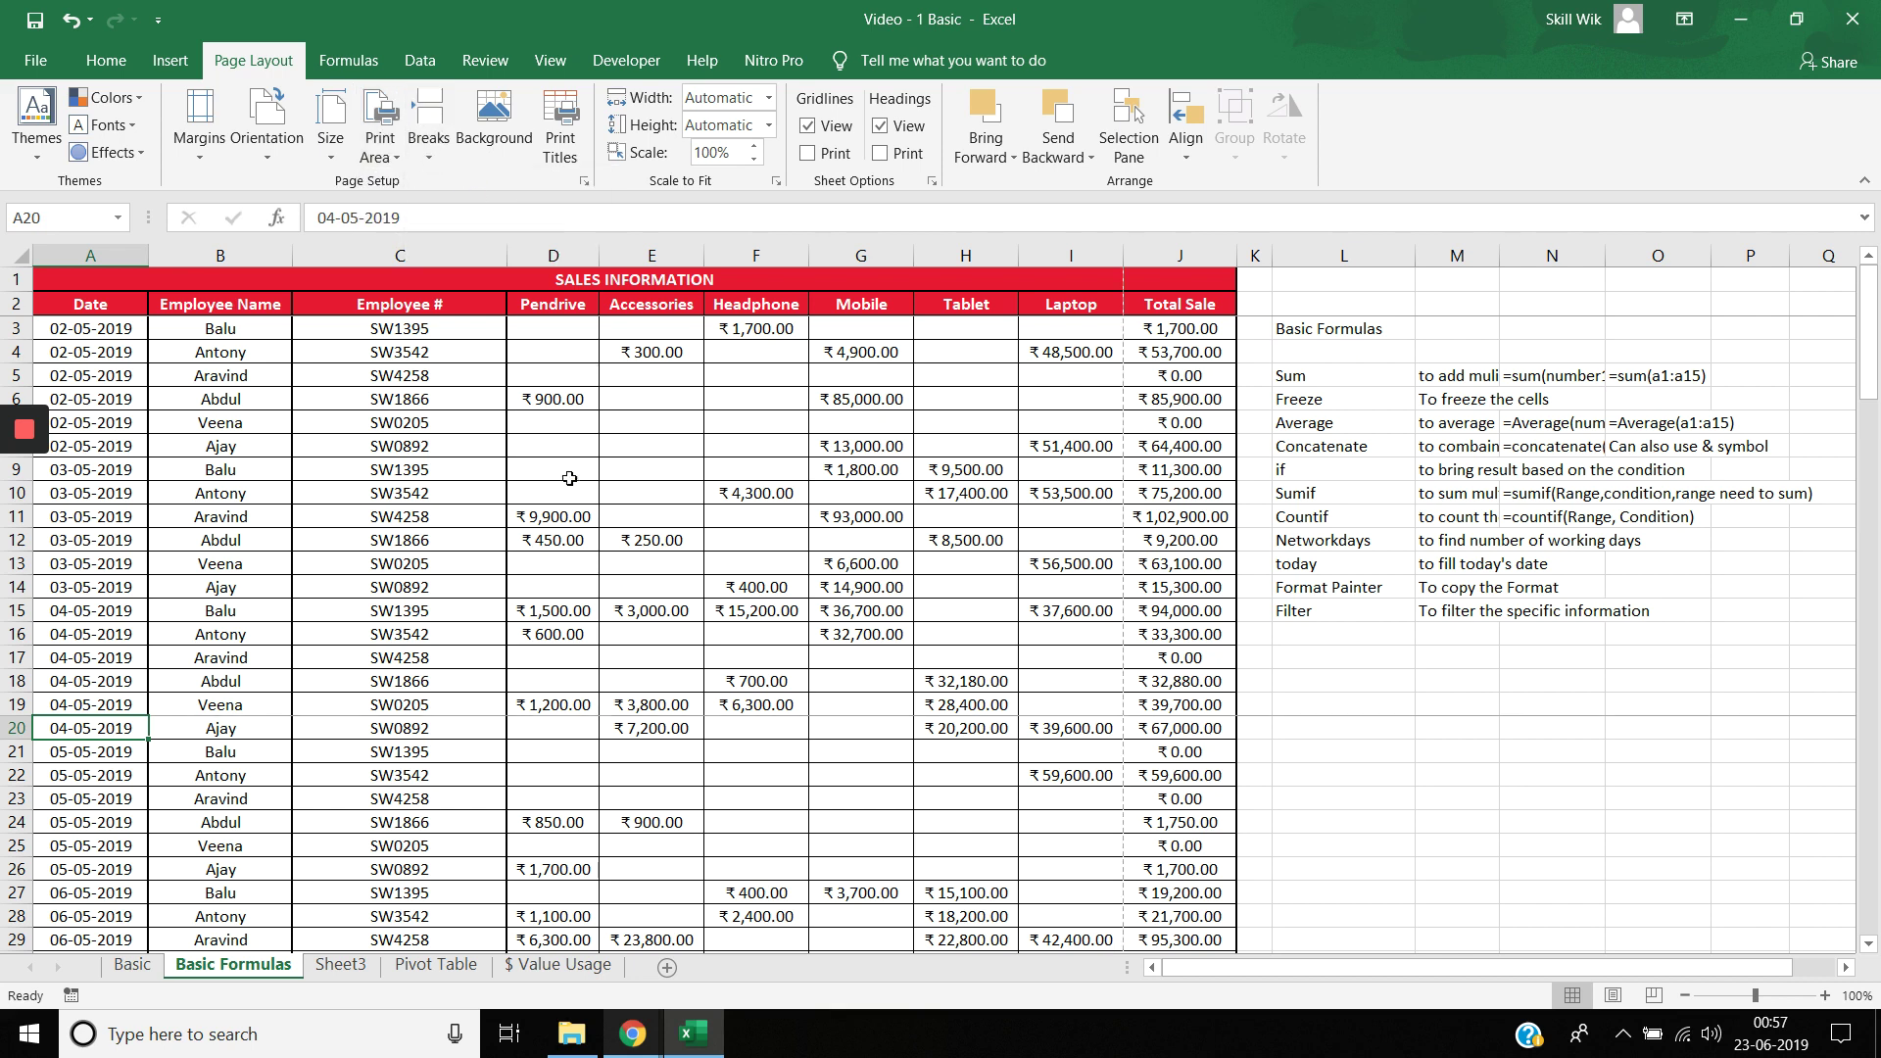
# Preview the printout through page 3 with the new break, then return to the sheet
pyautogui.click(39, 61)
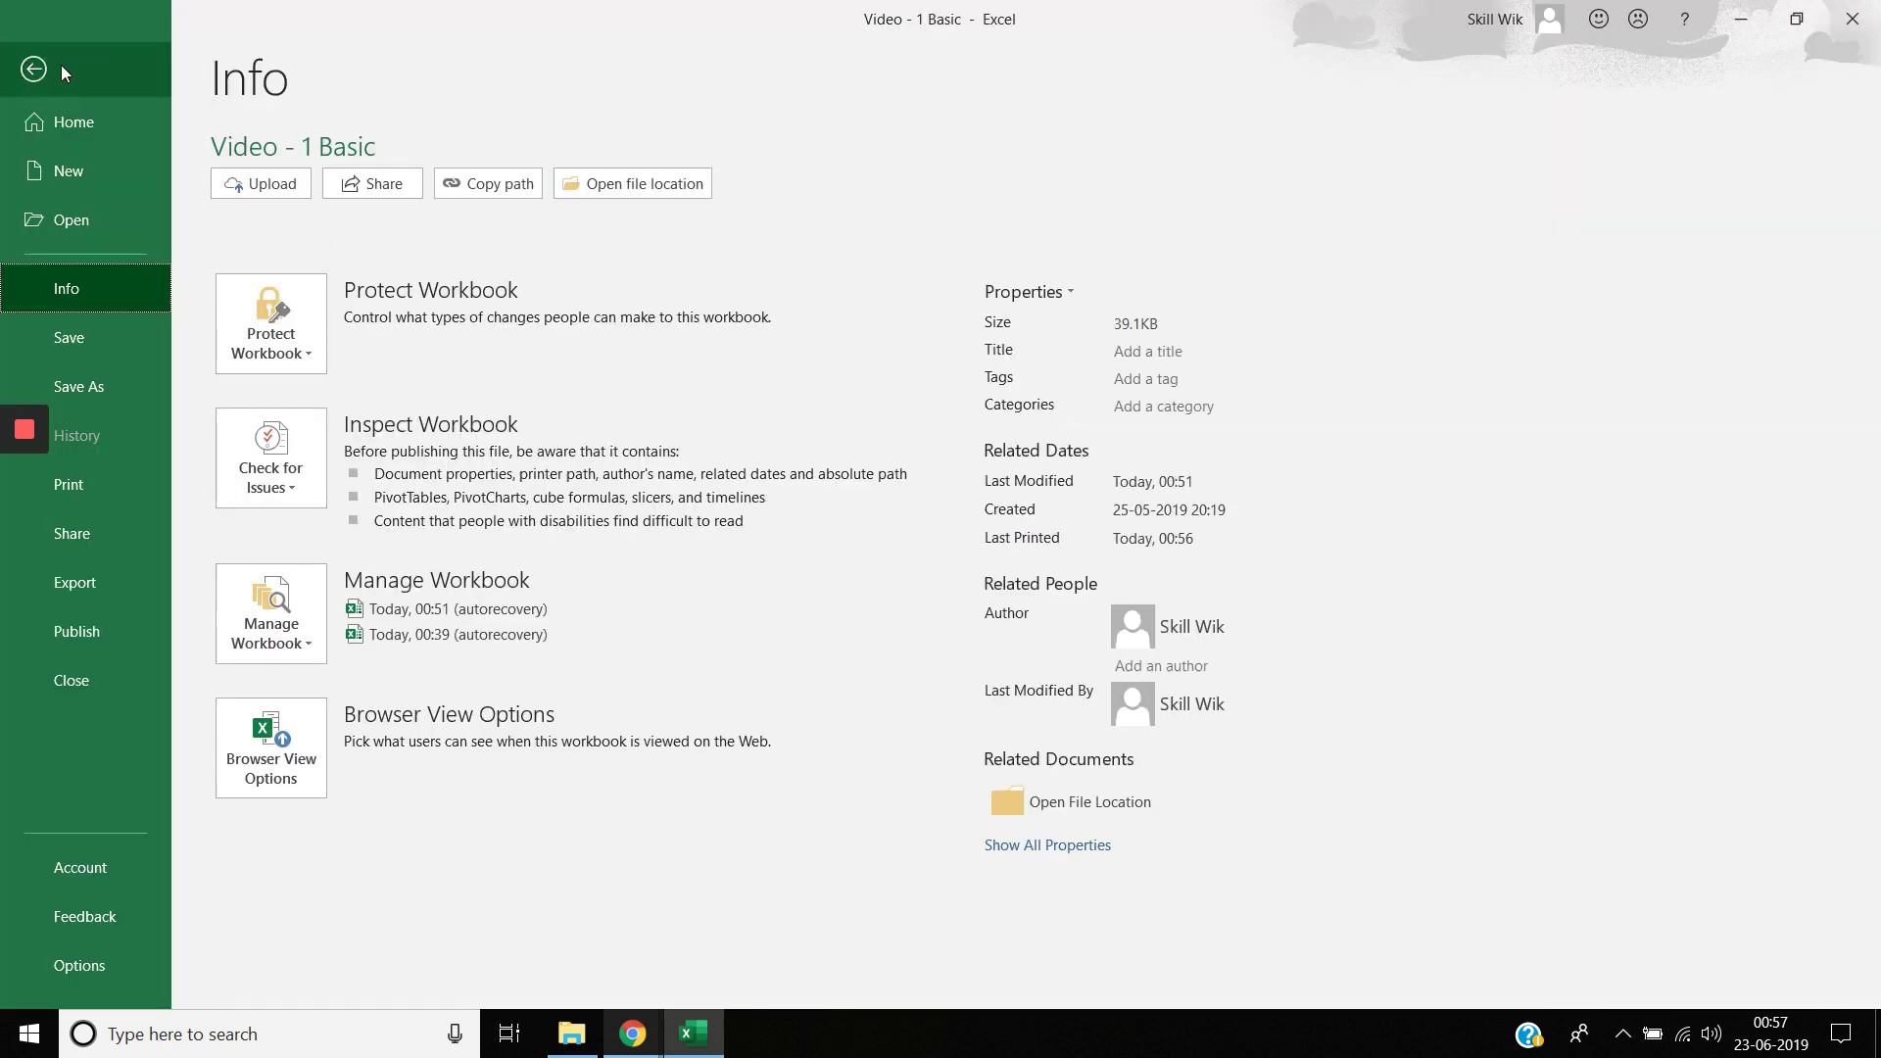
pyautogui.click(143, 495)
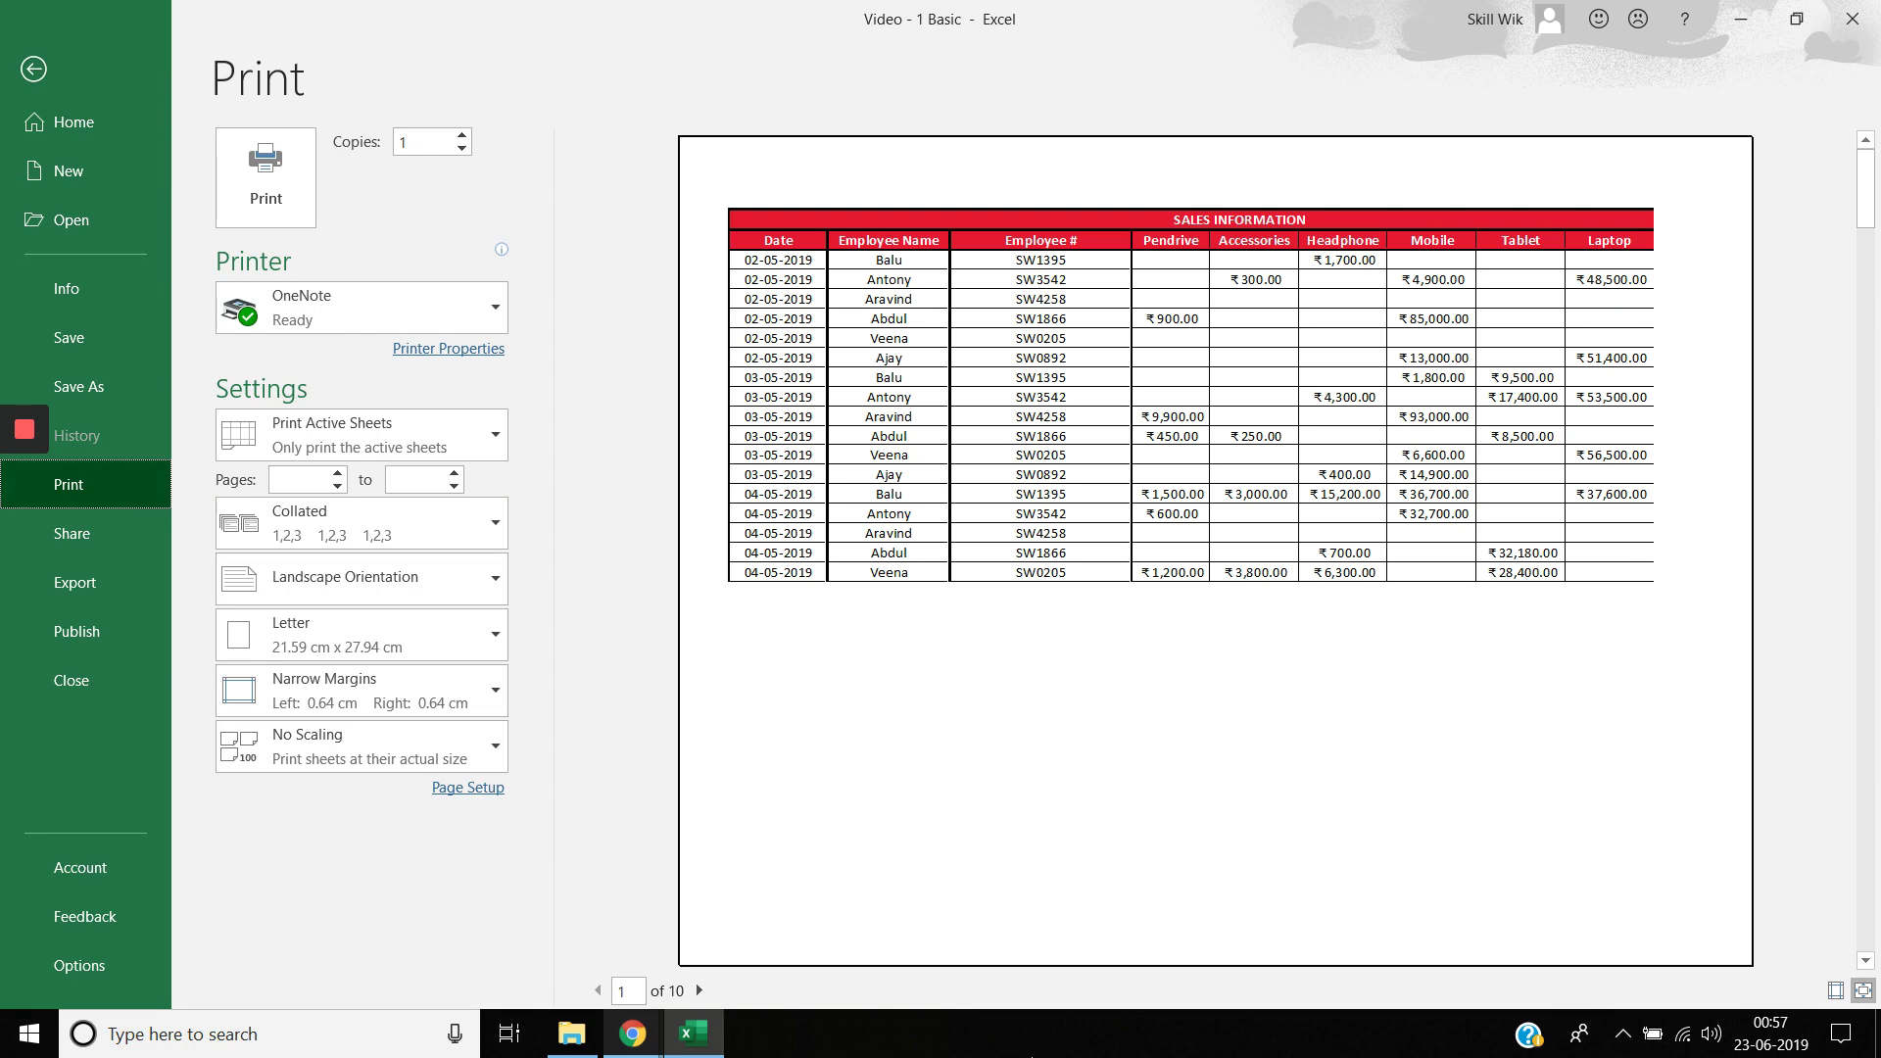
pyautogui.click(701, 990)
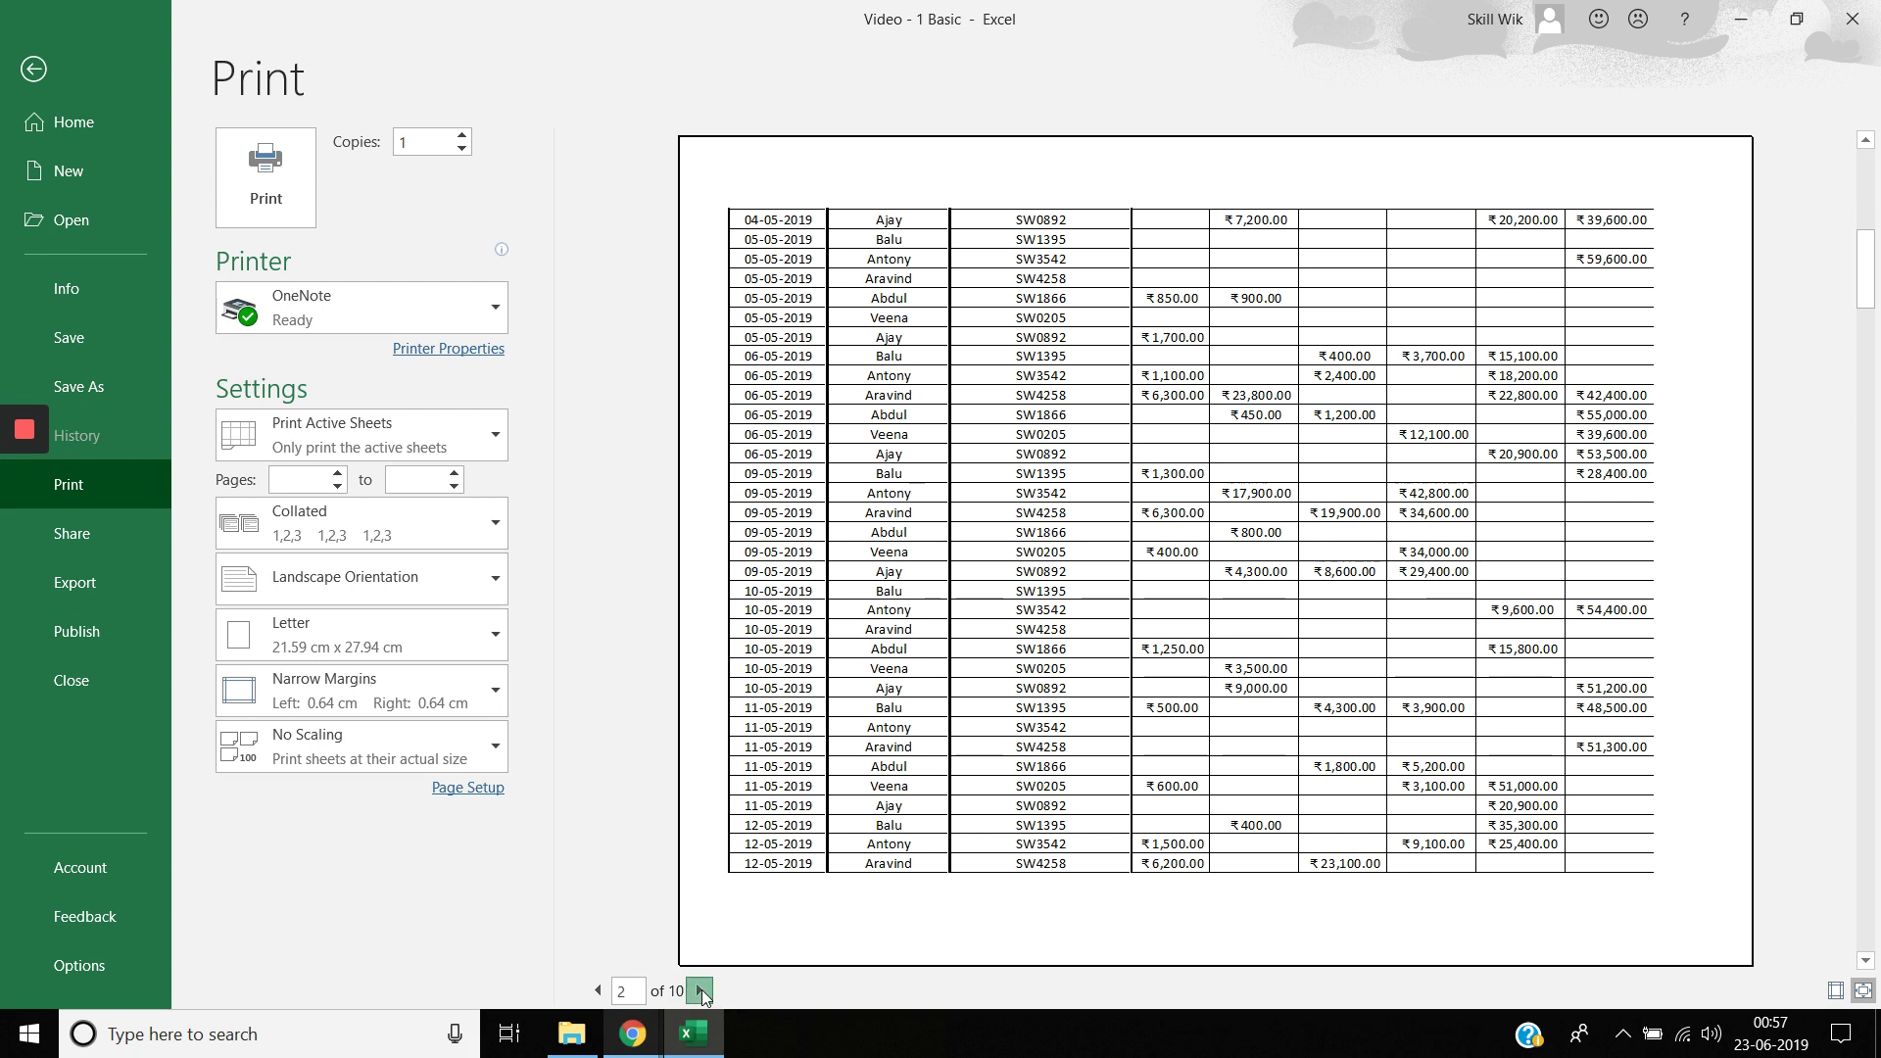
pyautogui.click(702, 991)
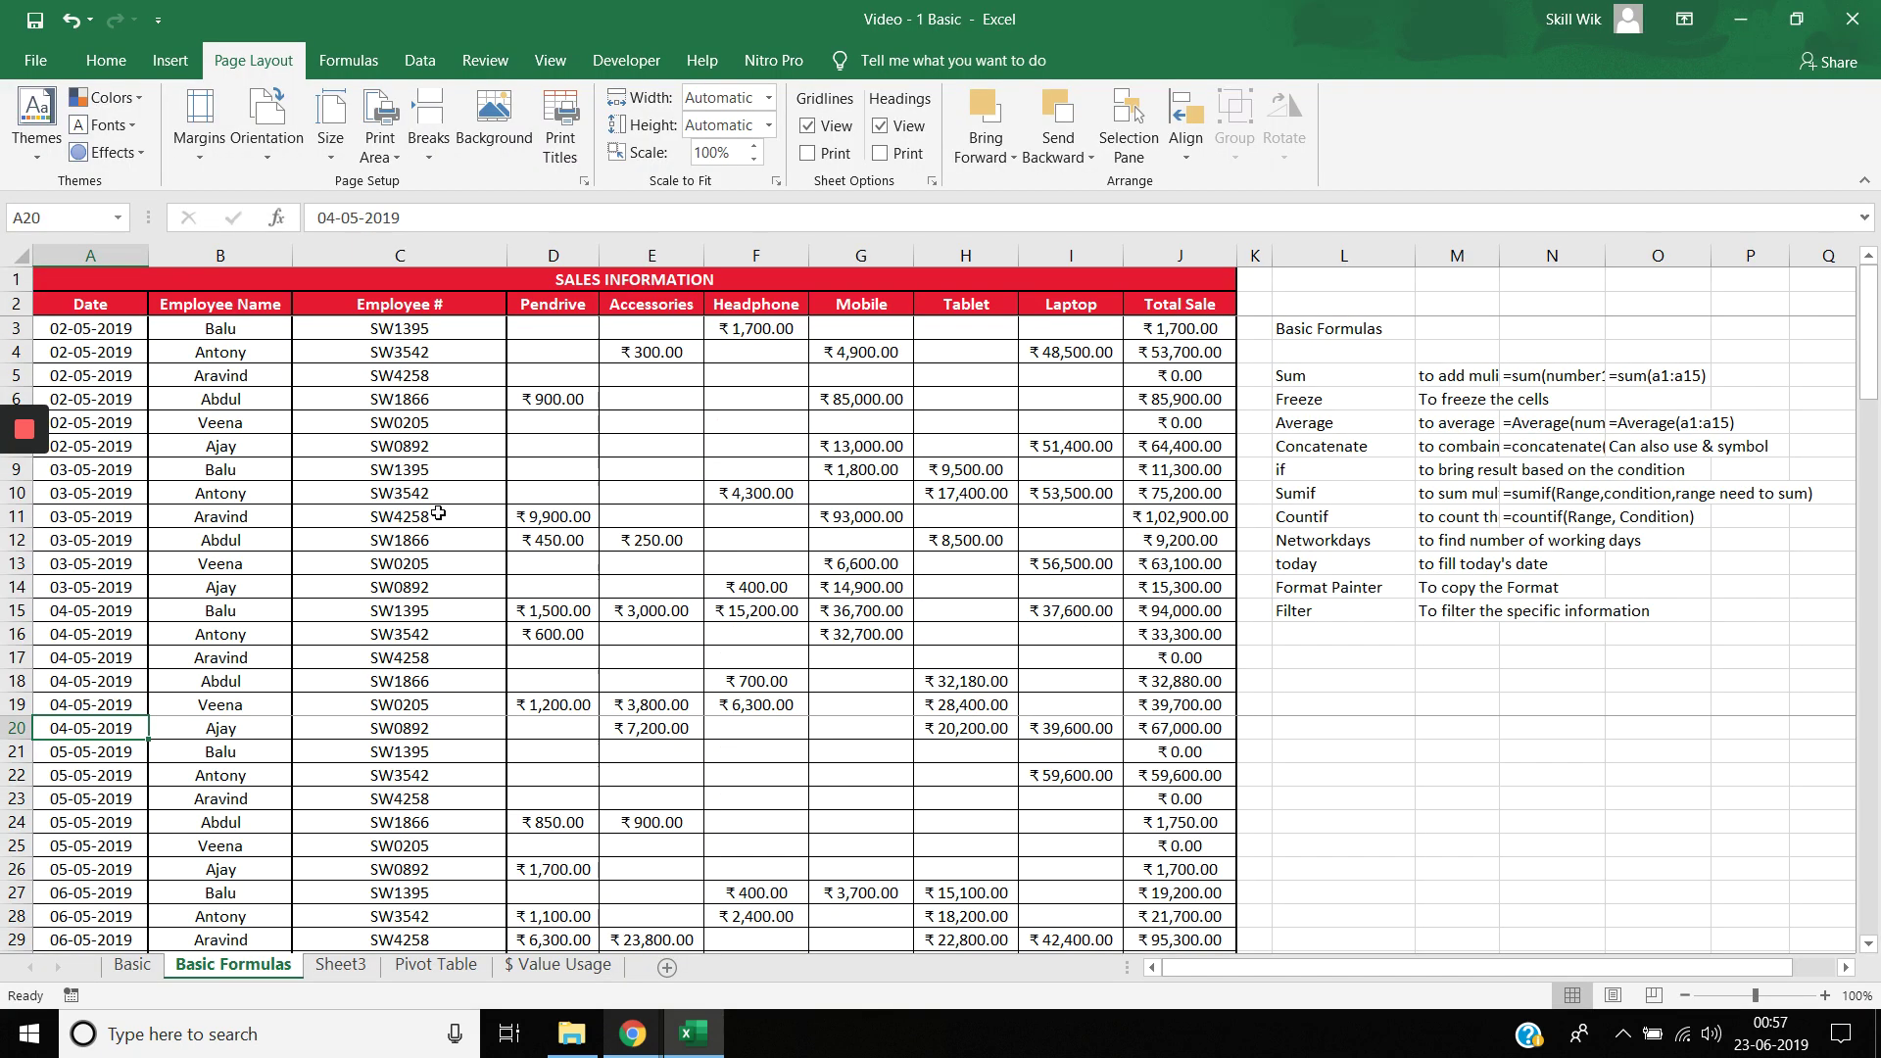
pyautogui.click(34, 70)
# Reset all page breaks, then open Background from a file and cancel without adding a picture
pyautogui.click(433, 153)
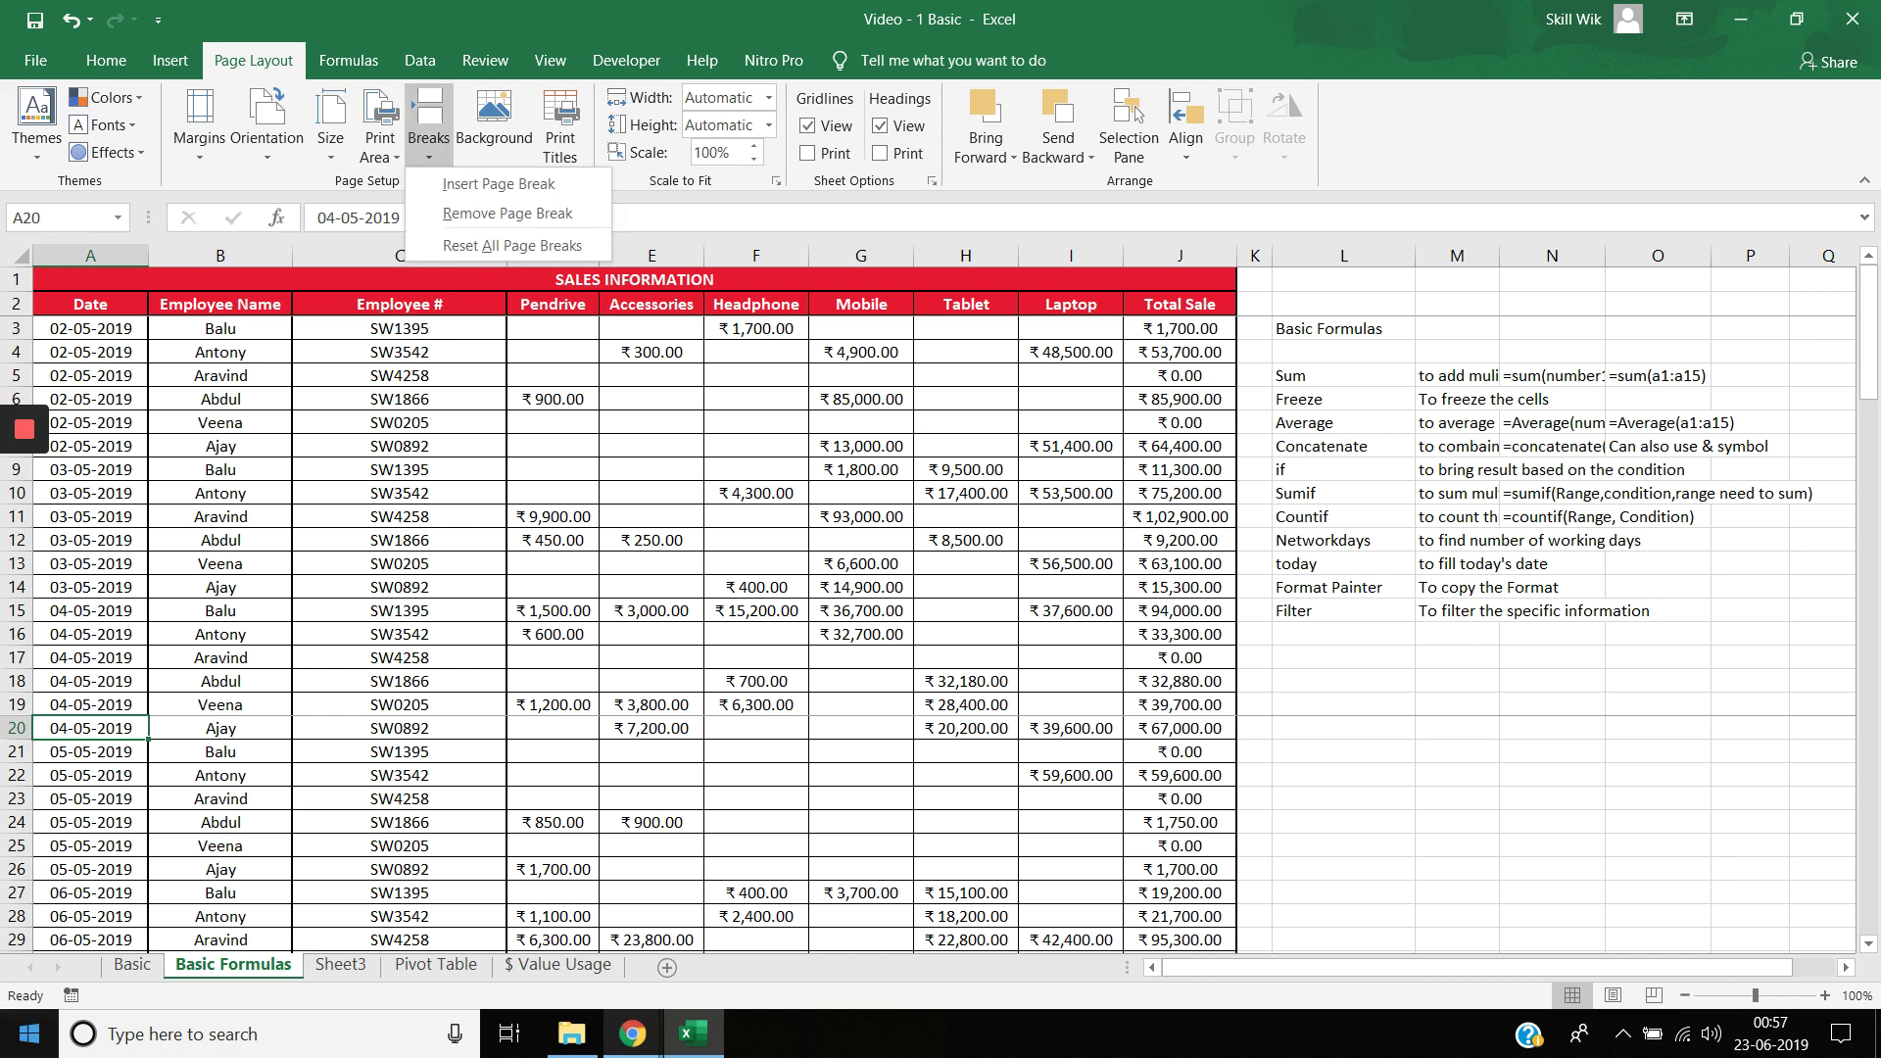
pyautogui.click(483, 249)
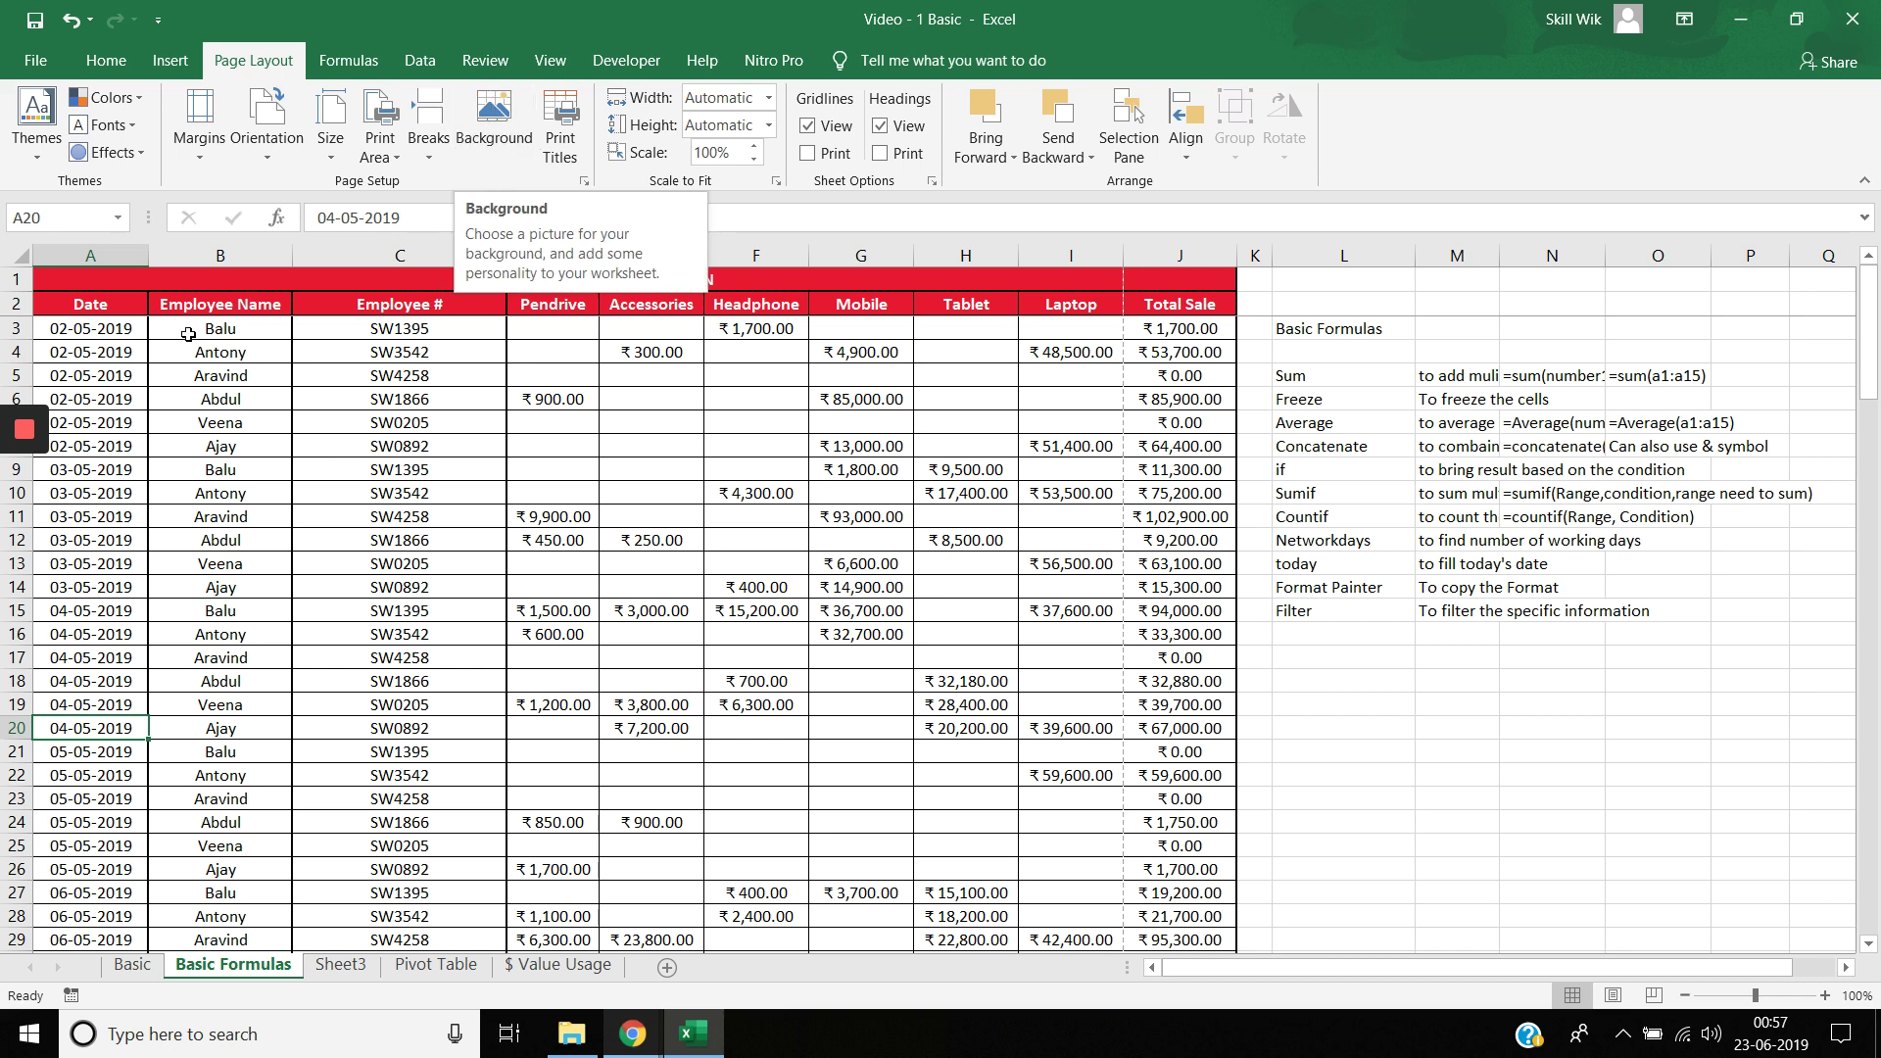
pyautogui.click(494, 123)
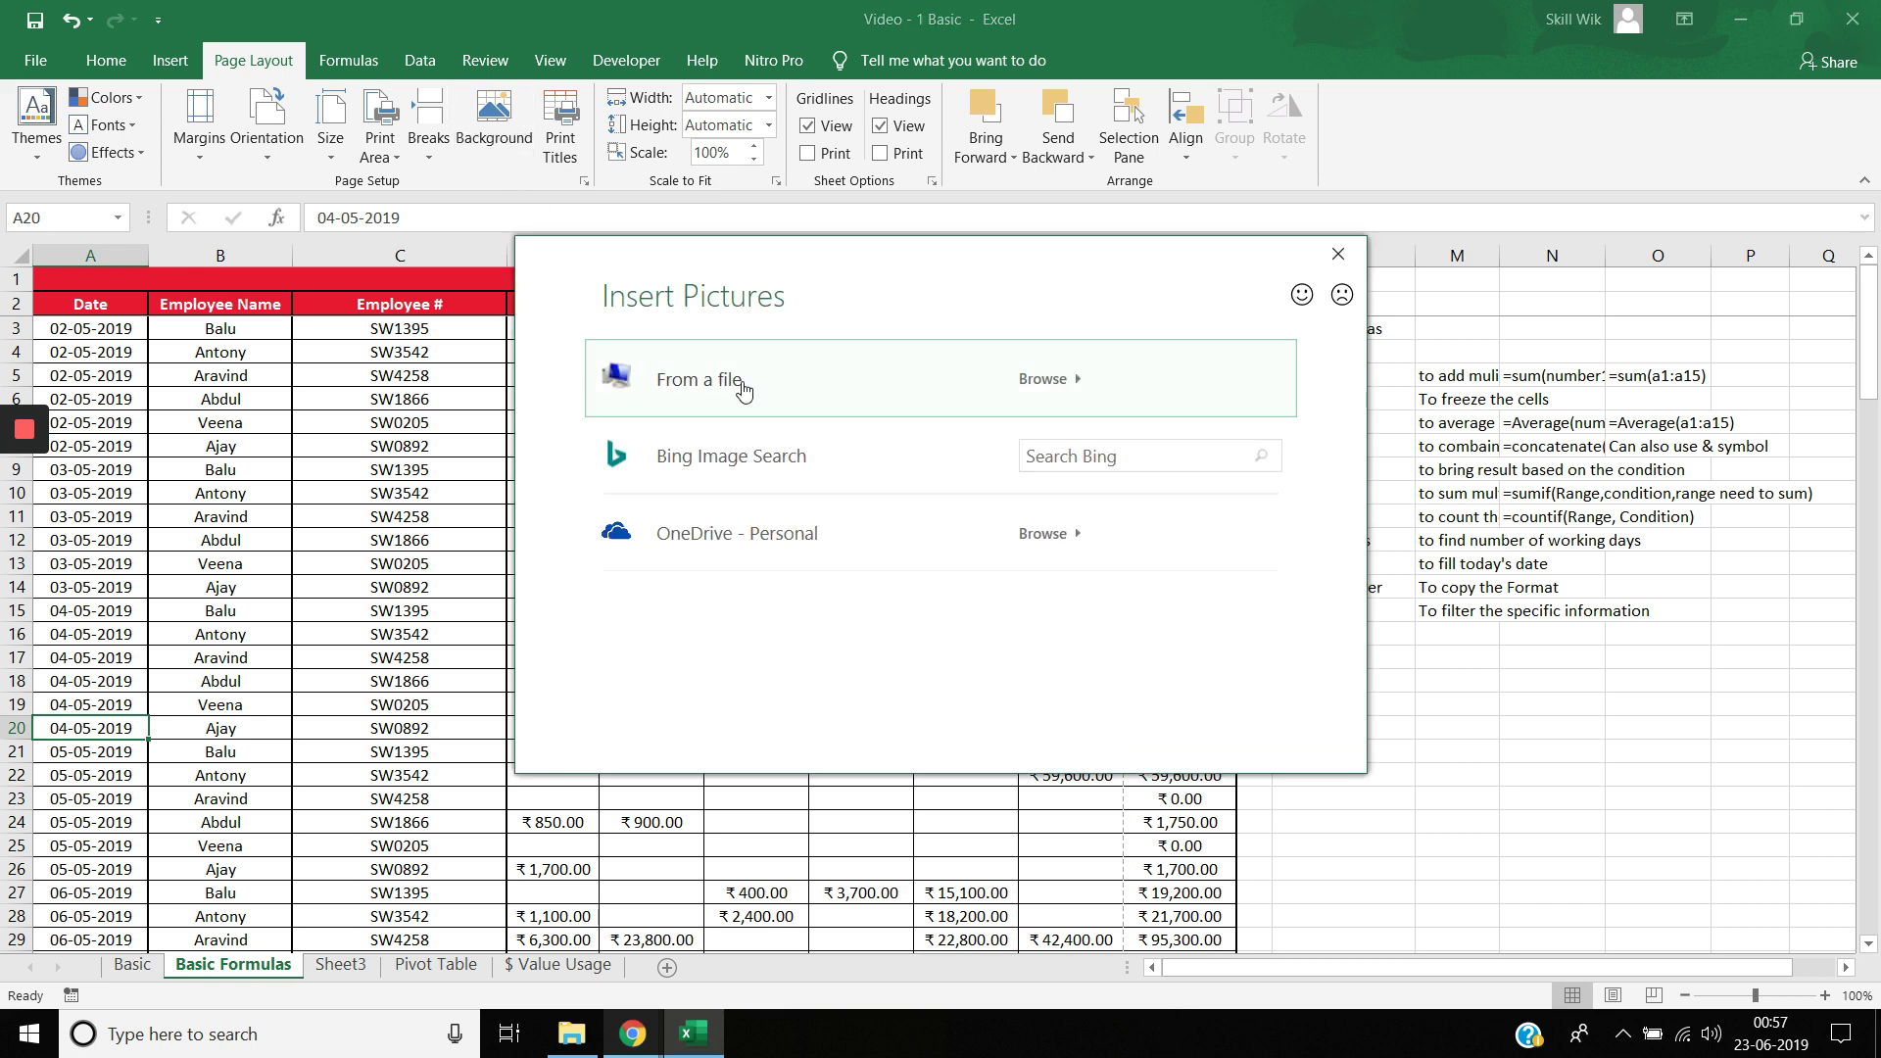
pyautogui.click(743, 389)
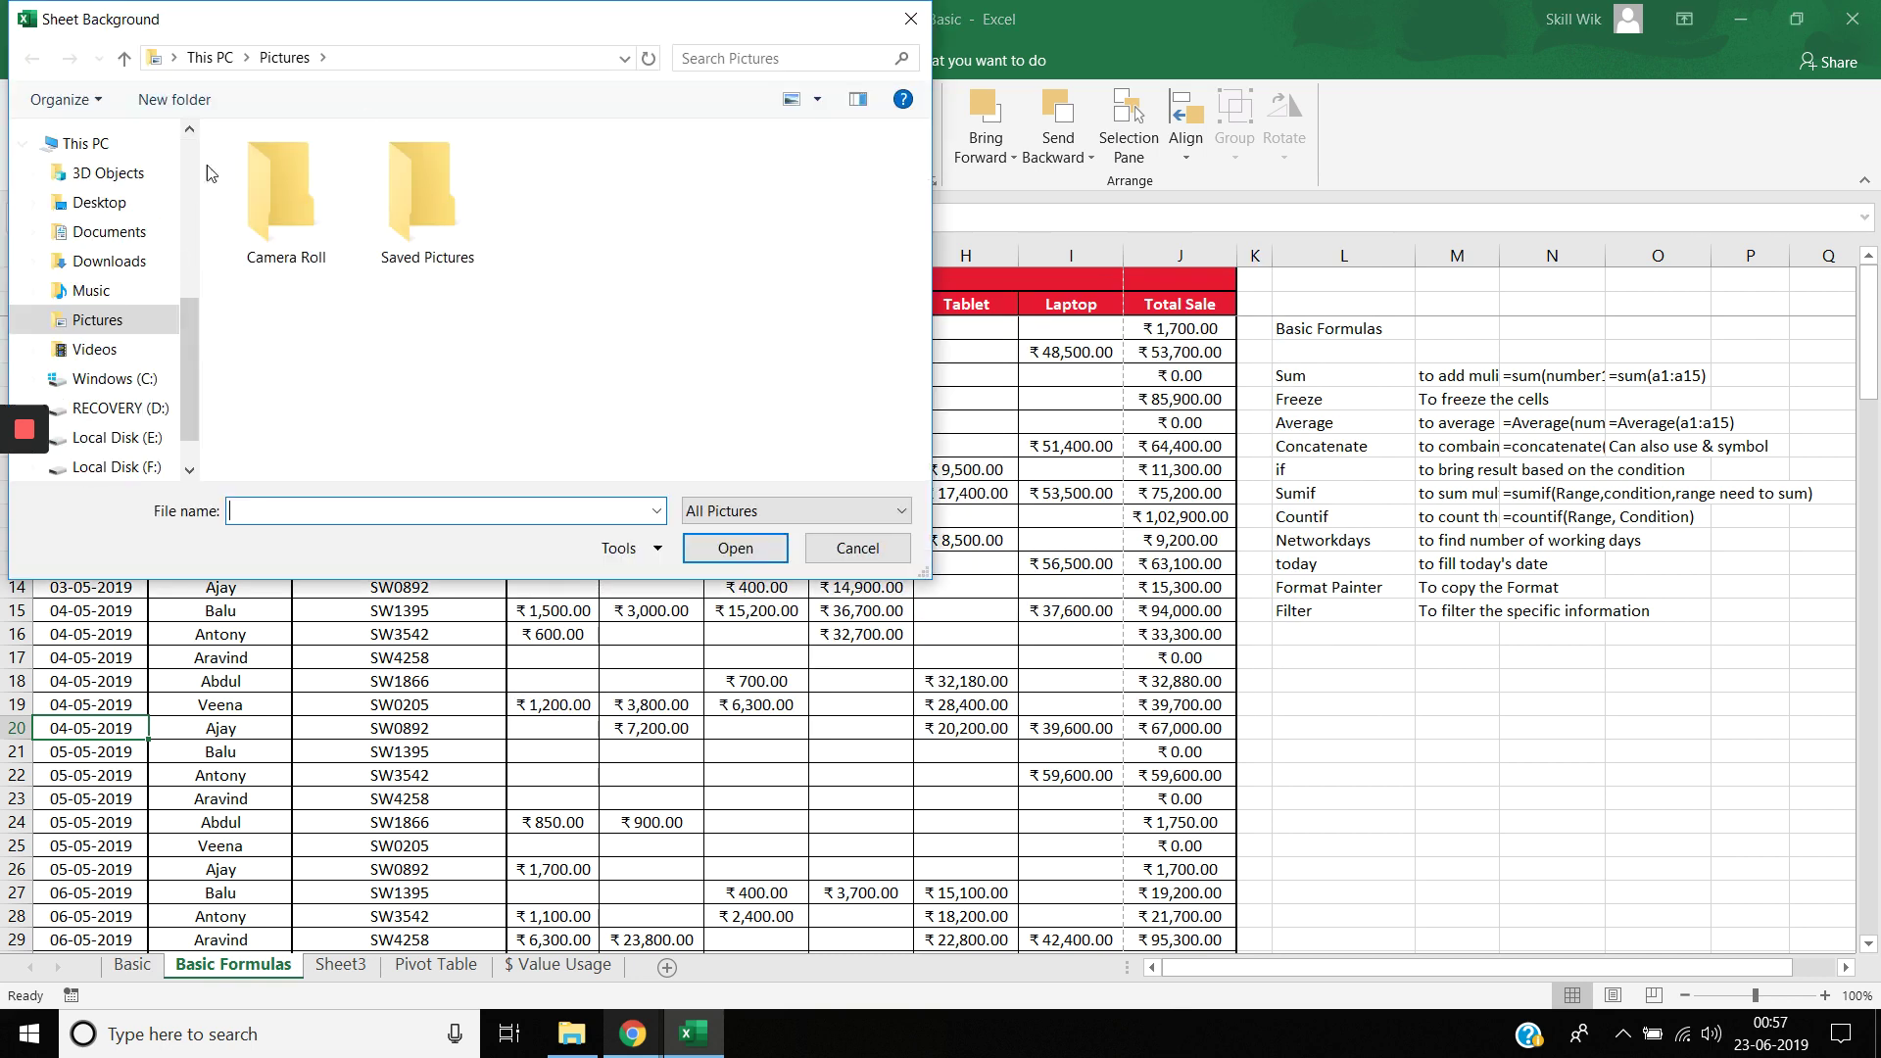
pyautogui.click(911, 19)
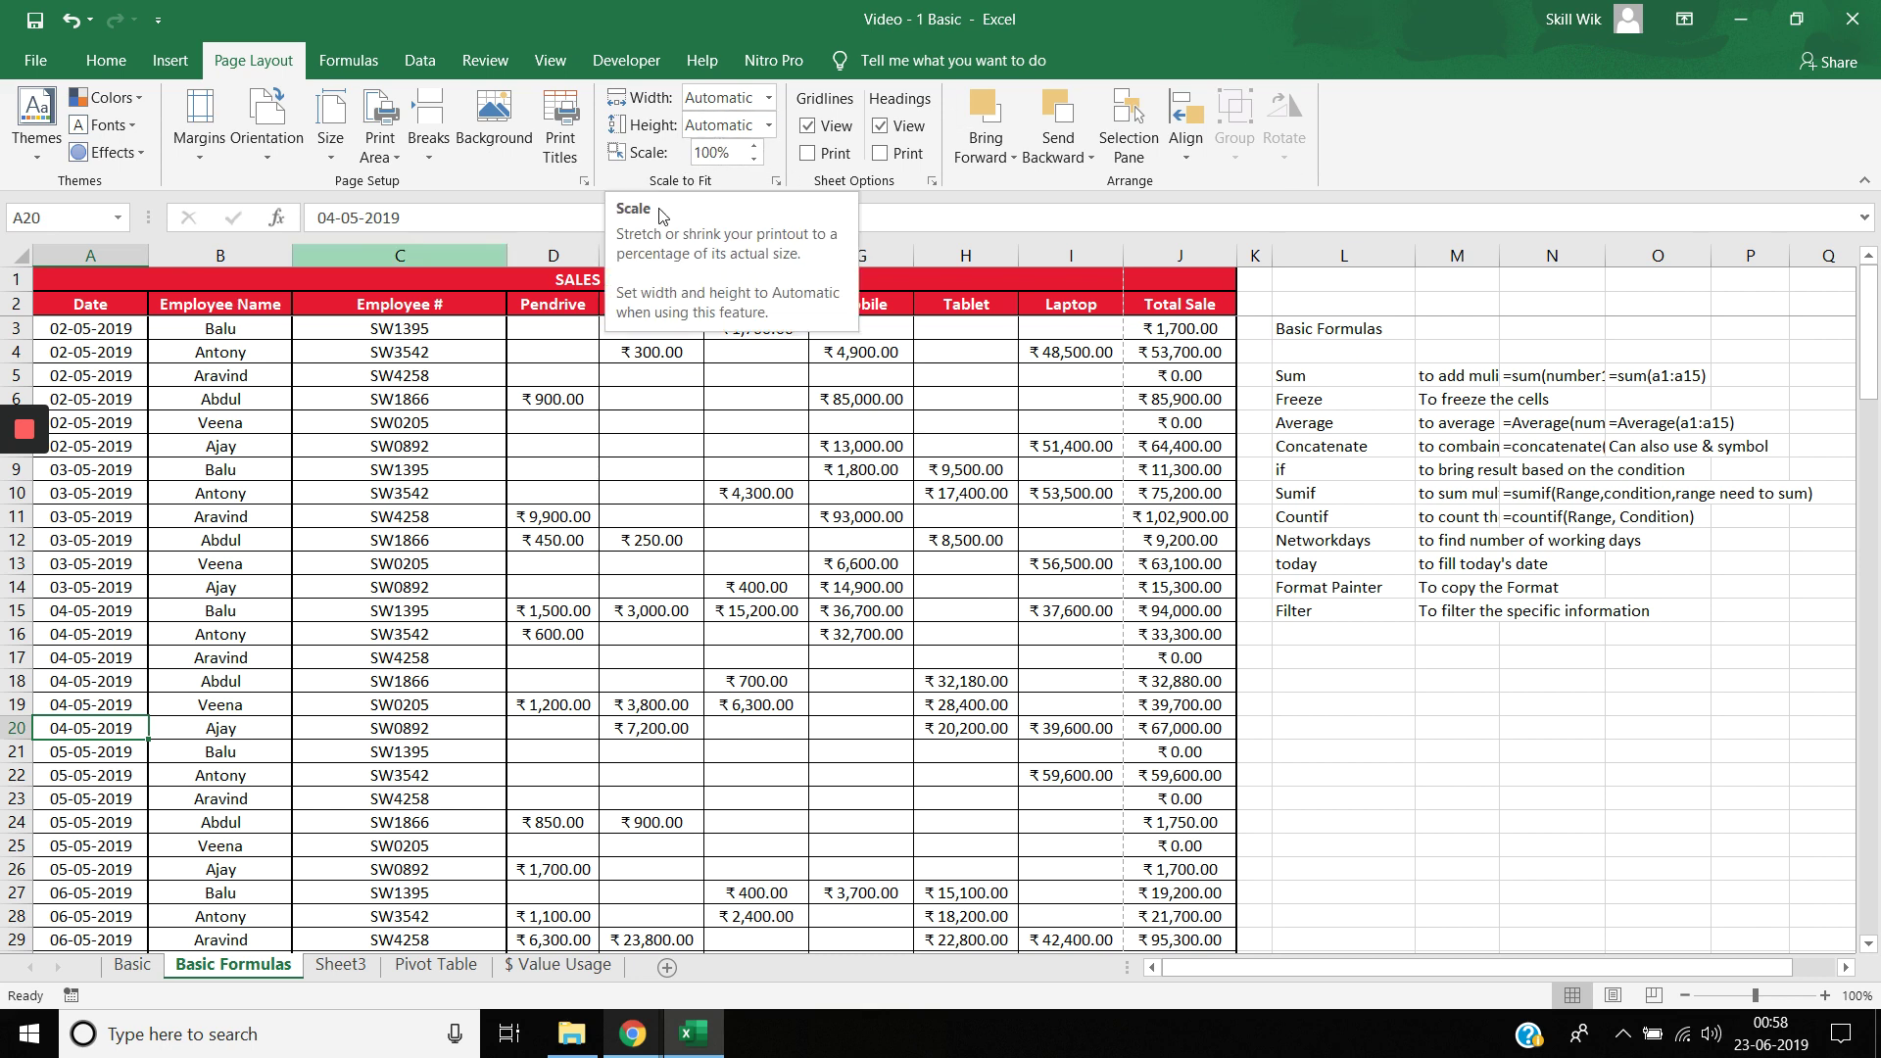
pyautogui.click(33, 67)
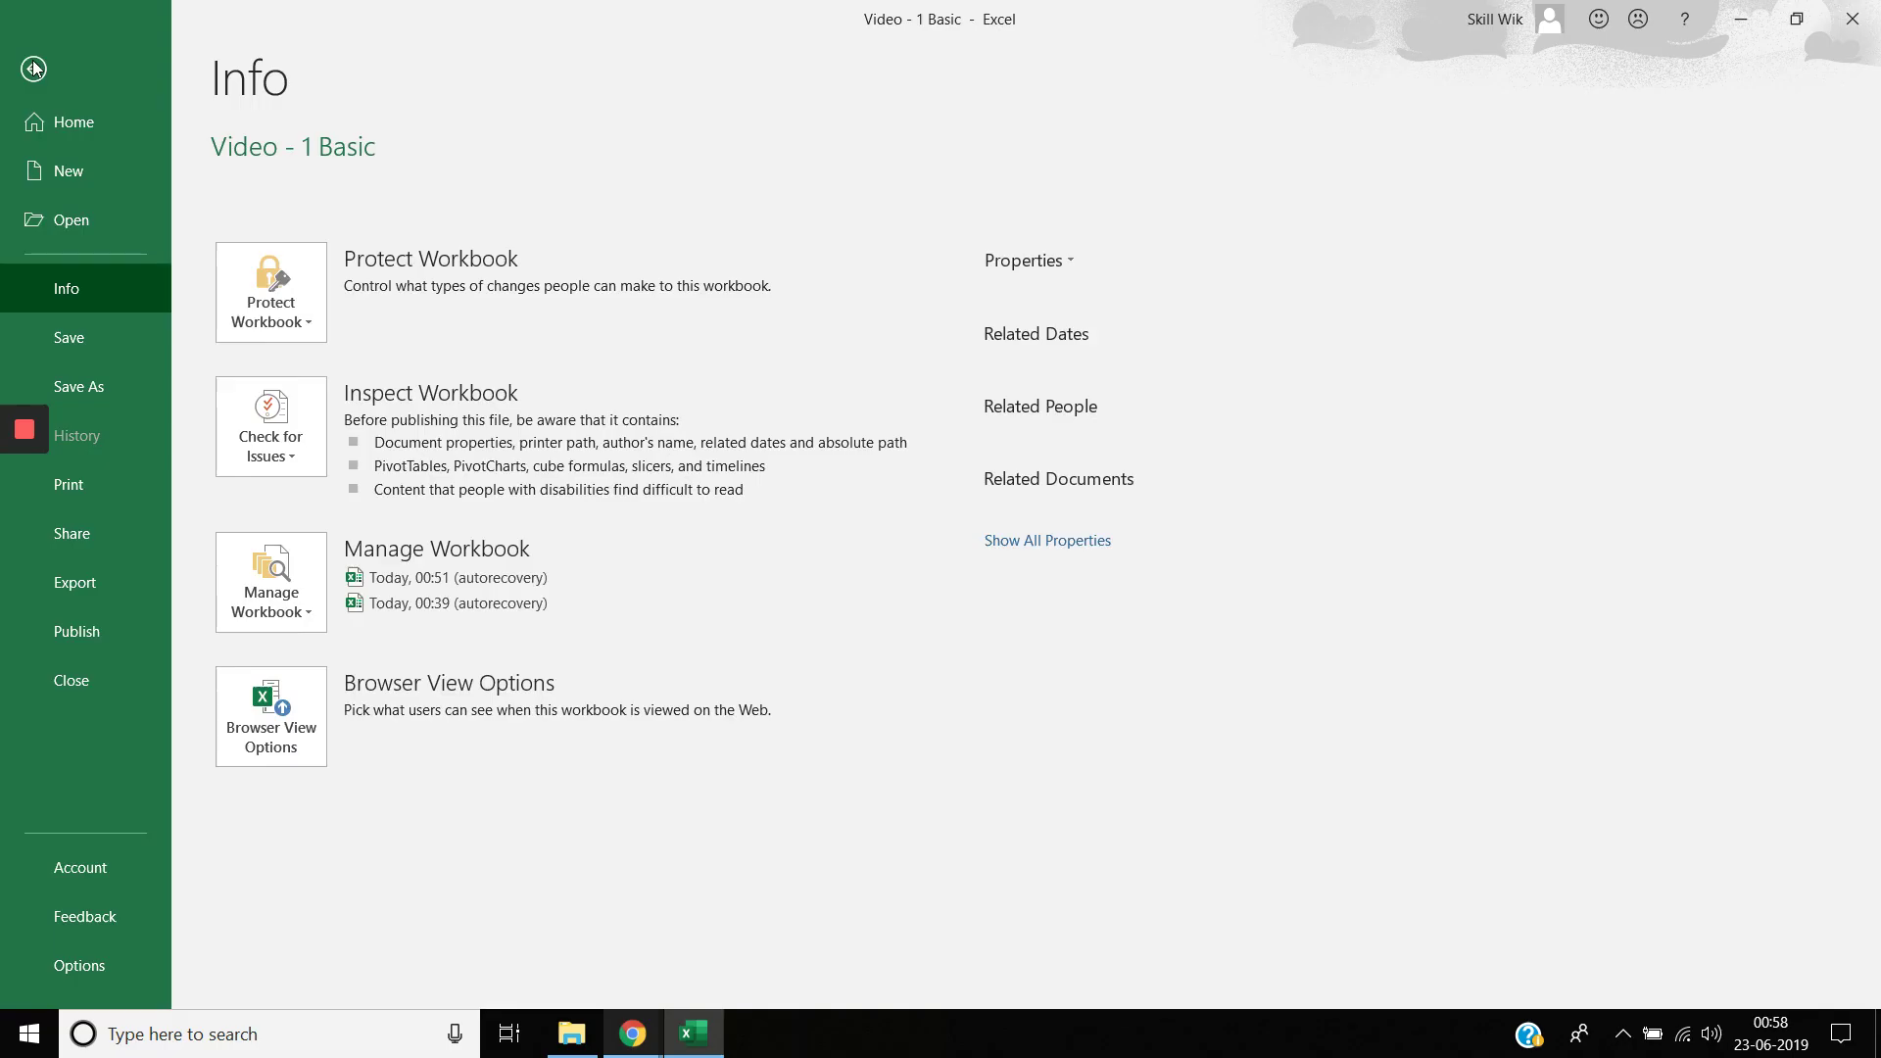
pyautogui.click(125, 503)
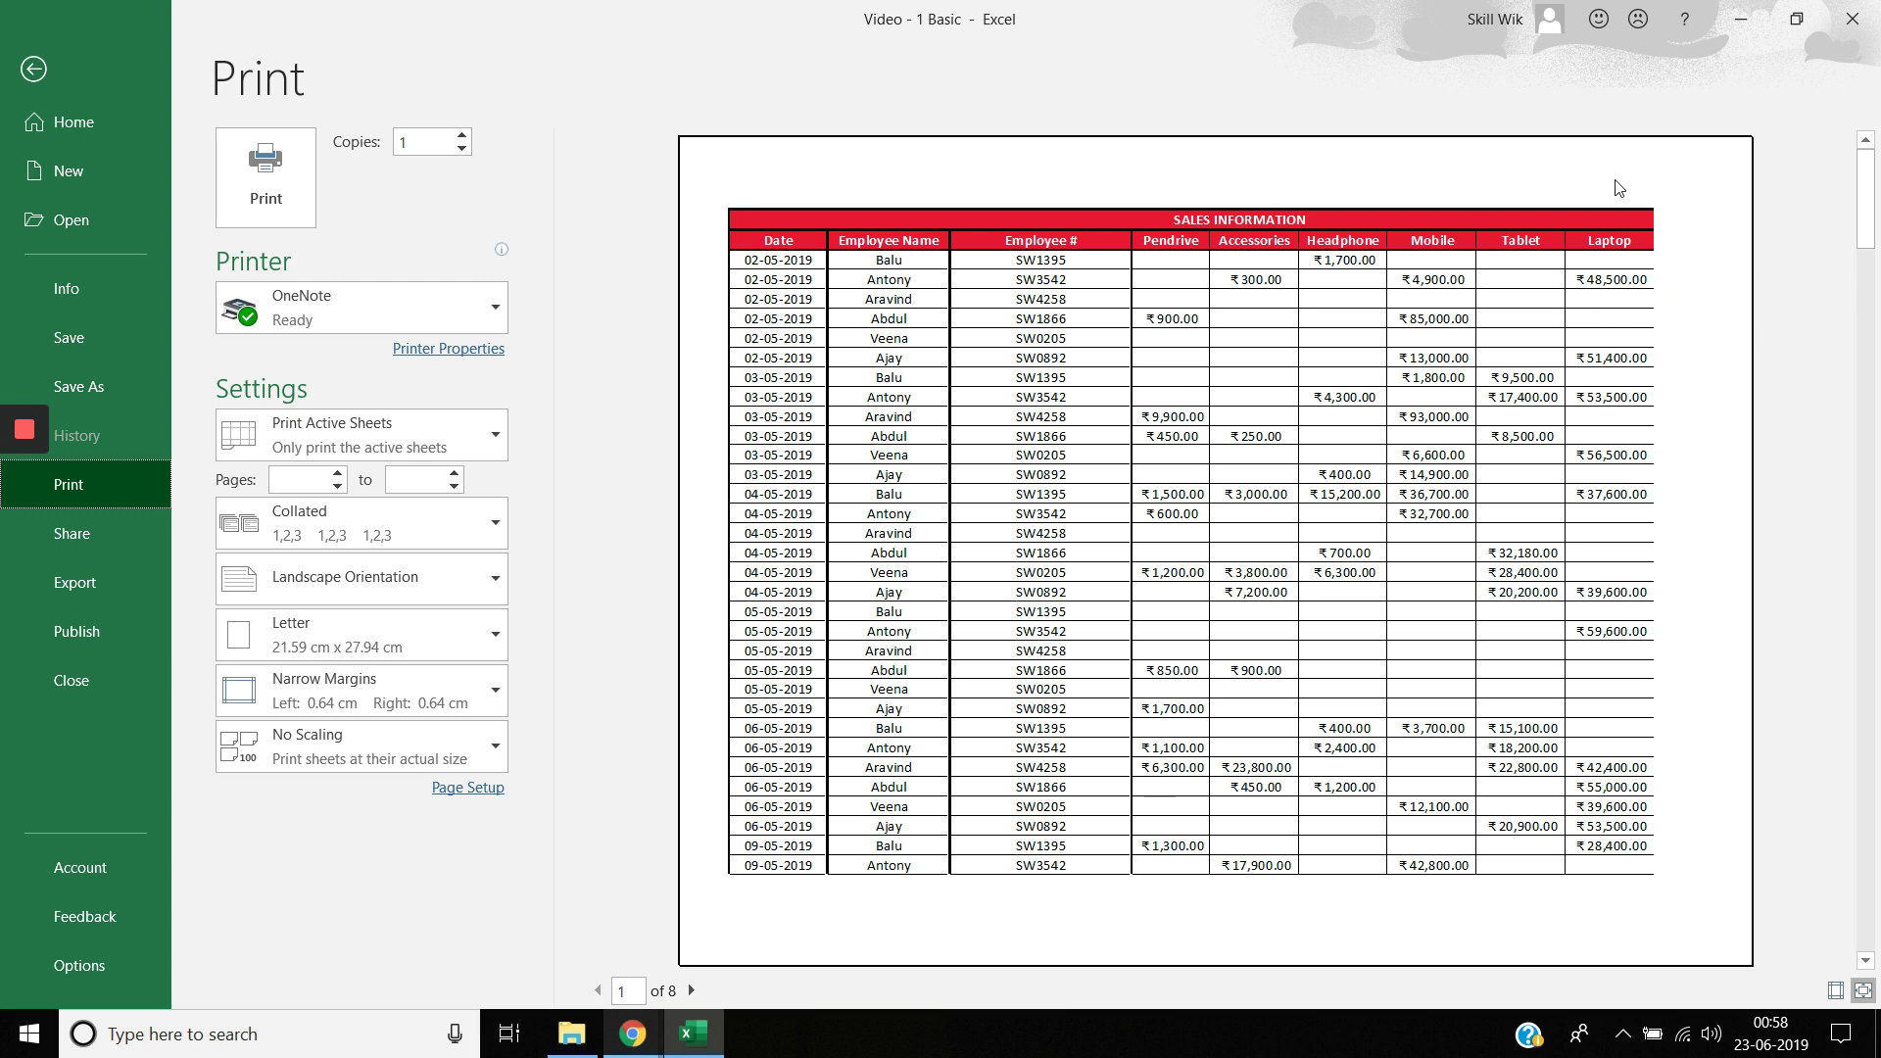
pyautogui.click(33, 69)
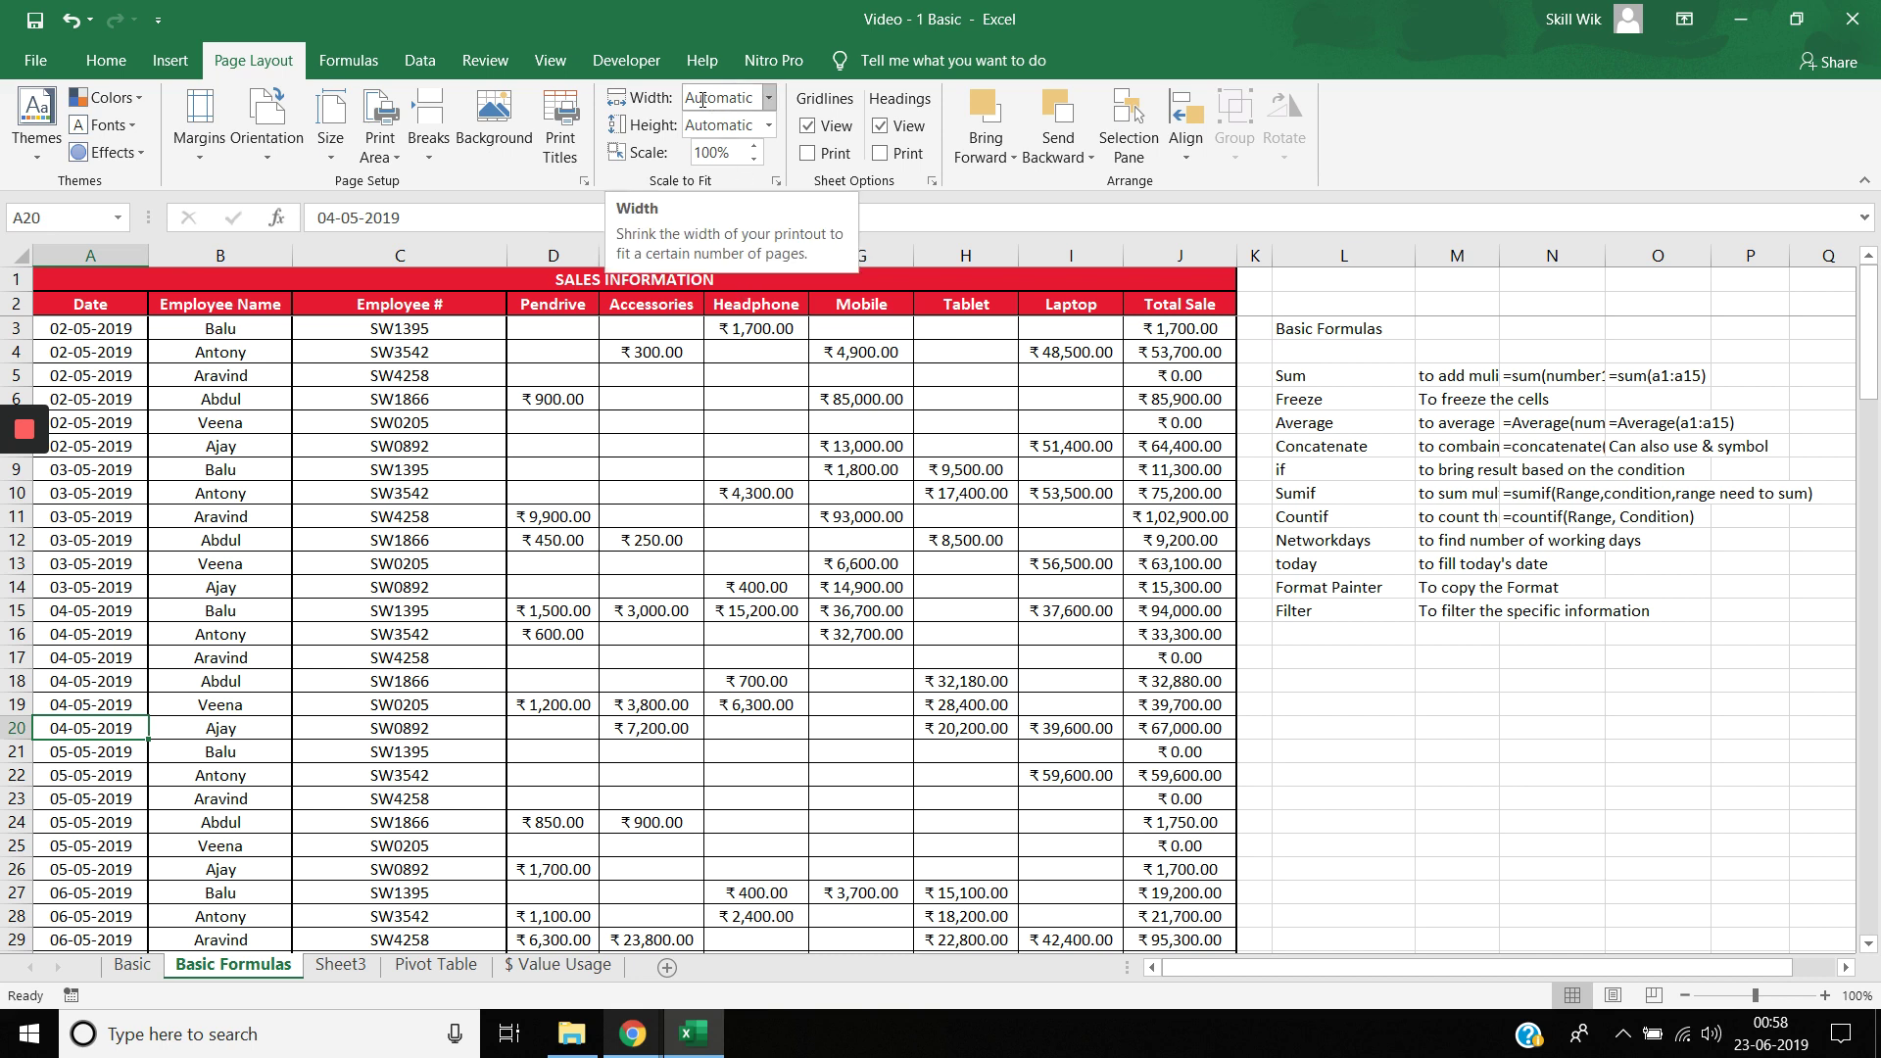
# Set the Scale to Fit width to 1 page, then select across the sales table and back to A1
pyautogui.click(770, 98)
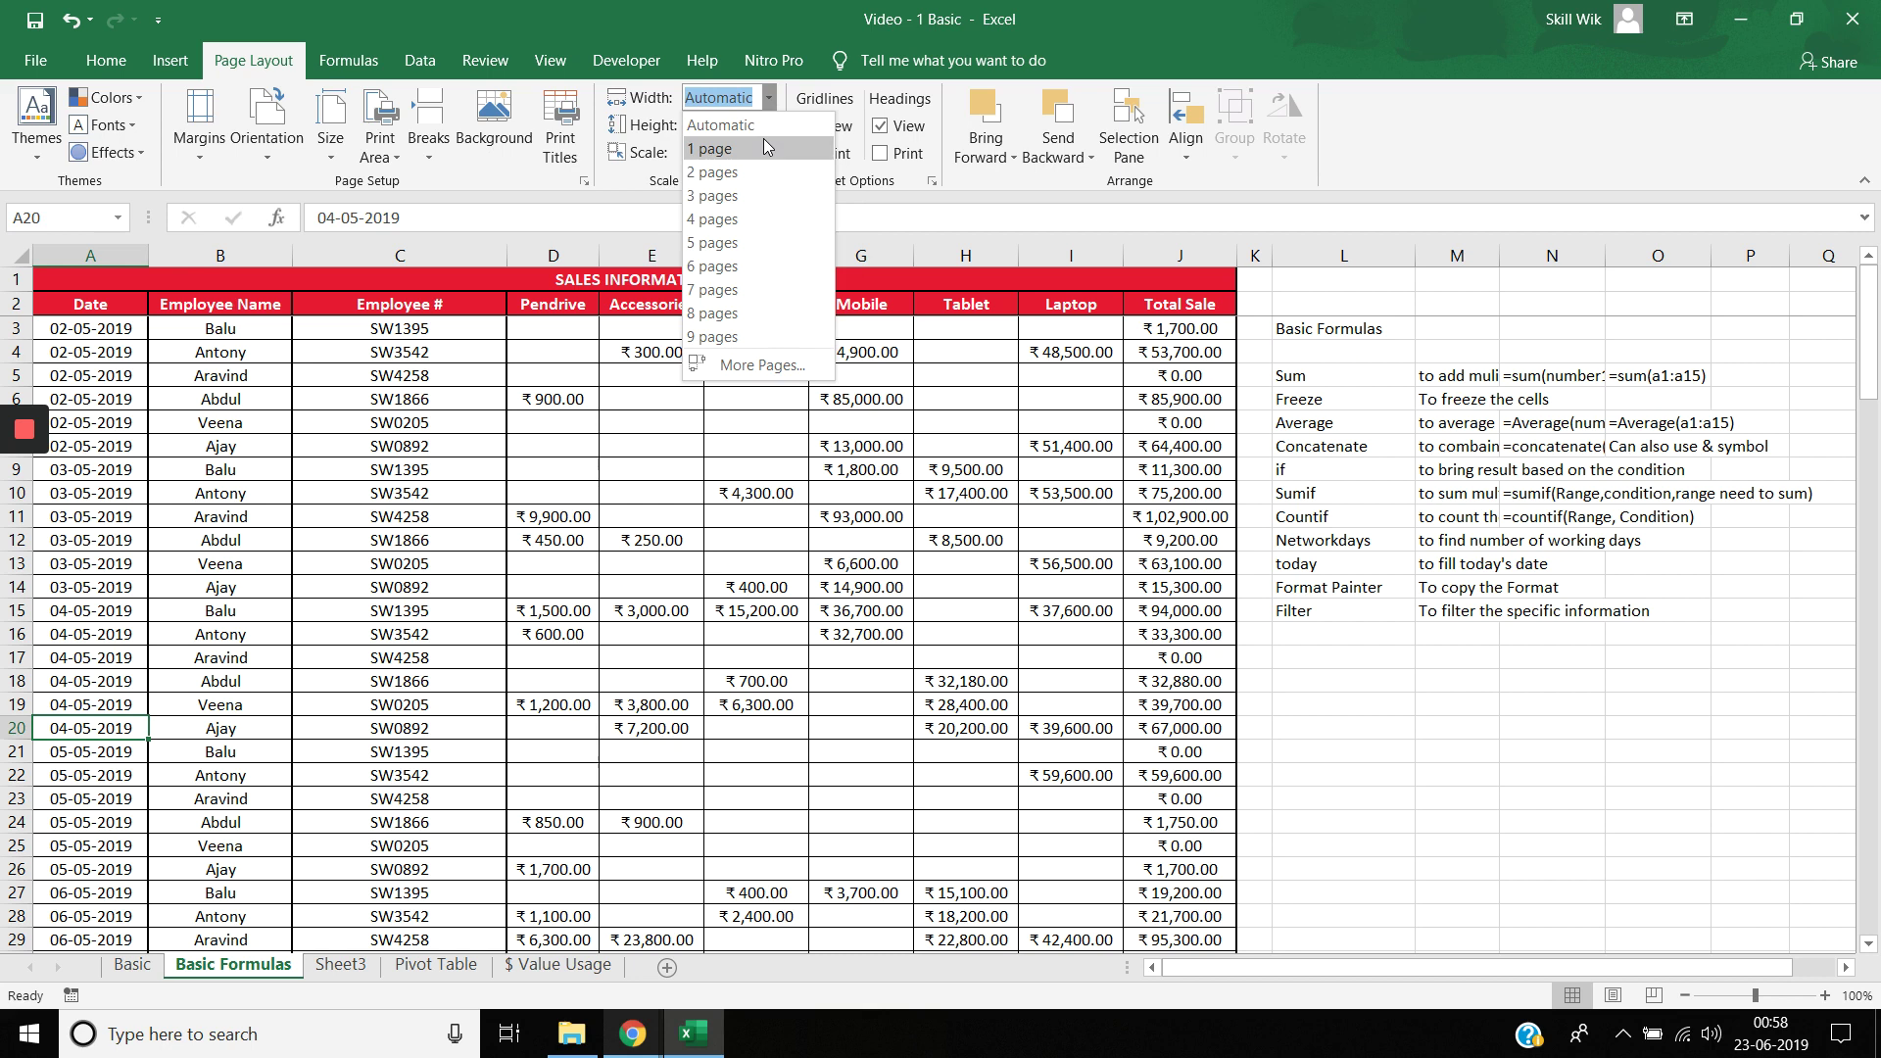
pyautogui.click(762, 148)
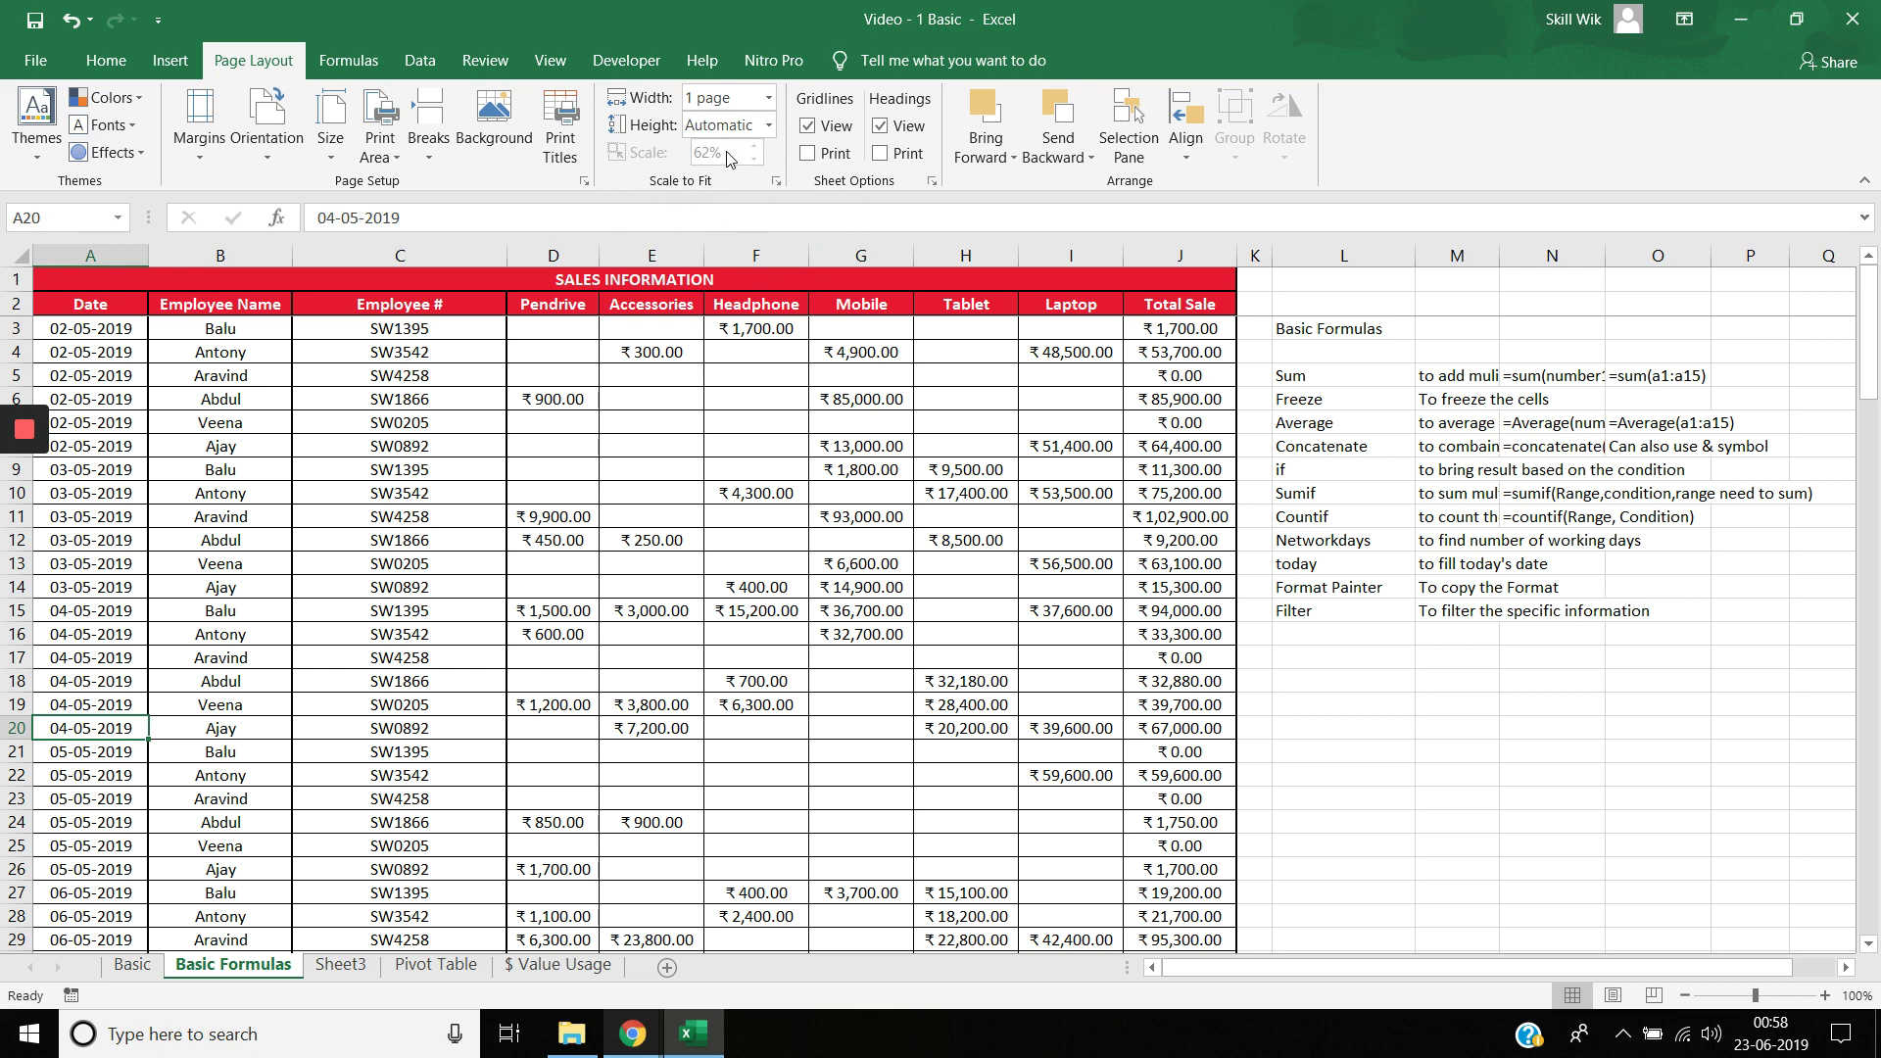
pyautogui.moveTo(76, 271); pyautogui.dragTo(1800, 953)
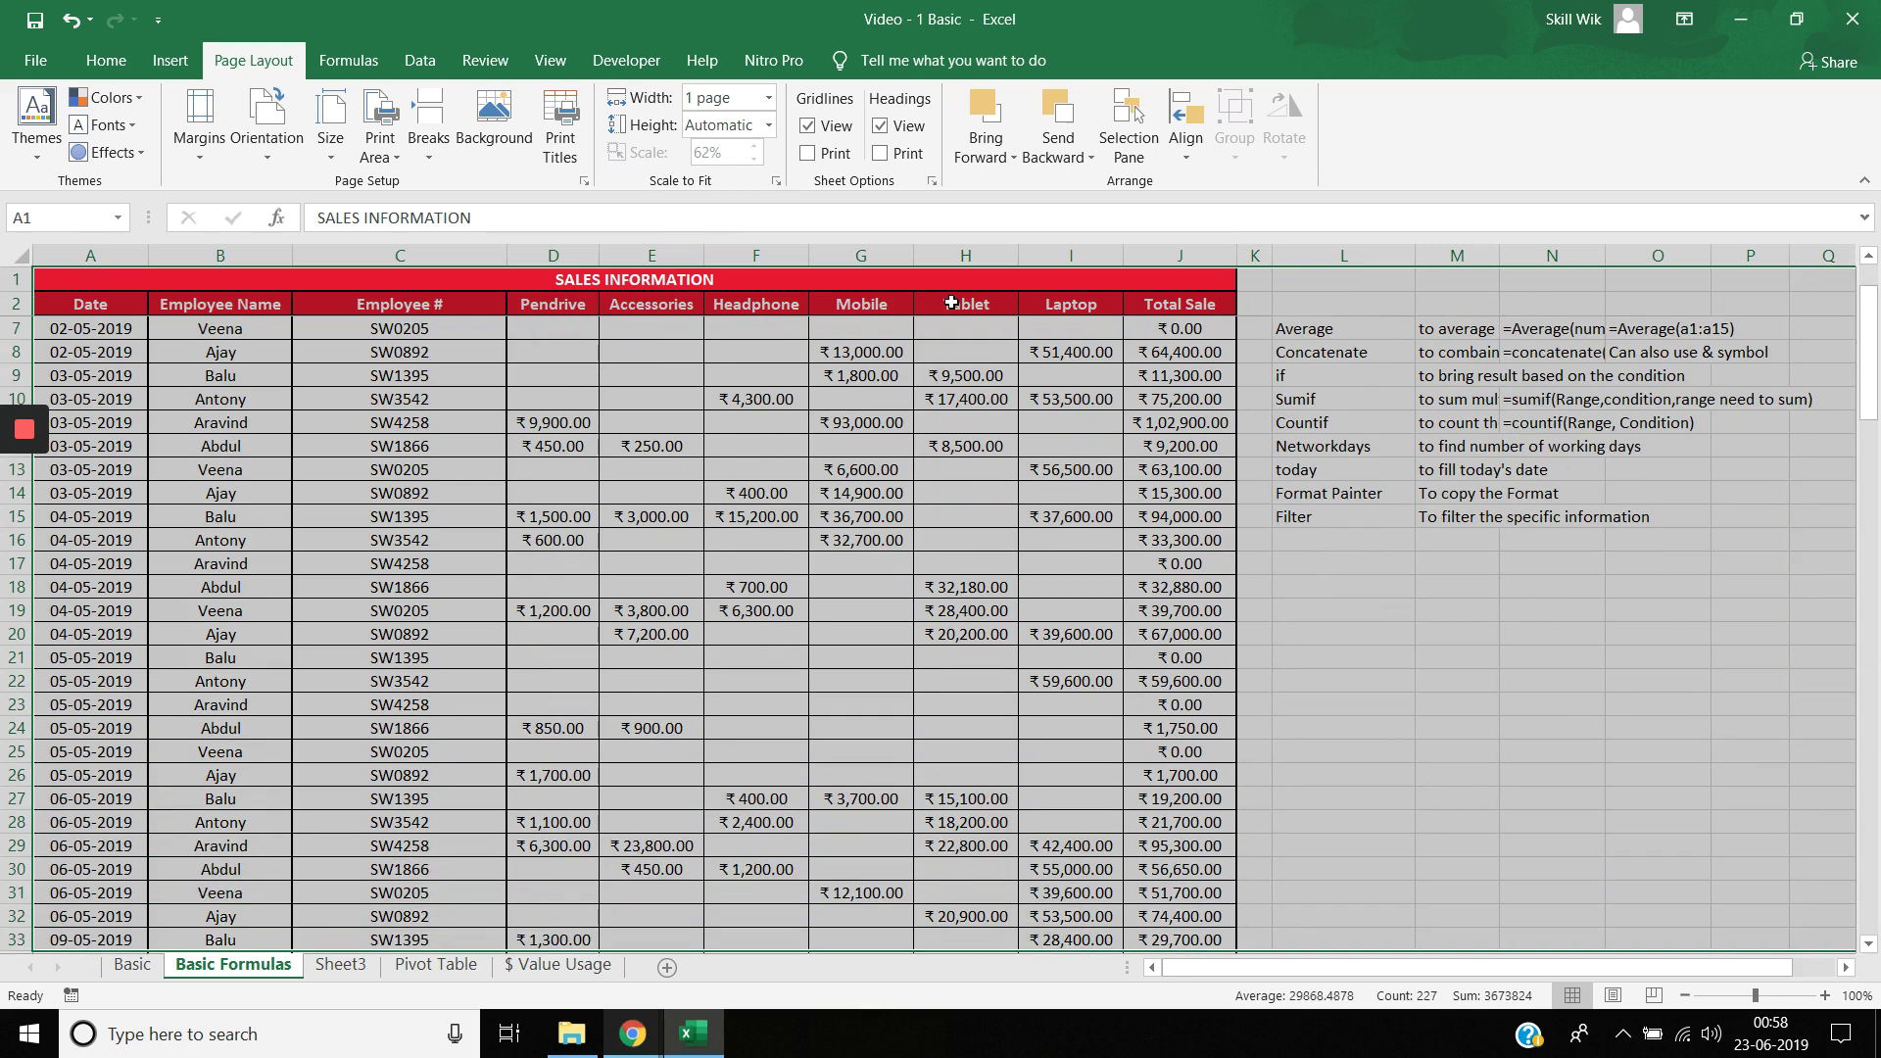
pyautogui.scroll(-4, 125, 705)
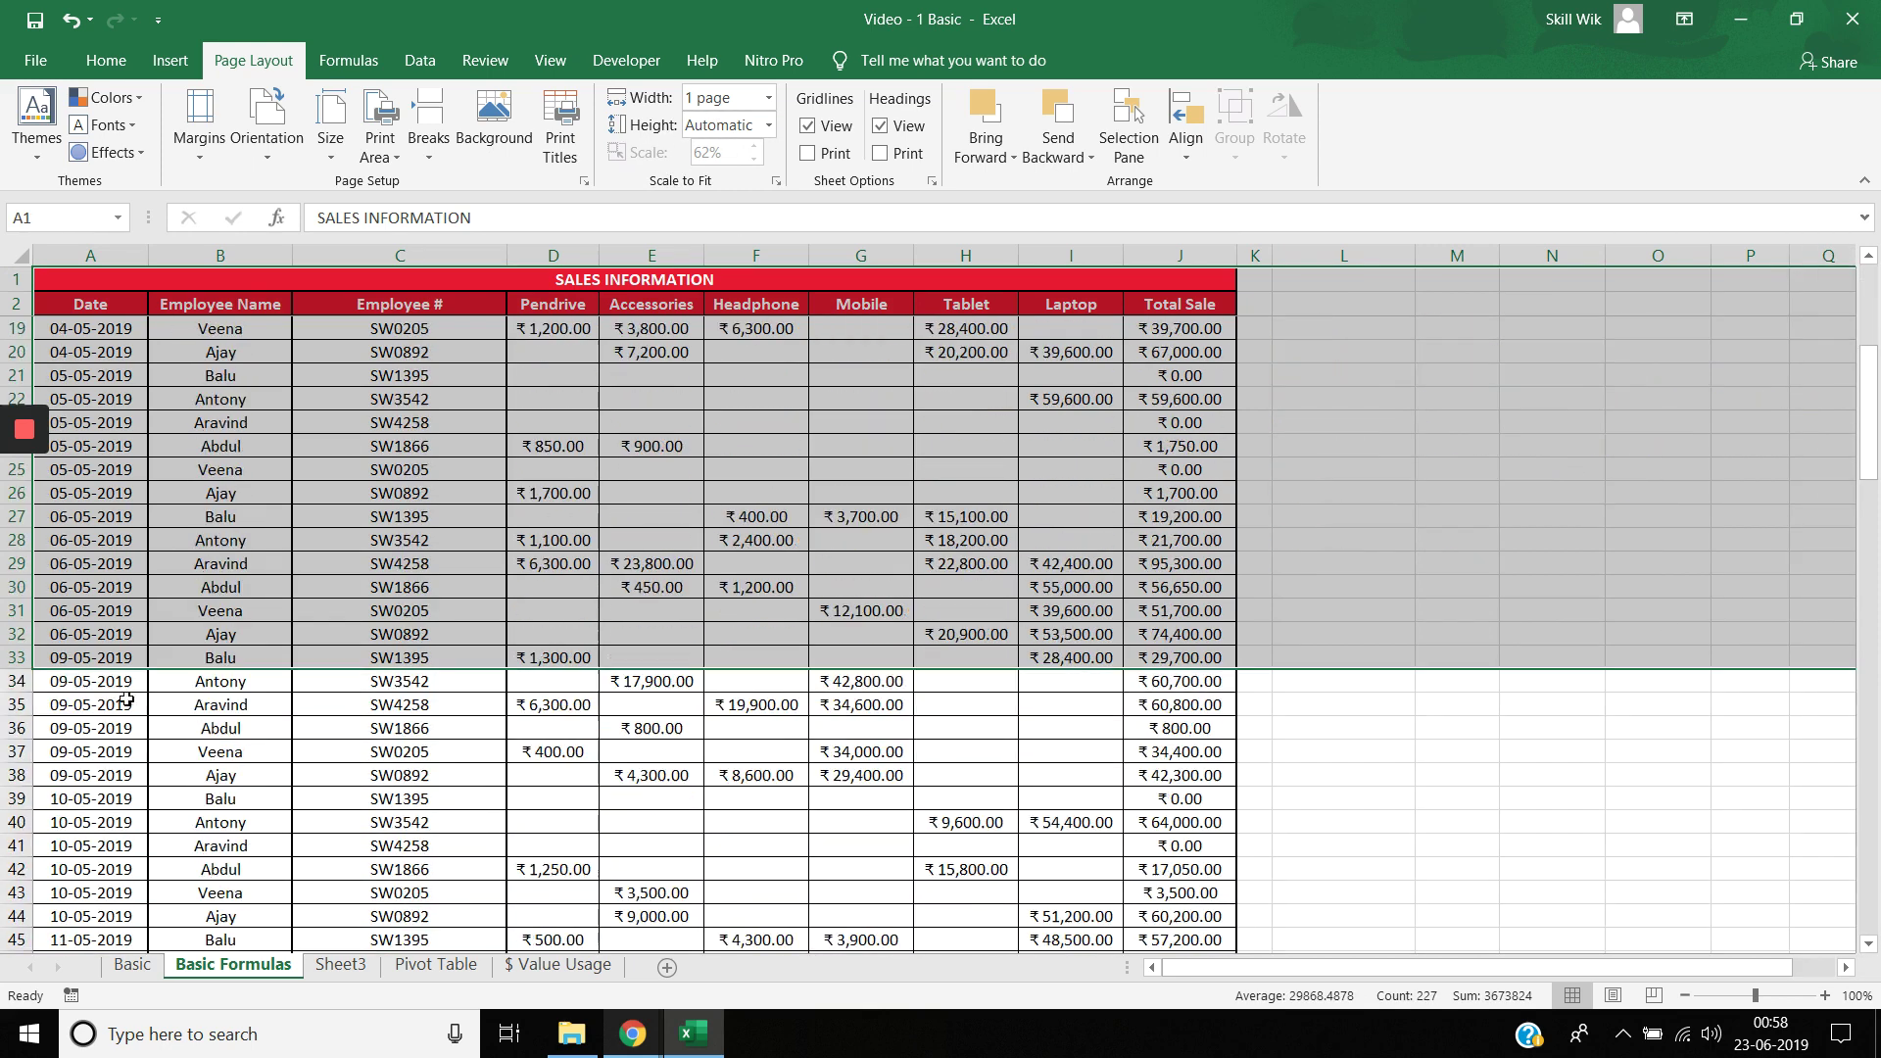
pyautogui.moveTo(49, 734); pyautogui.dragTo(593, 774)
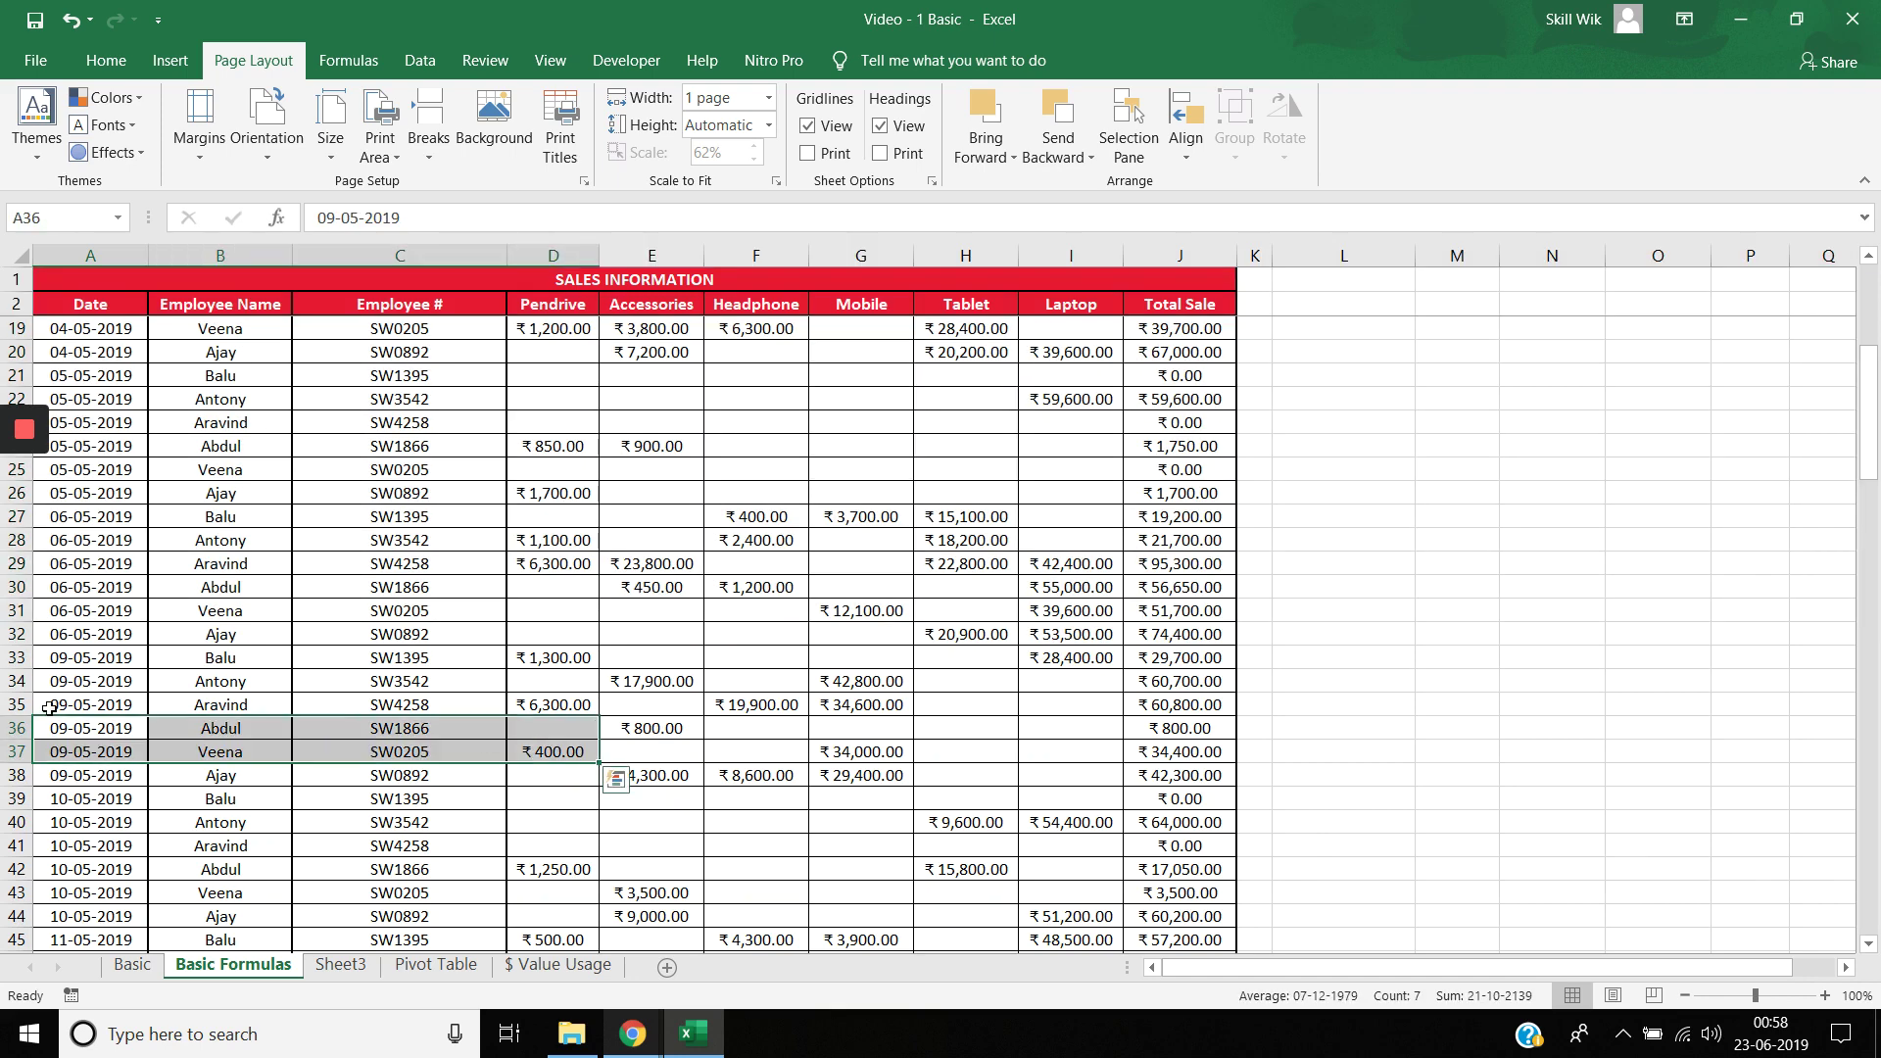
pyautogui.scroll(5, 205, 470)
pyautogui.click(71, 277)
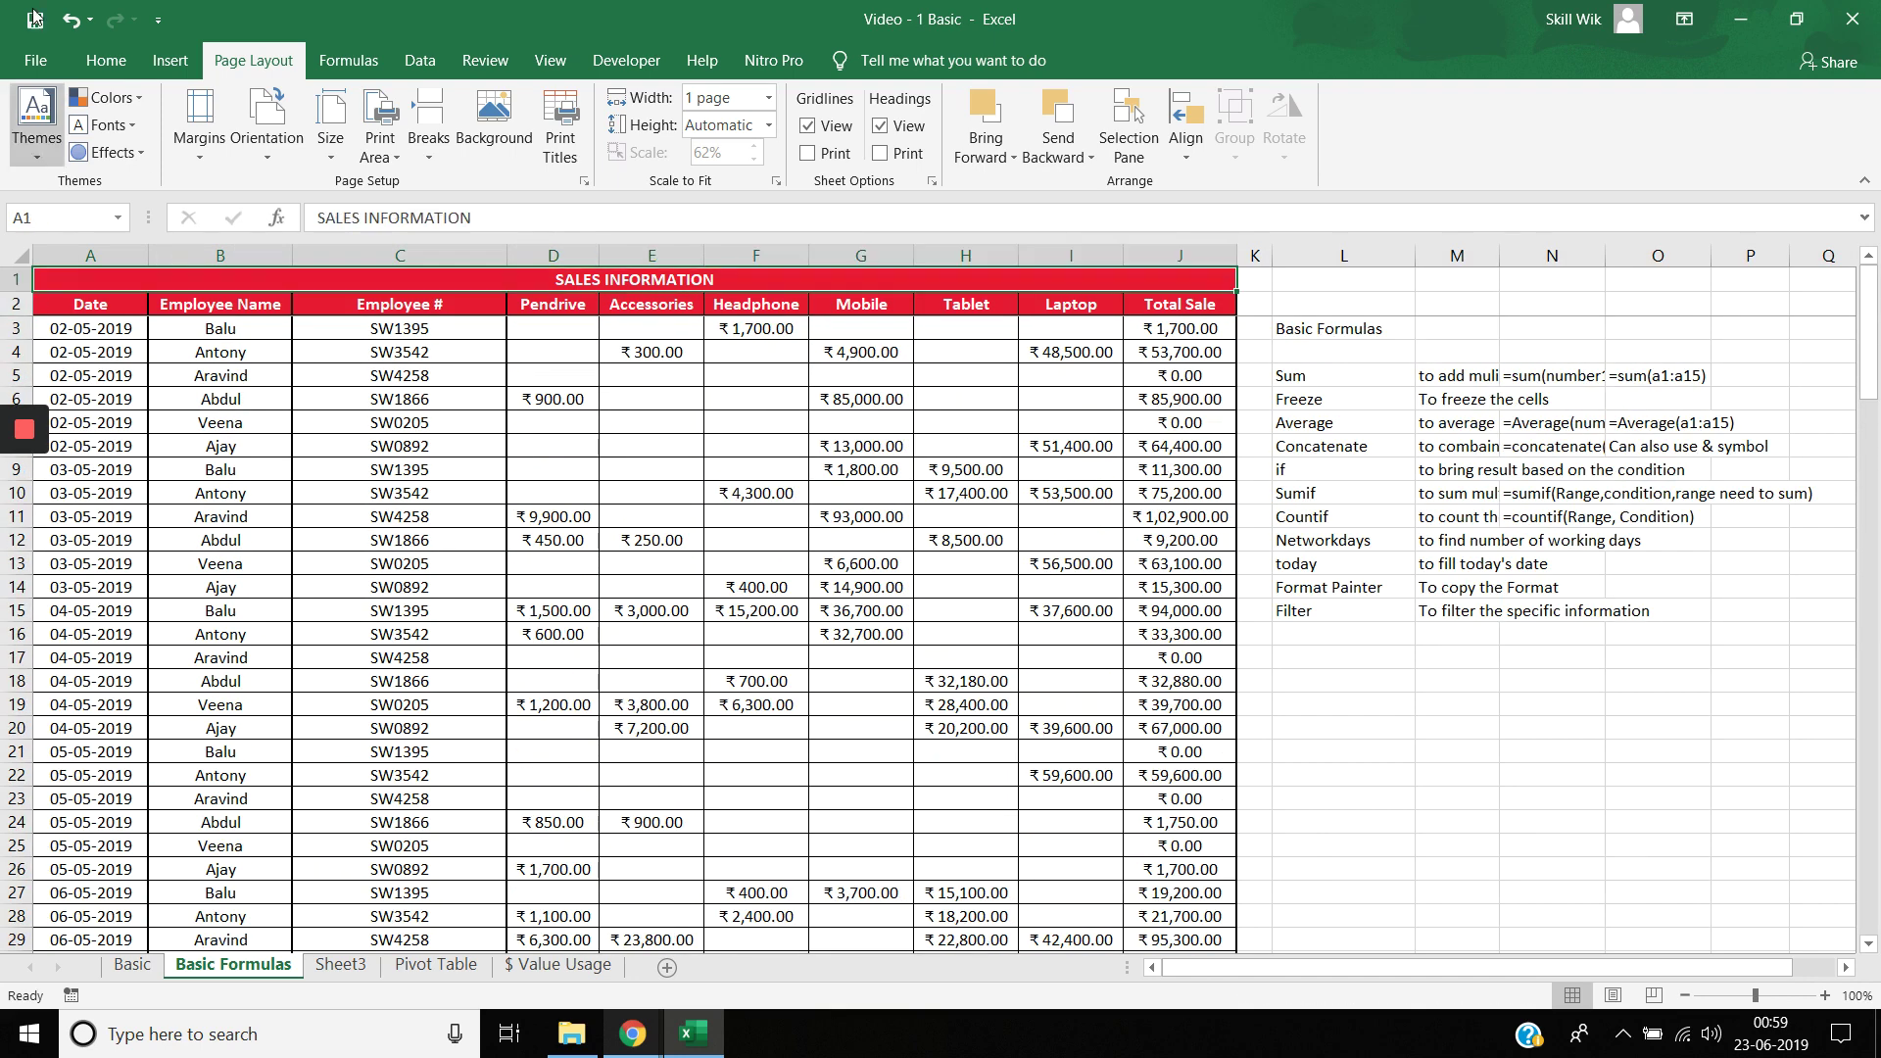
# Preview the 62%-scaled printout across all 3 pages, then return to the worksheet
pyautogui.click(35, 51)
pyautogui.click(103, 500)
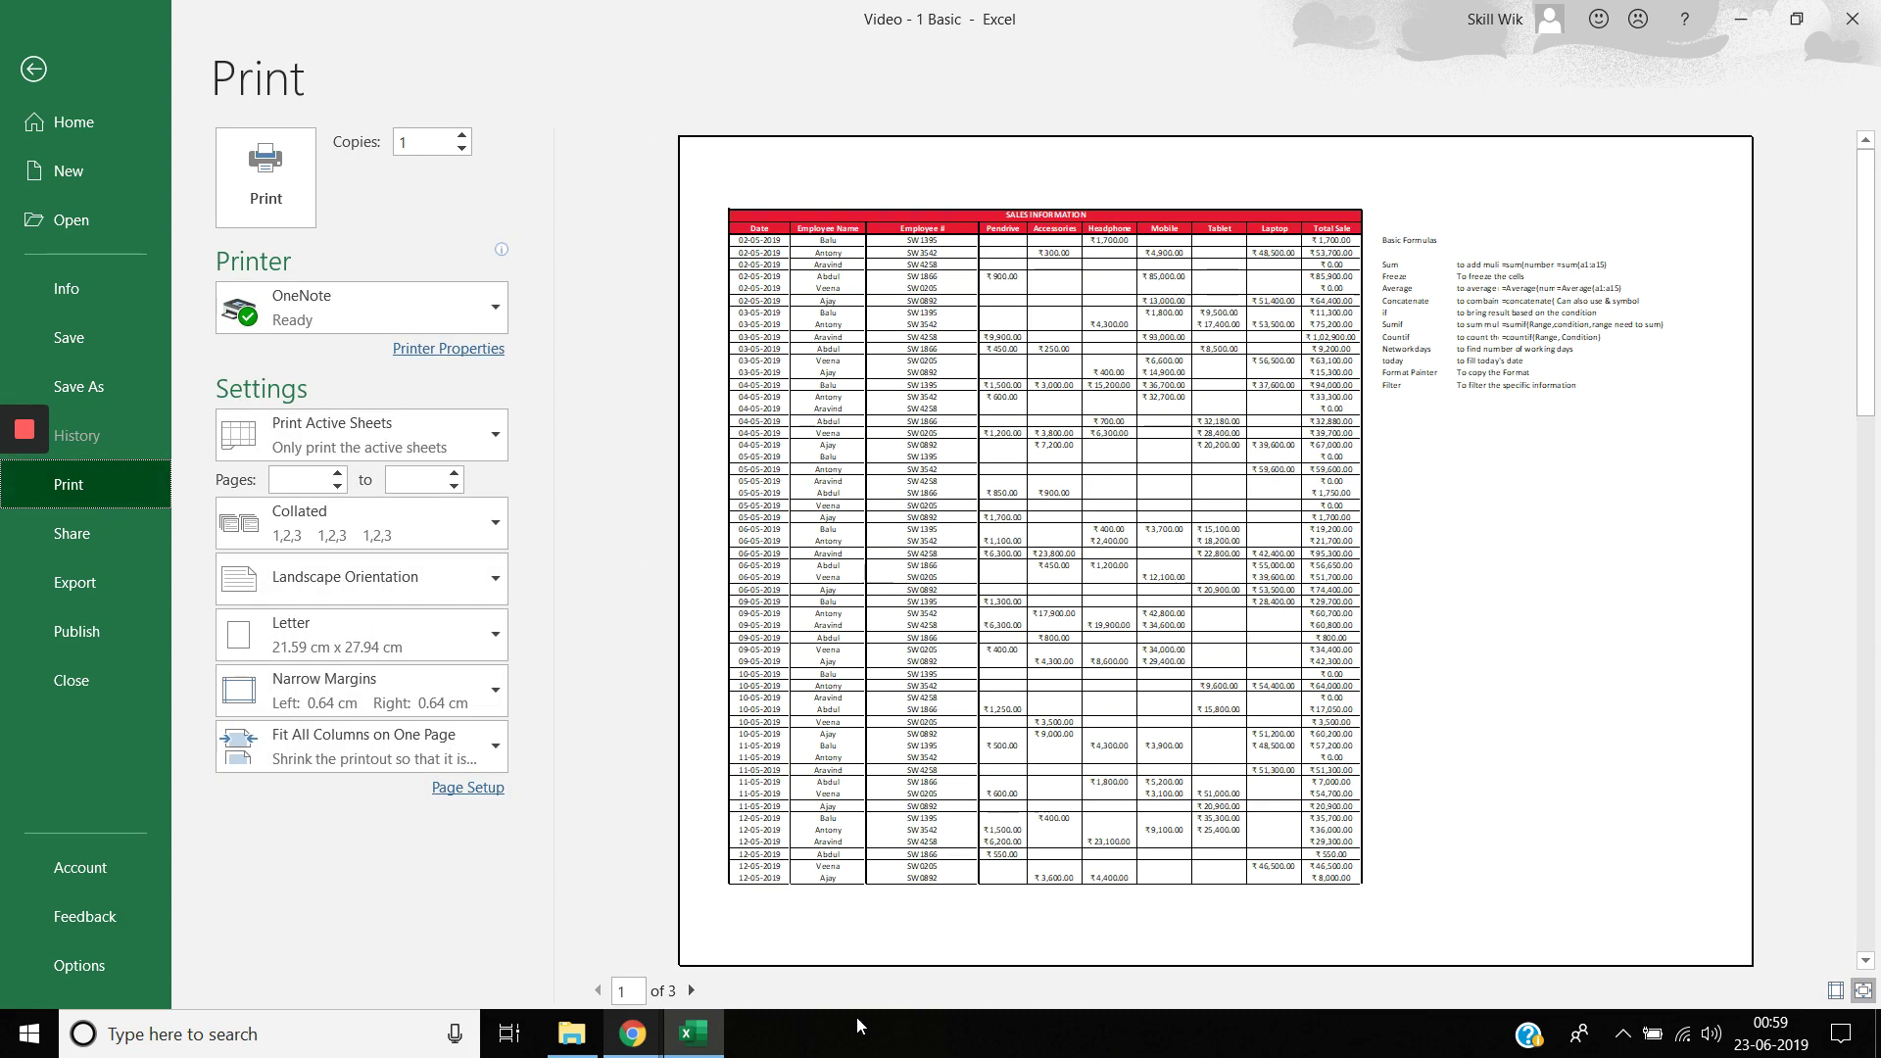
pyautogui.click(693, 991)
pyautogui.click(692, 991)
pyautogui.click(693, 991)
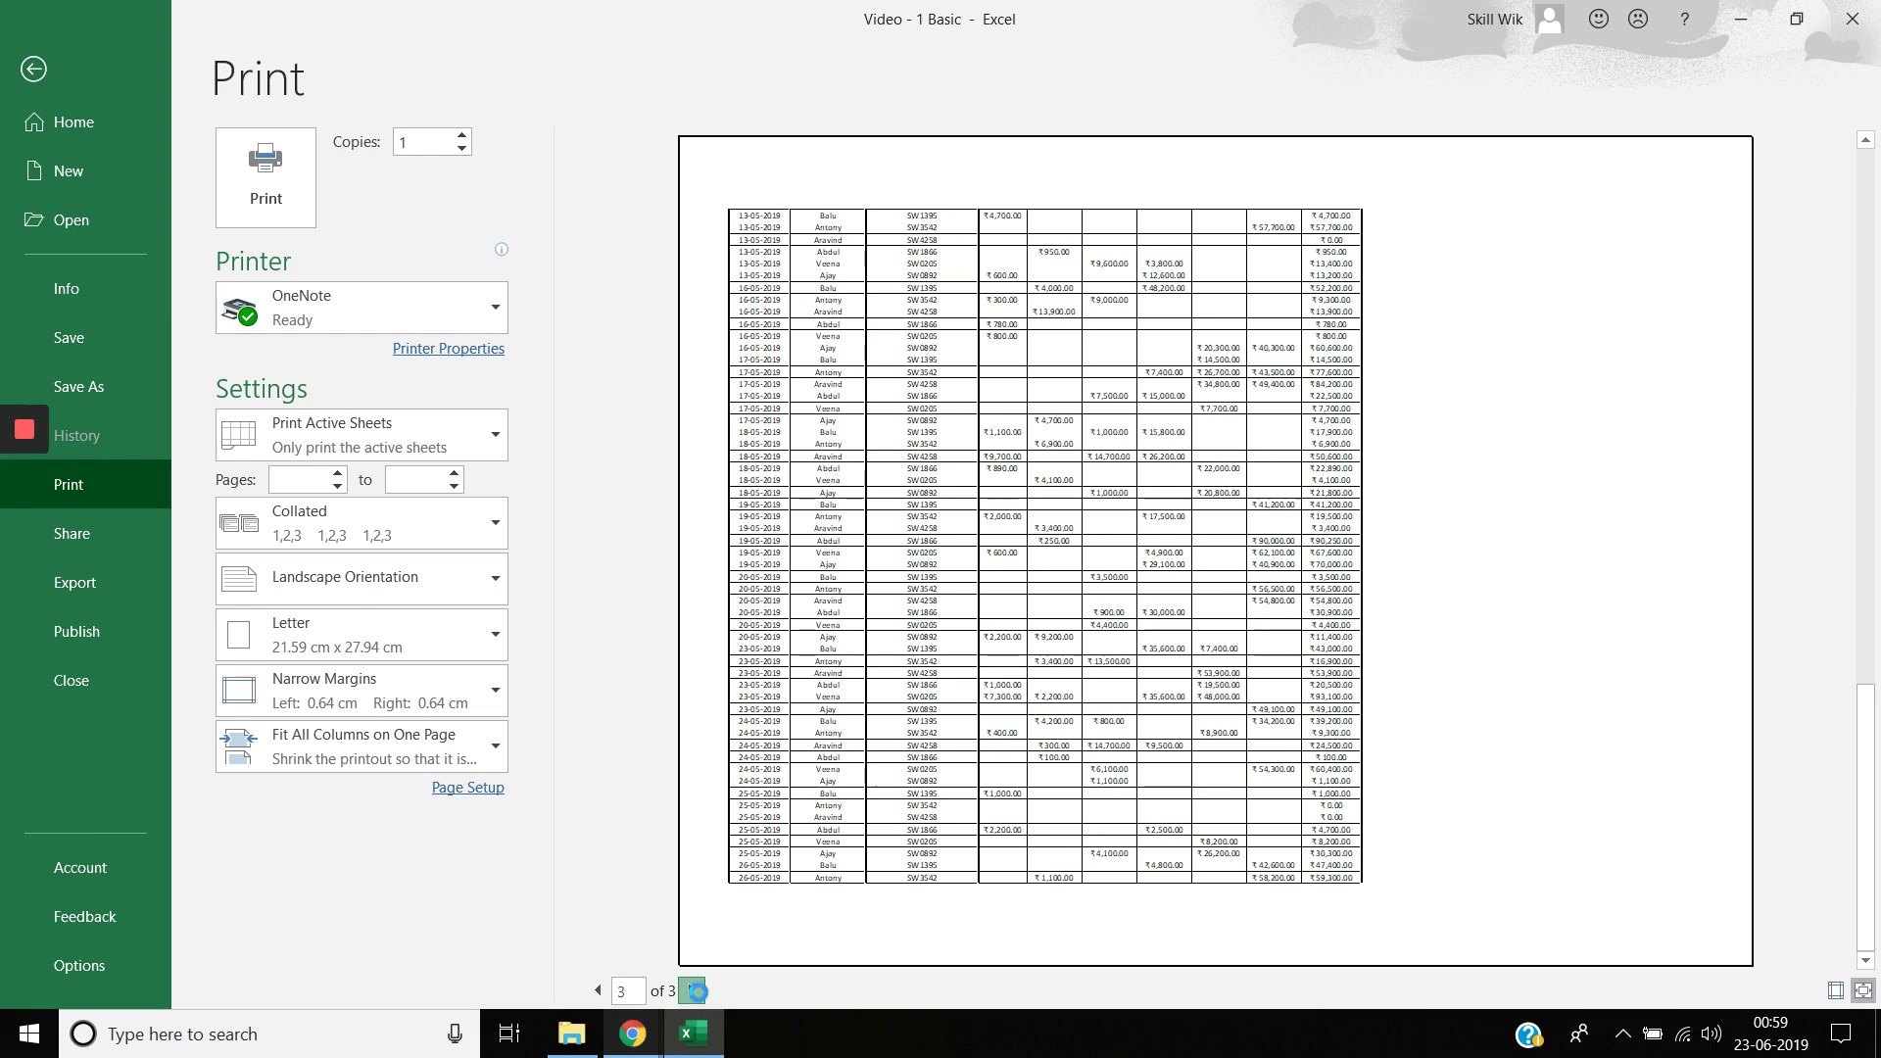
pyautogui.click(34, 69)
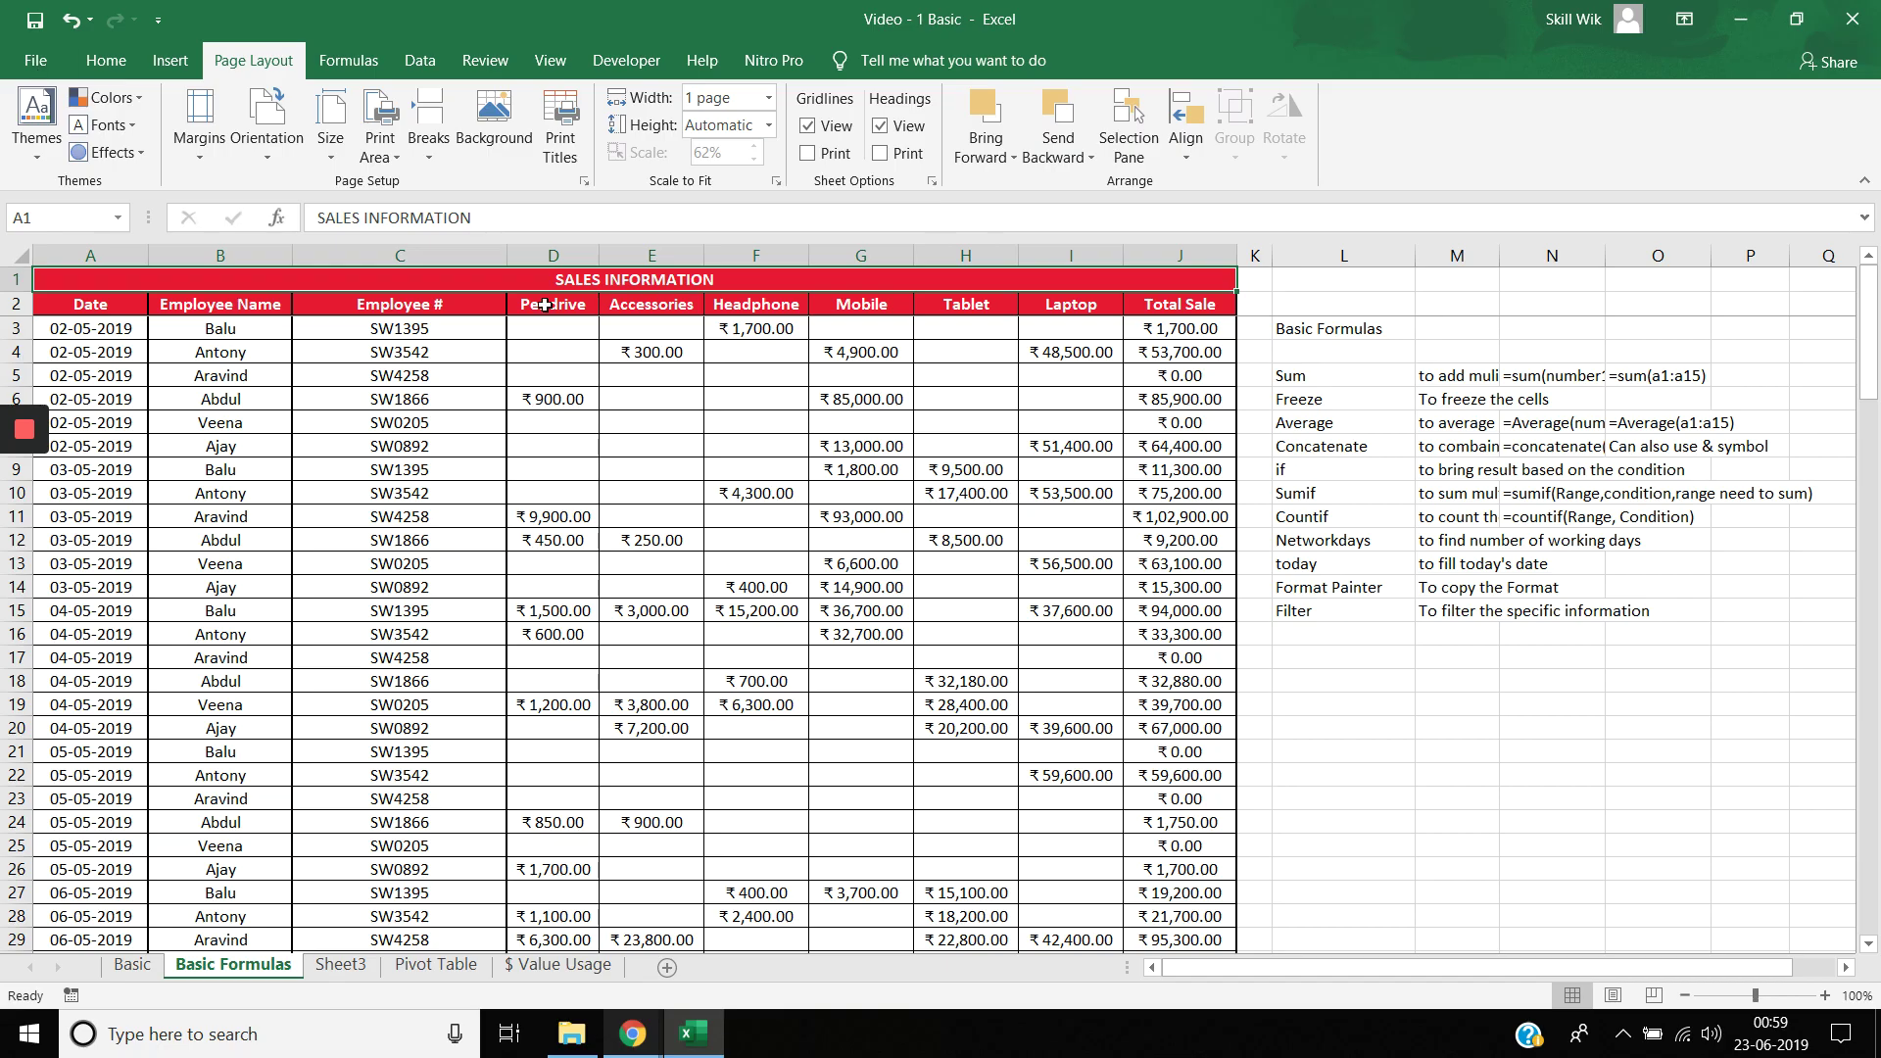
# Set the Scale to Fit height to 1 page and switch orientation to portrait
pyautogui.click(768, 126)
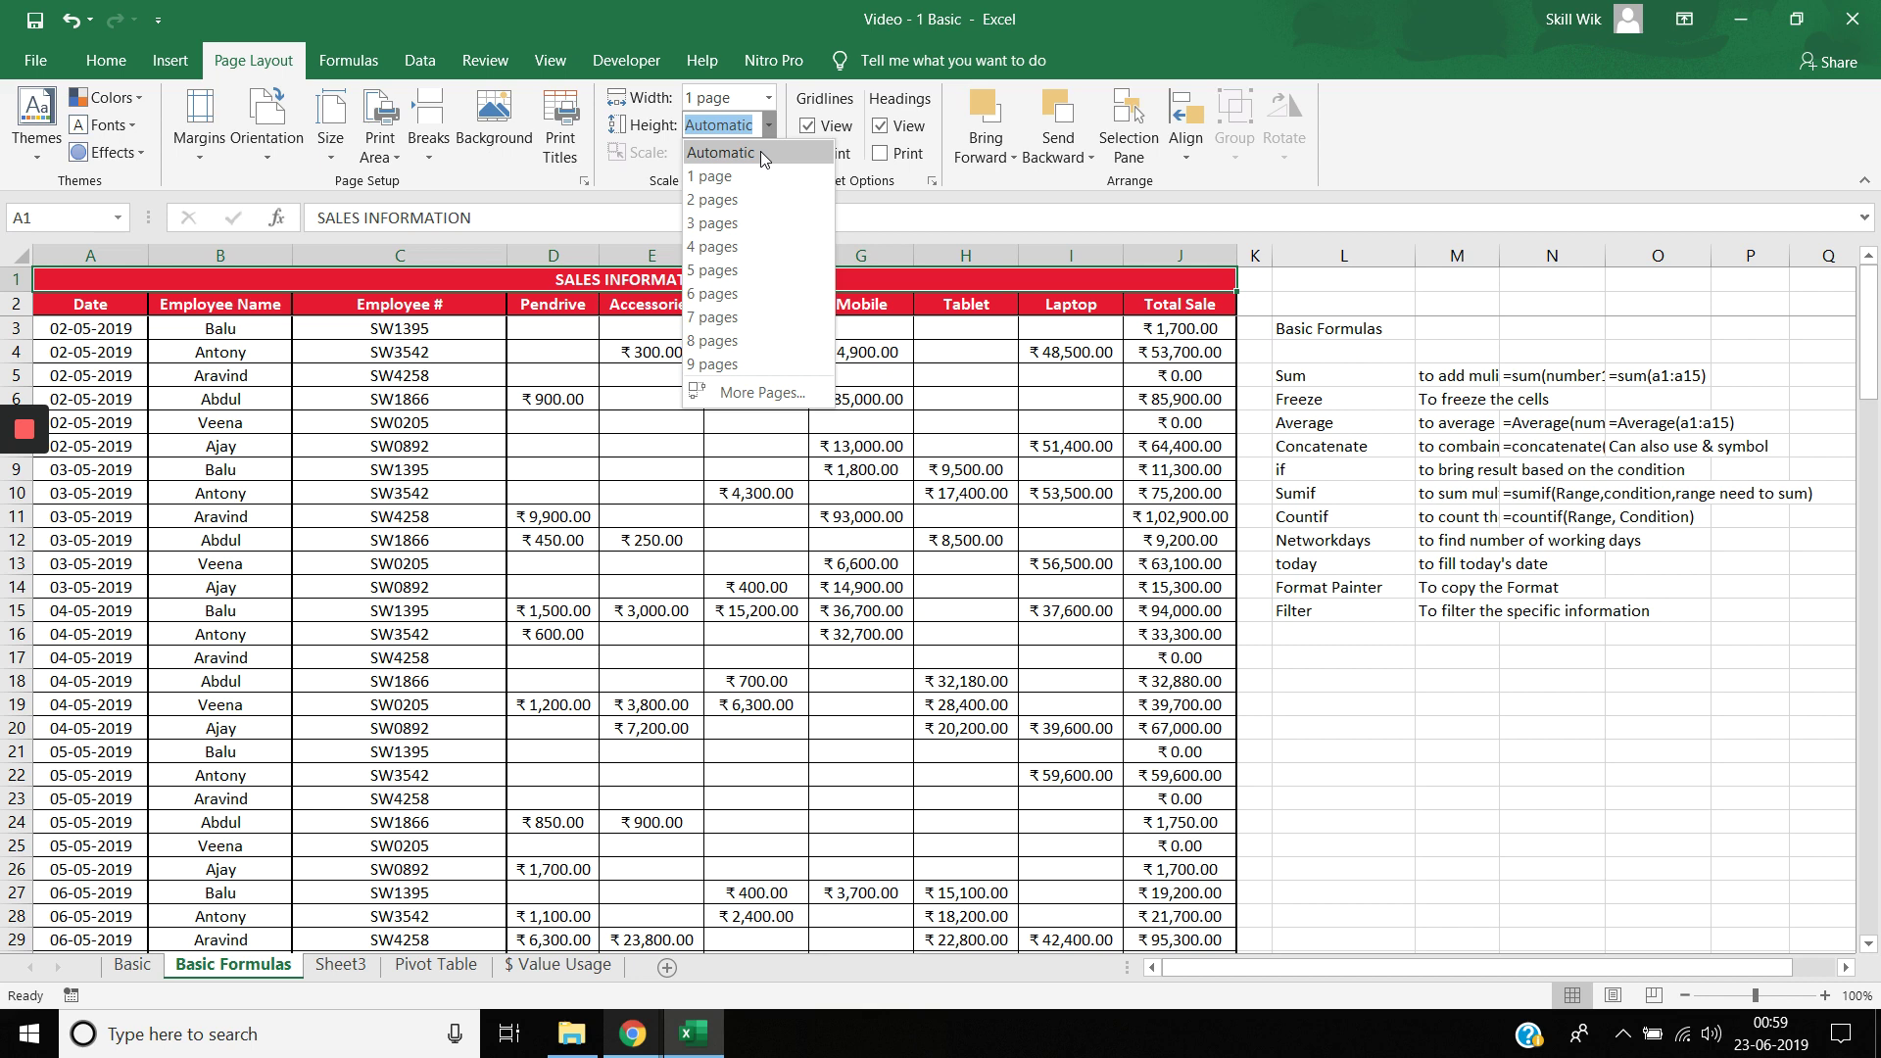
pyautogui.click(708, 176)
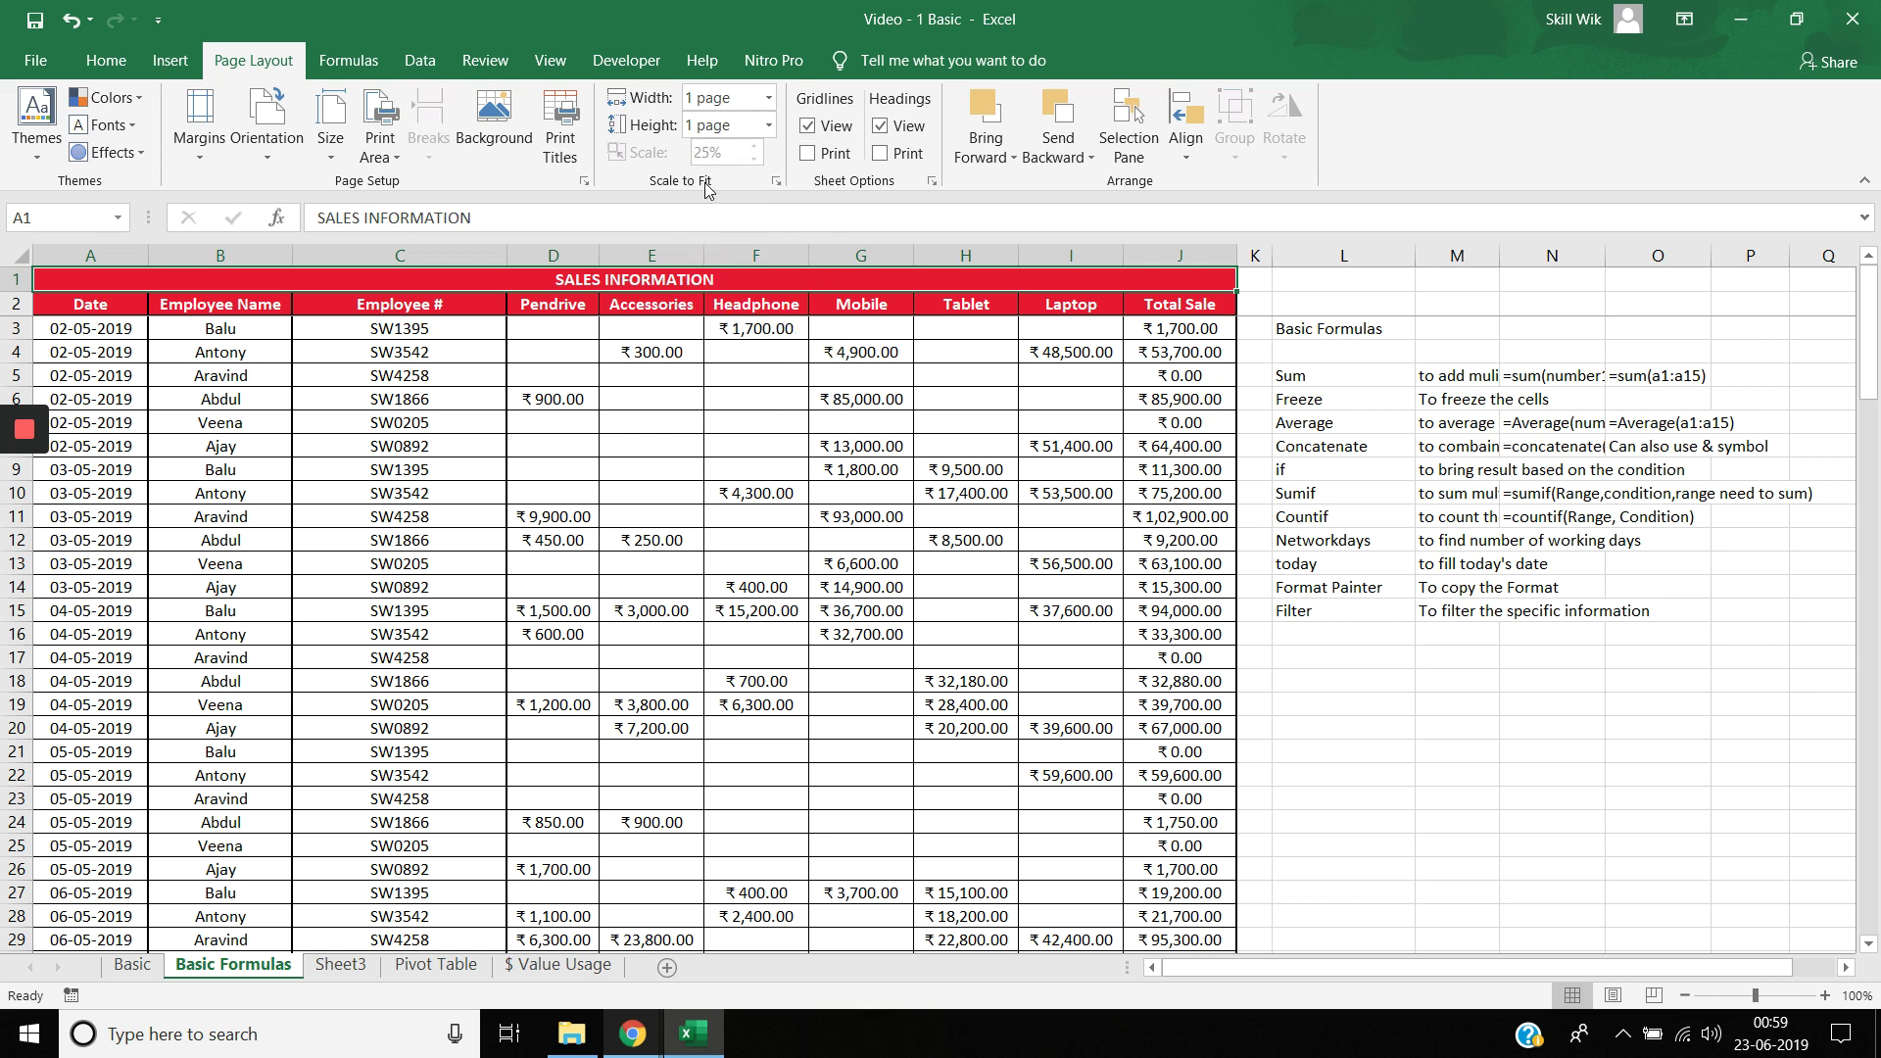
pyautogui.click(267, 142)
pyautogui.click(298, 207)
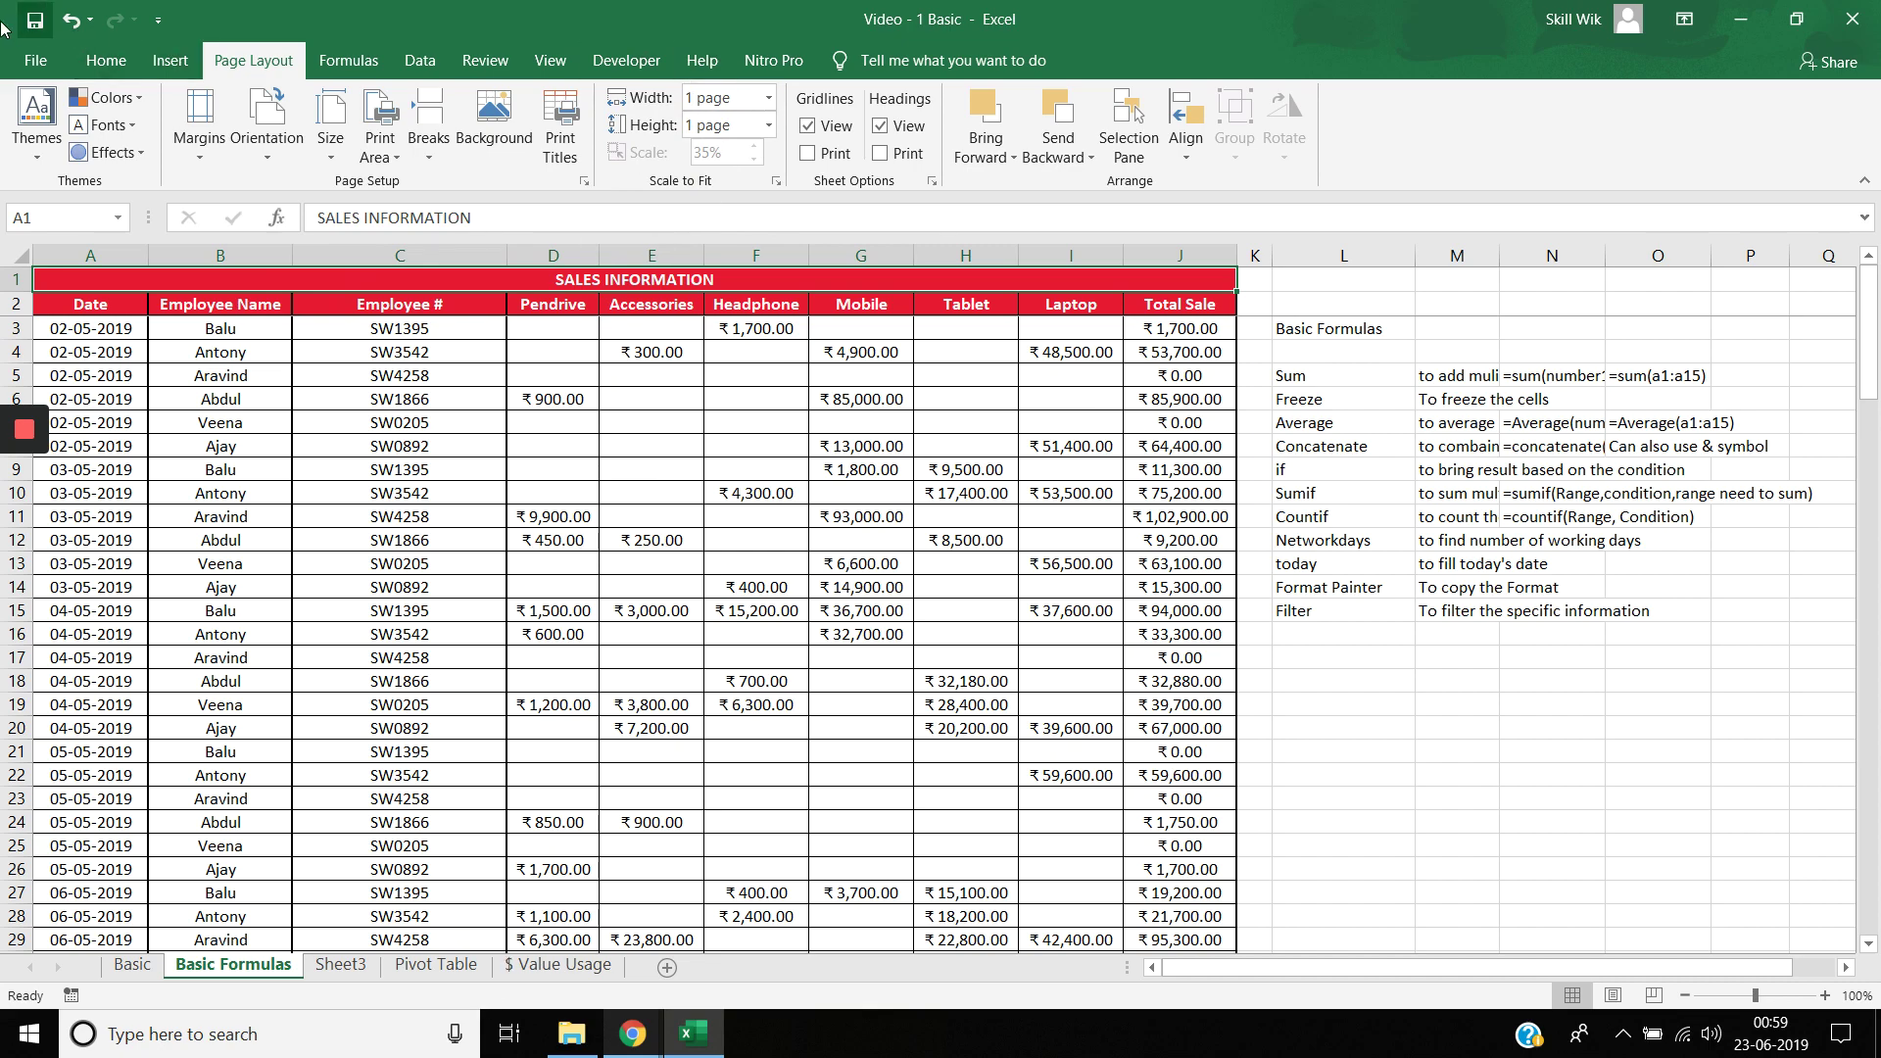
# Confirm in print preview that the sheet fits one page at 35%, then return
pyautogui.click(35, 60)
pyautogui.click(109, 492)
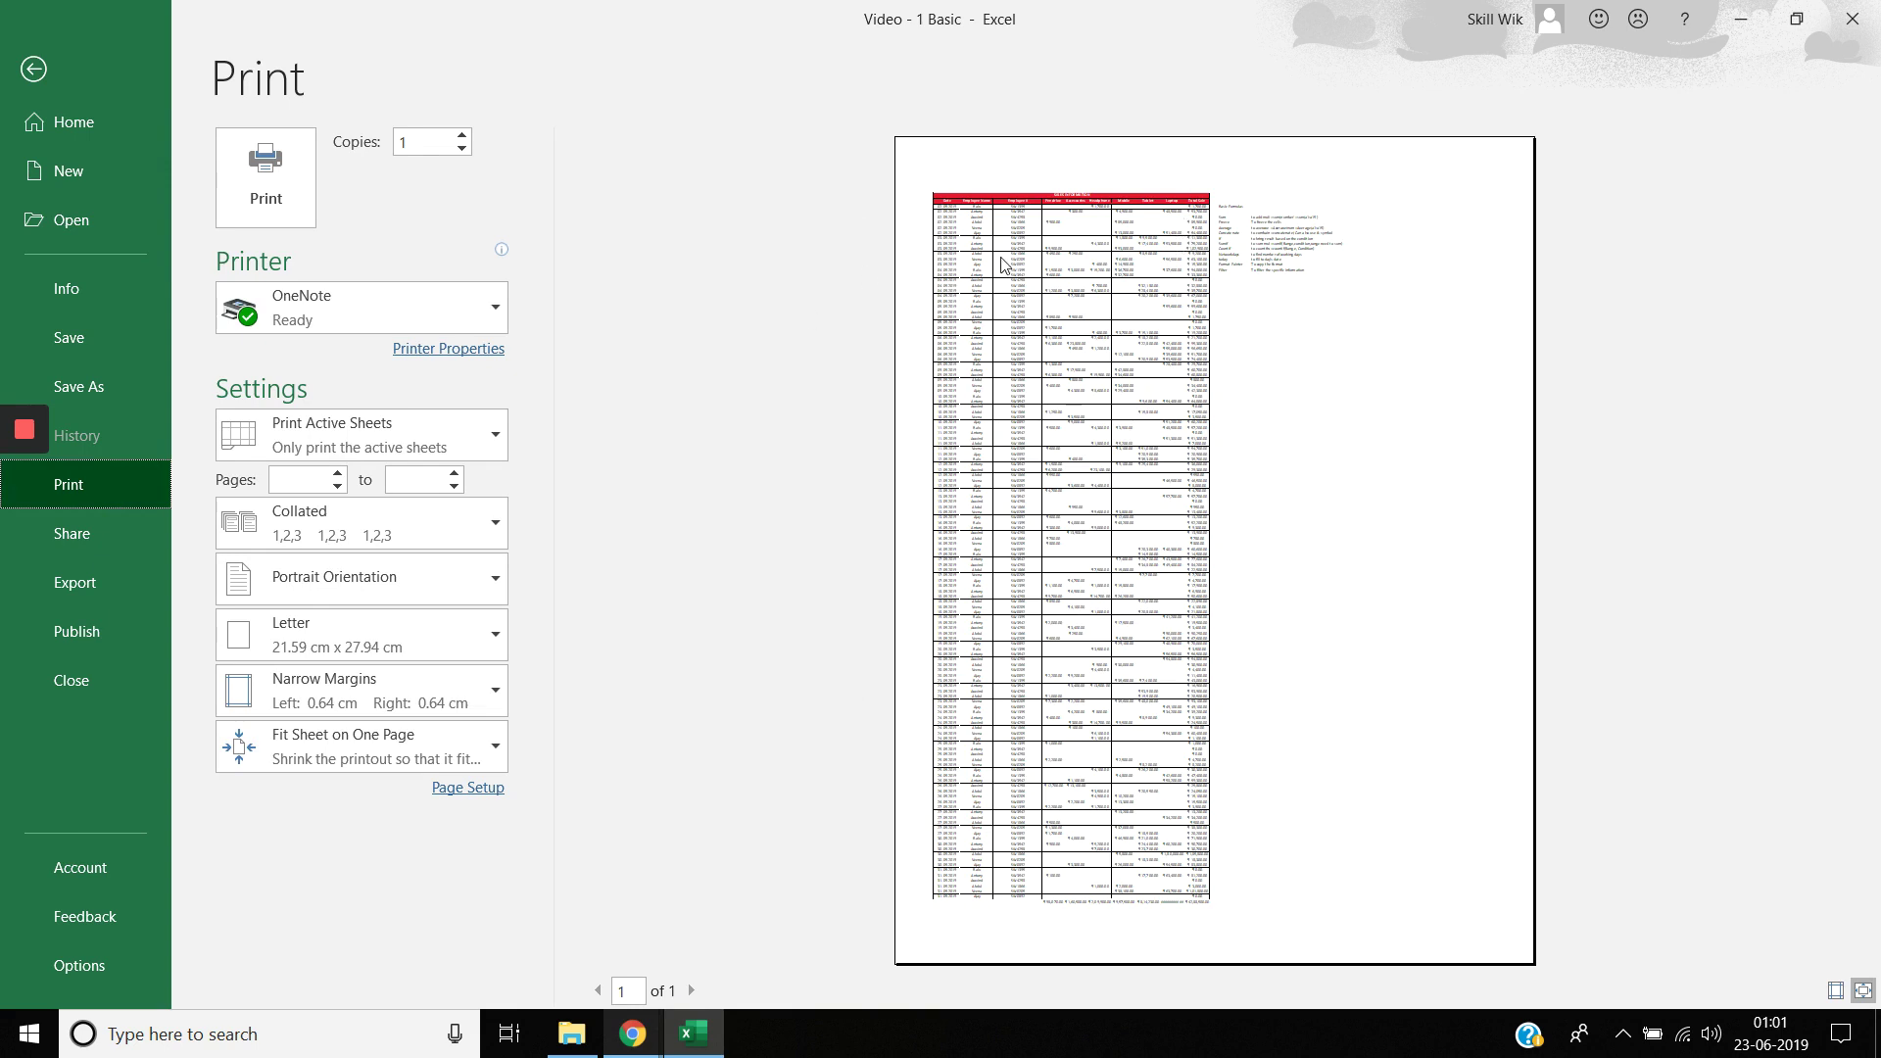
pyautogui.click(96, 50)
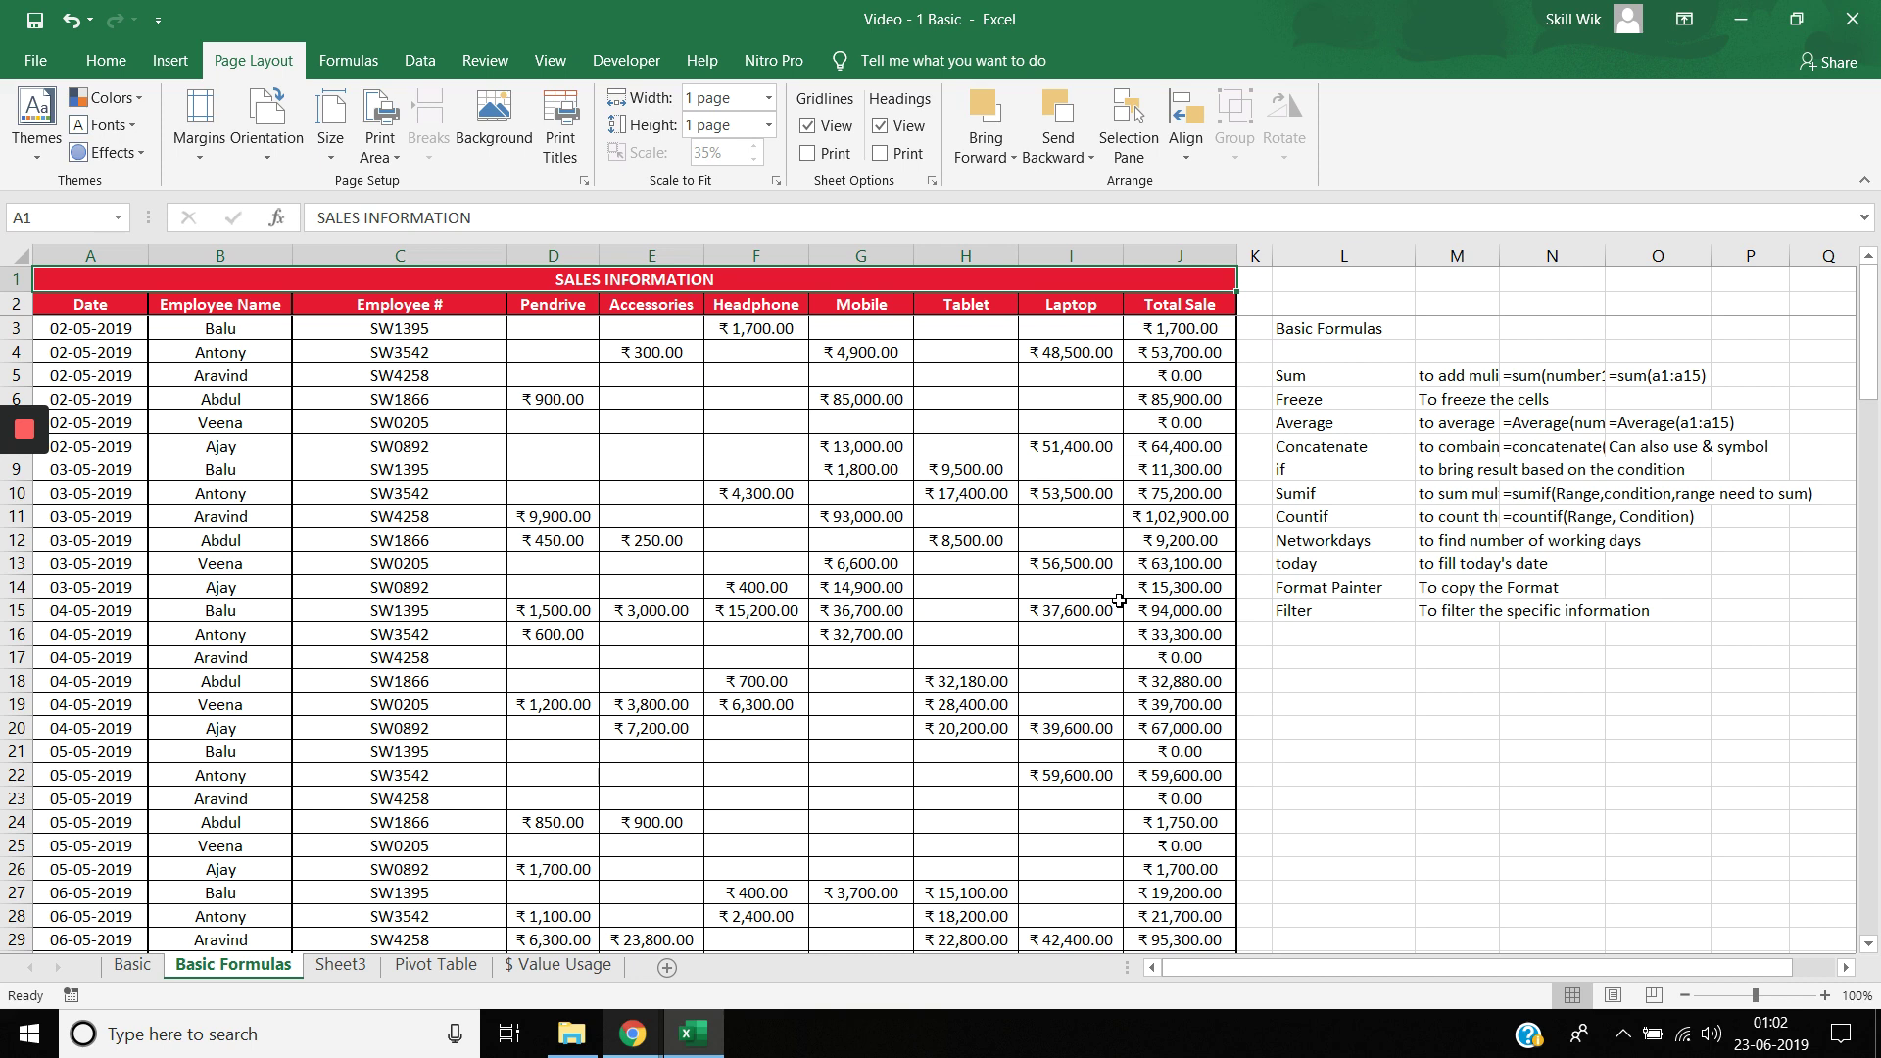
pyautogui.moveTo(32, 428)
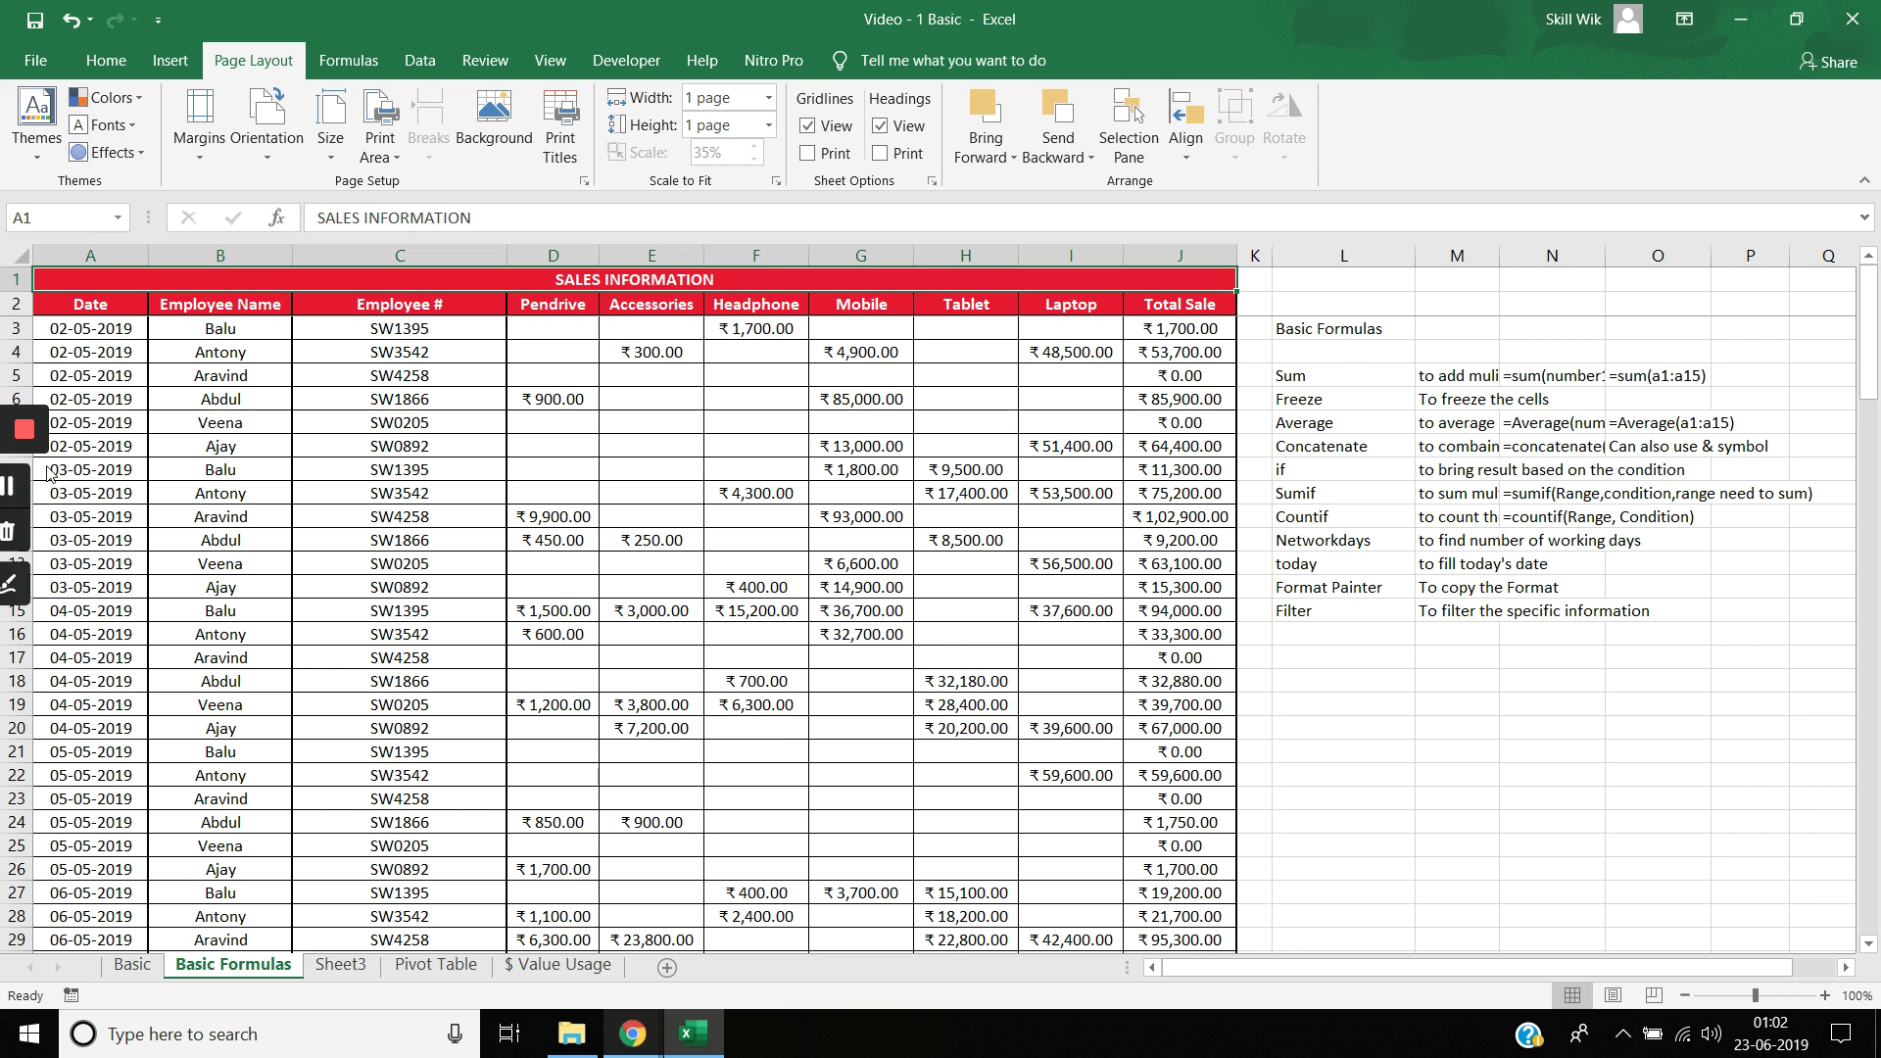